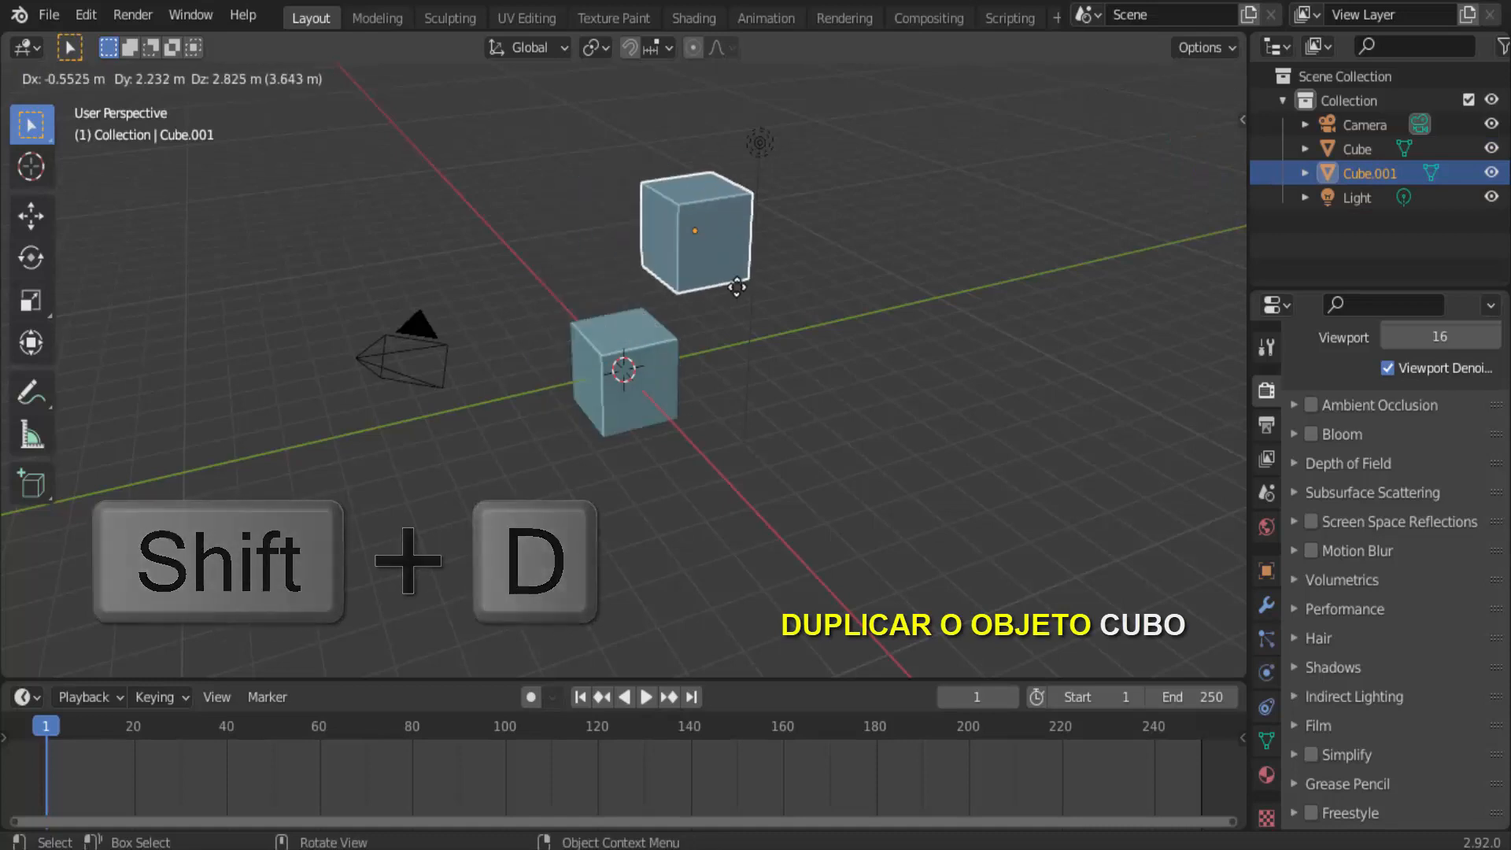
Leave the cube's duplicate at the original position, and move it far away along the Y axis and upward along Z.
key(Escape)
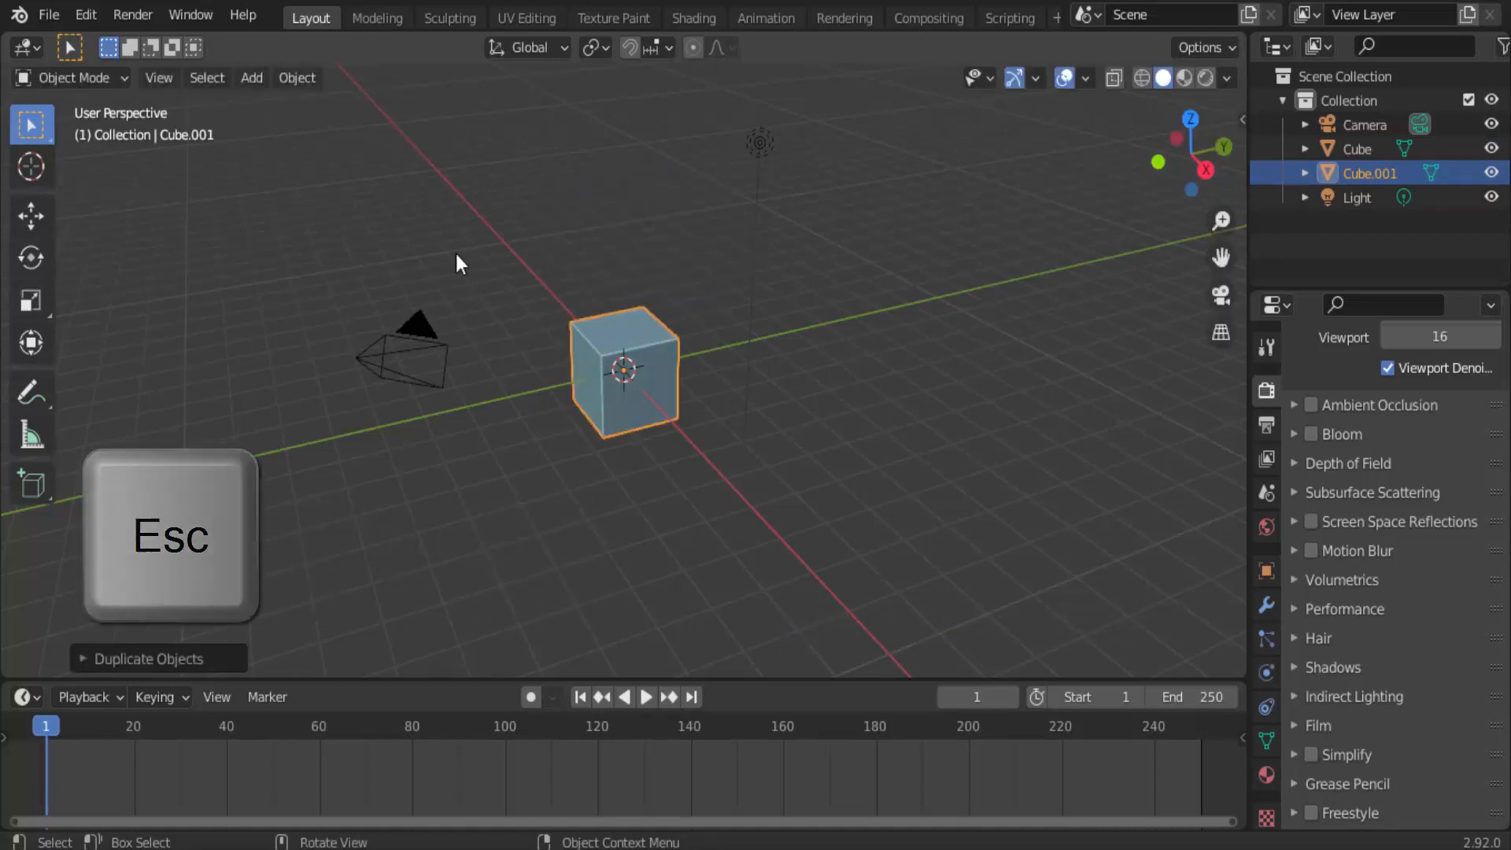
click(31, 217)
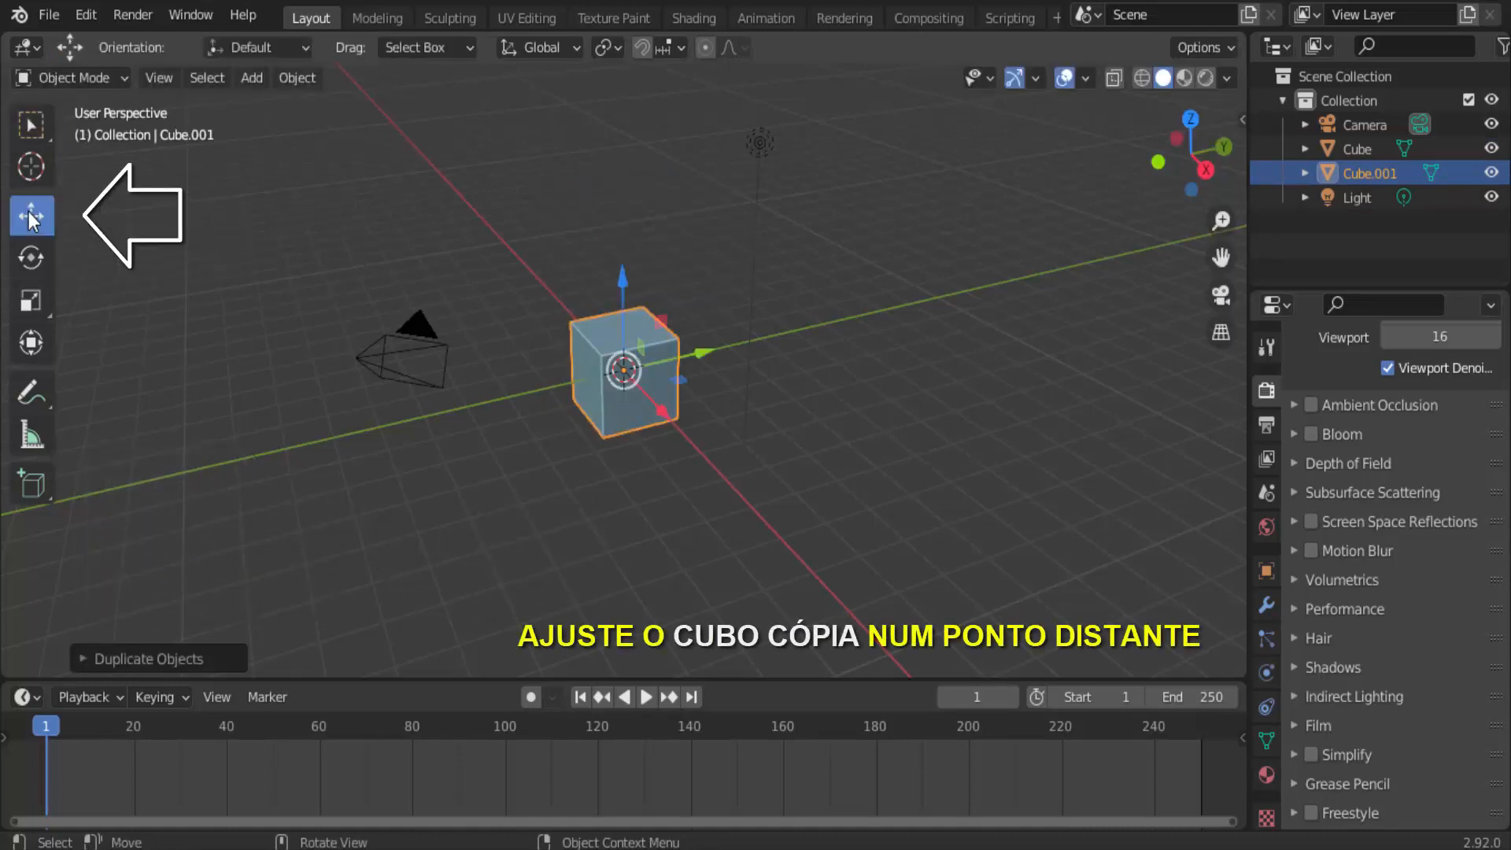
drag(701, 356, 1124, 384)
drag(1068, 211, 1088, 71)
Scale the duplicated cube down to a small reference object.
key(s)
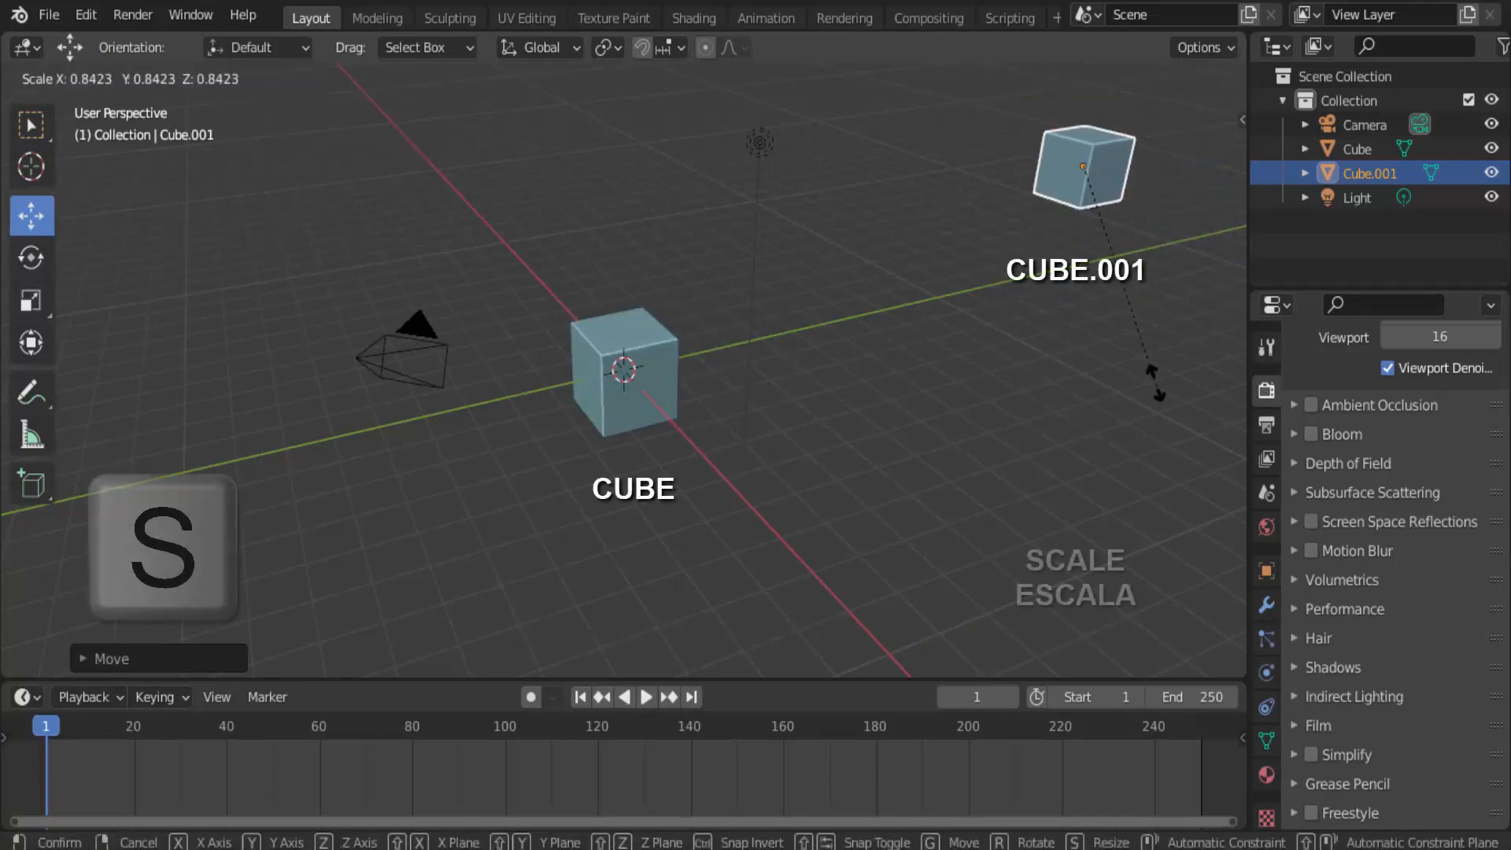
click(979, 294)
scroll(1043, 249, down, 2)
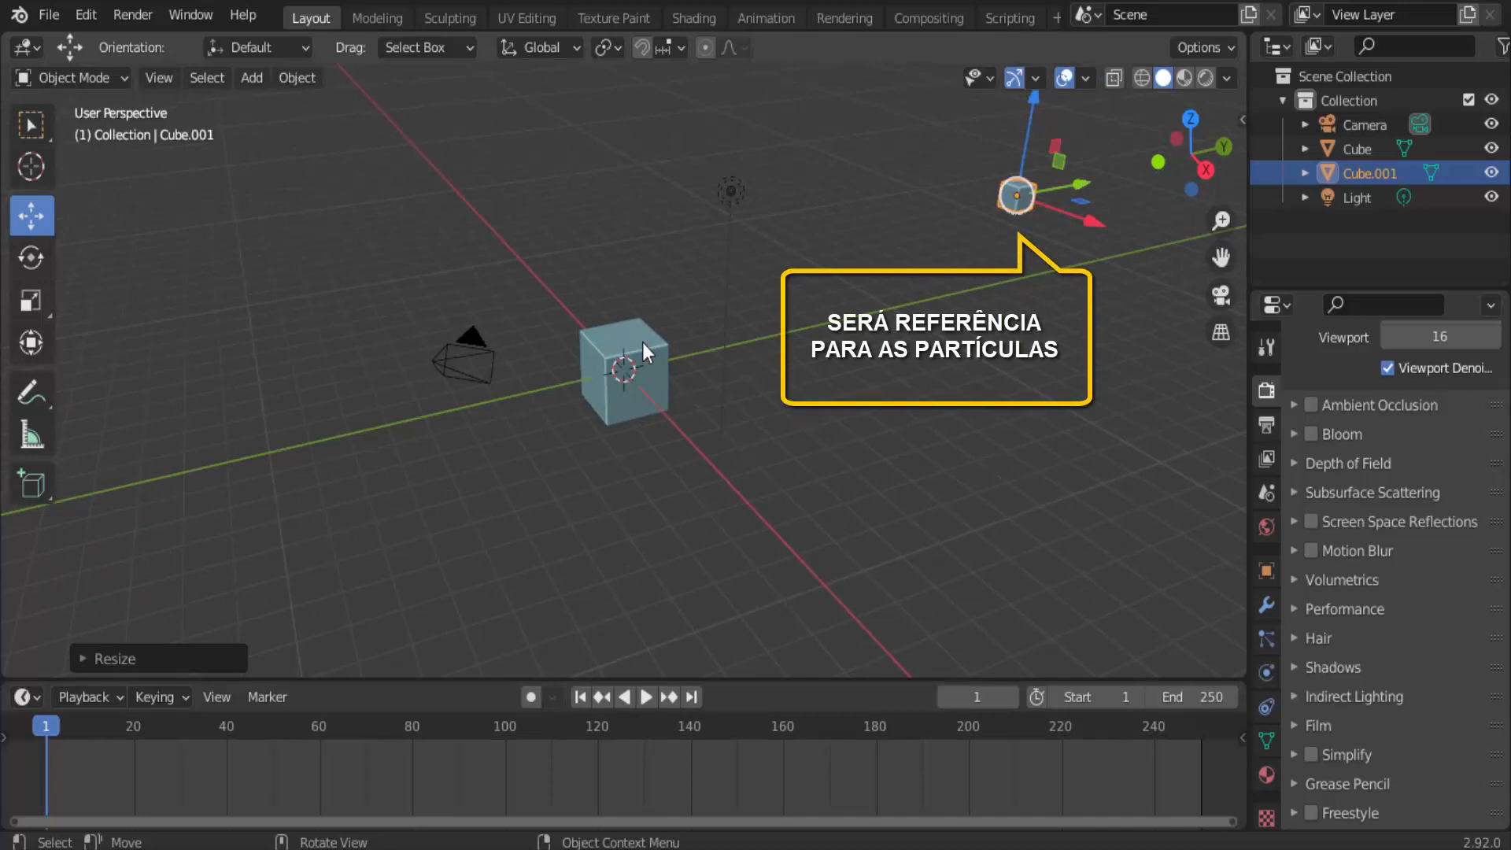
Add a Bezier curve to the scene at the 3D cursor.
scroll(774, 327, up, 3)
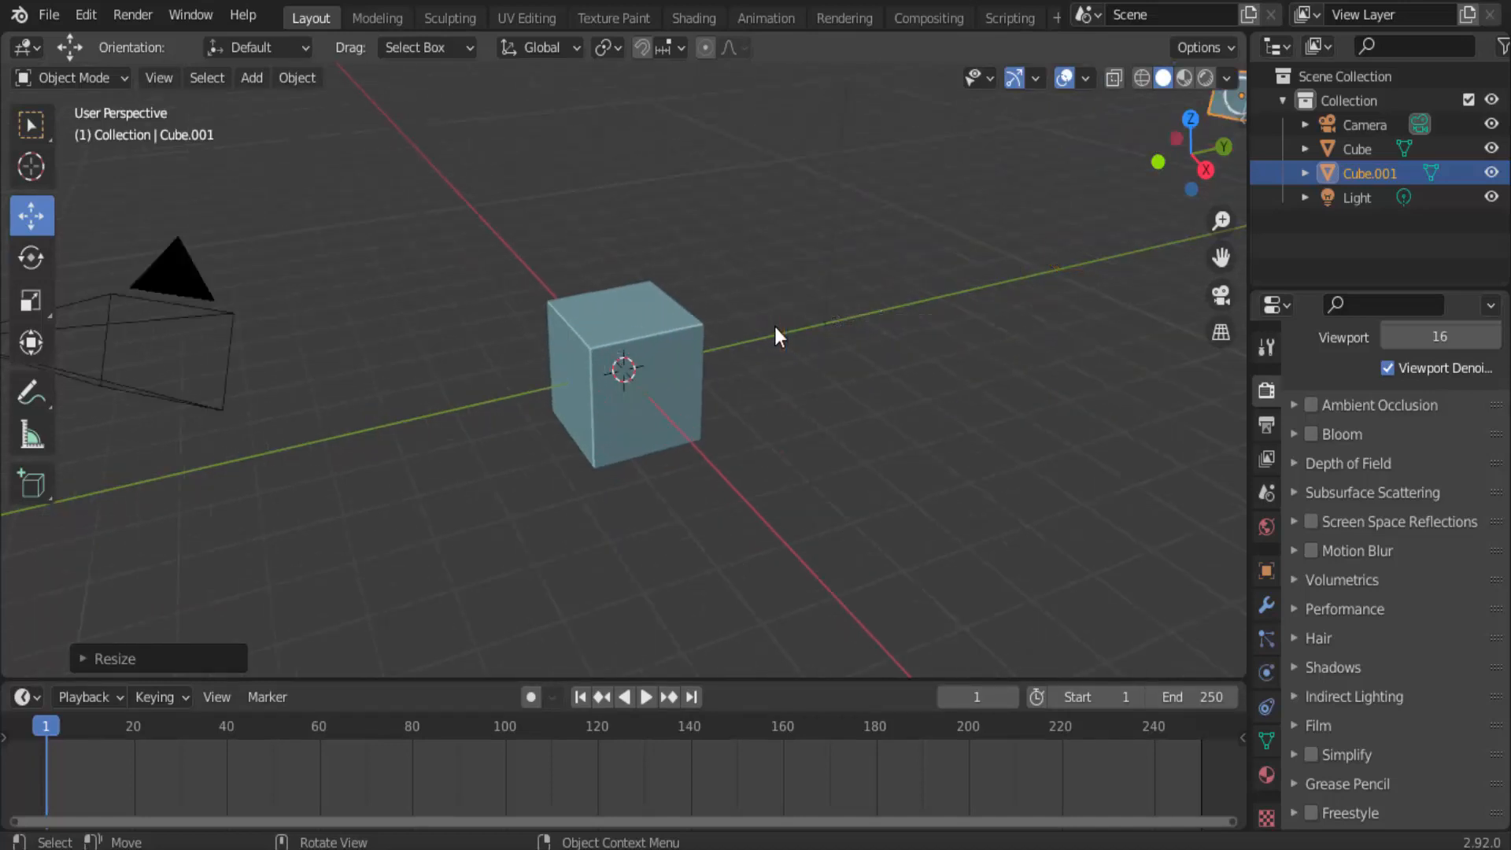
scroll(775, 328, down, 3)
scroll(630, 374, down, 1)
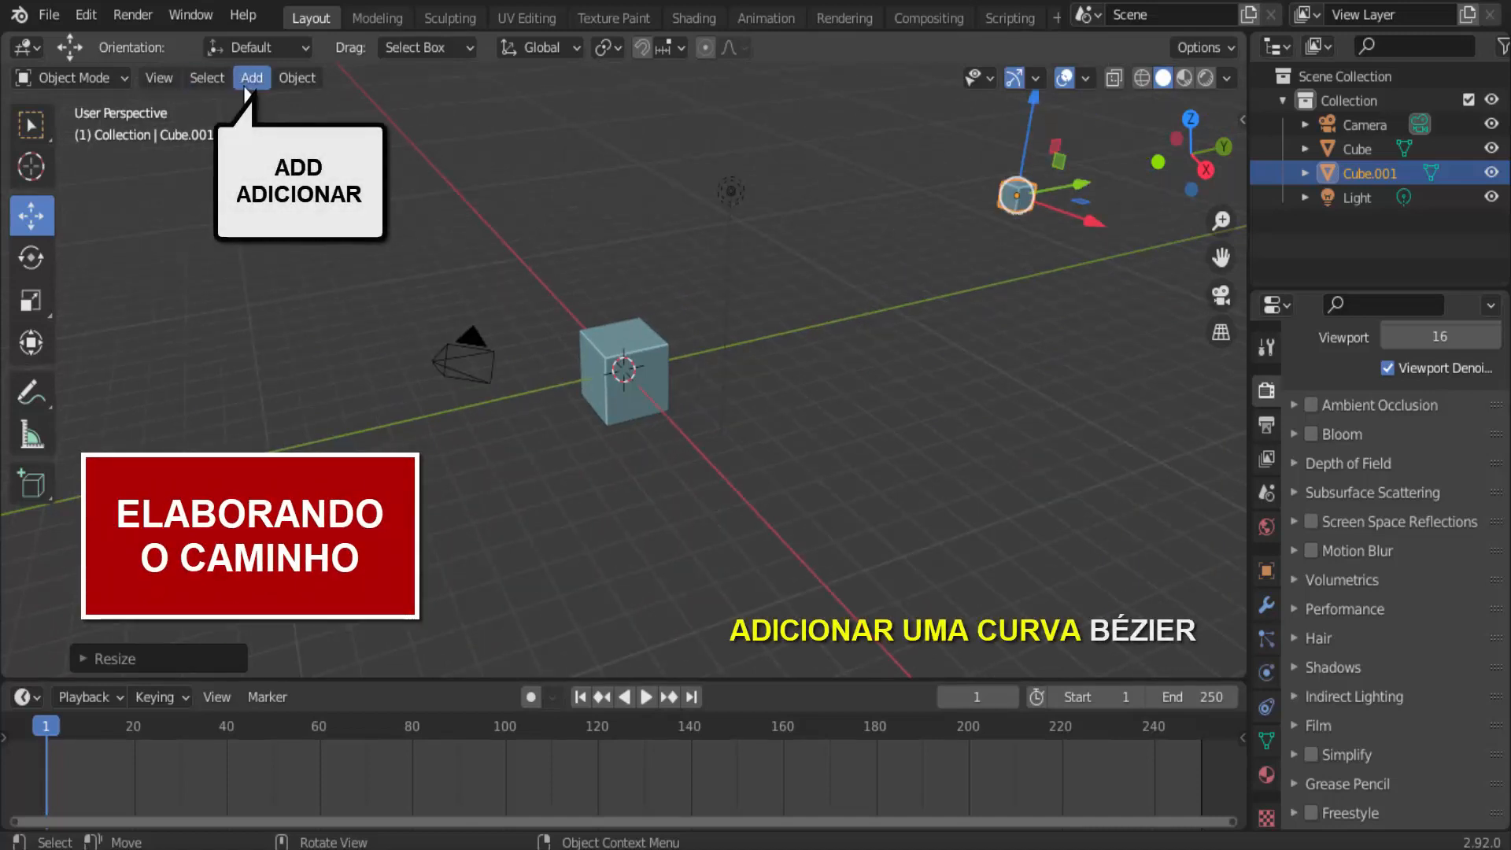
click(259, 79)
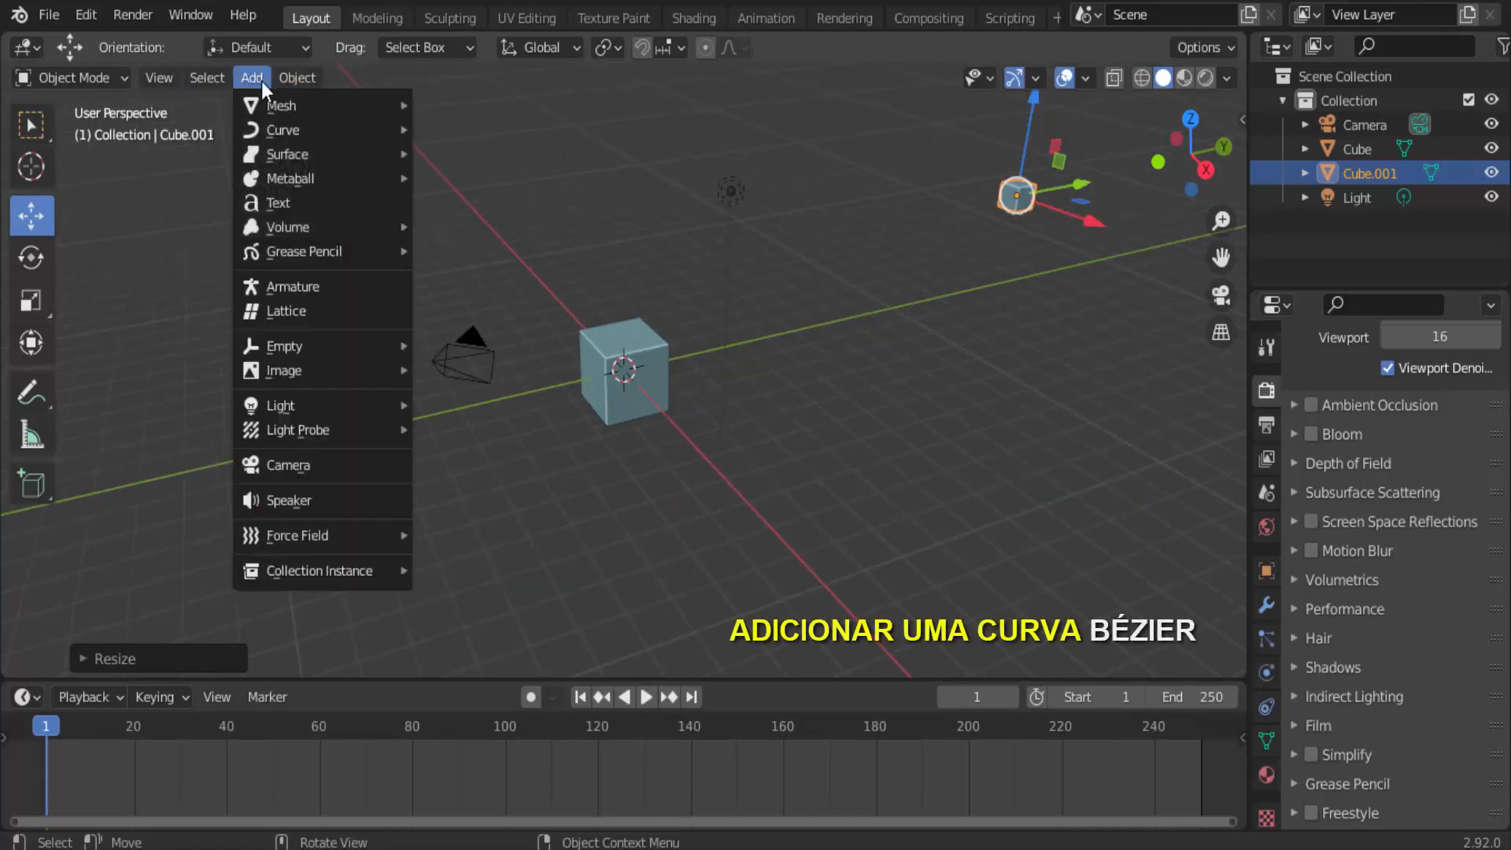
mouse_move(287, 135)
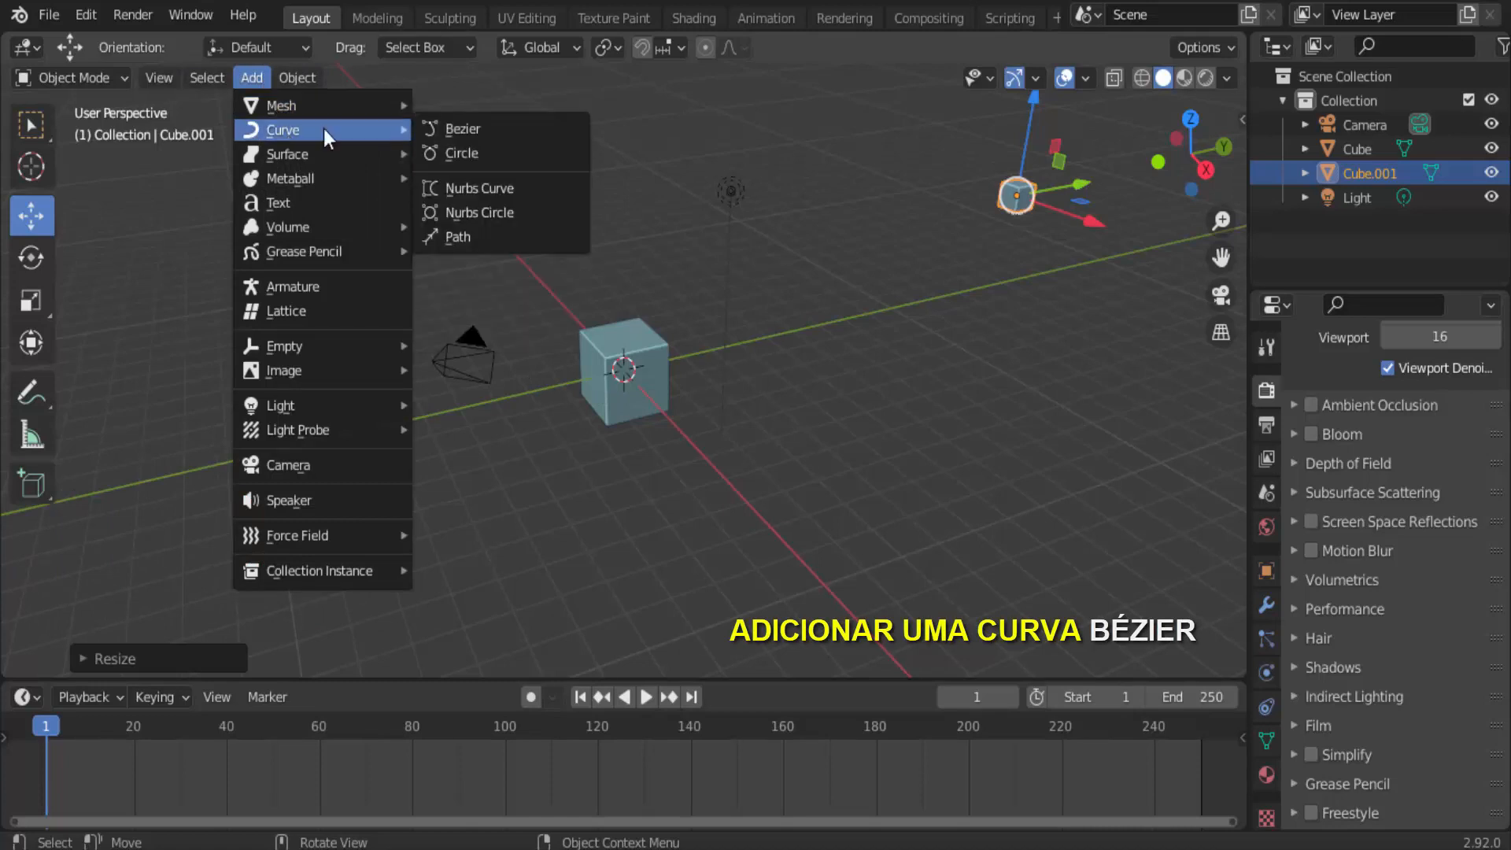
click(469, 130)
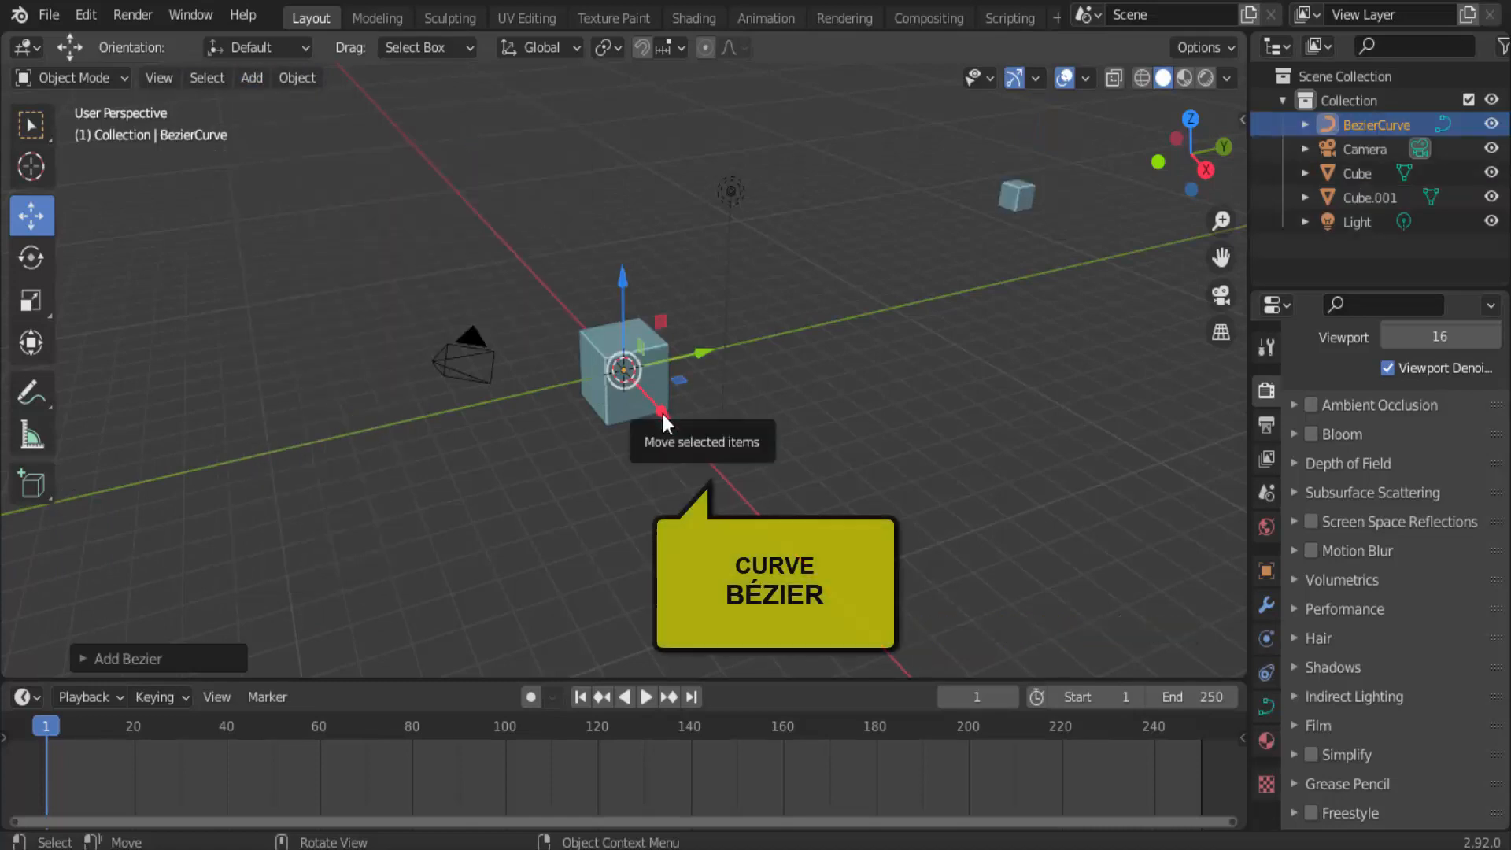
Move the Bezier curve along the X axis and scale it up into a long path running past the original cube.
drag(663, 413, 701, 478)
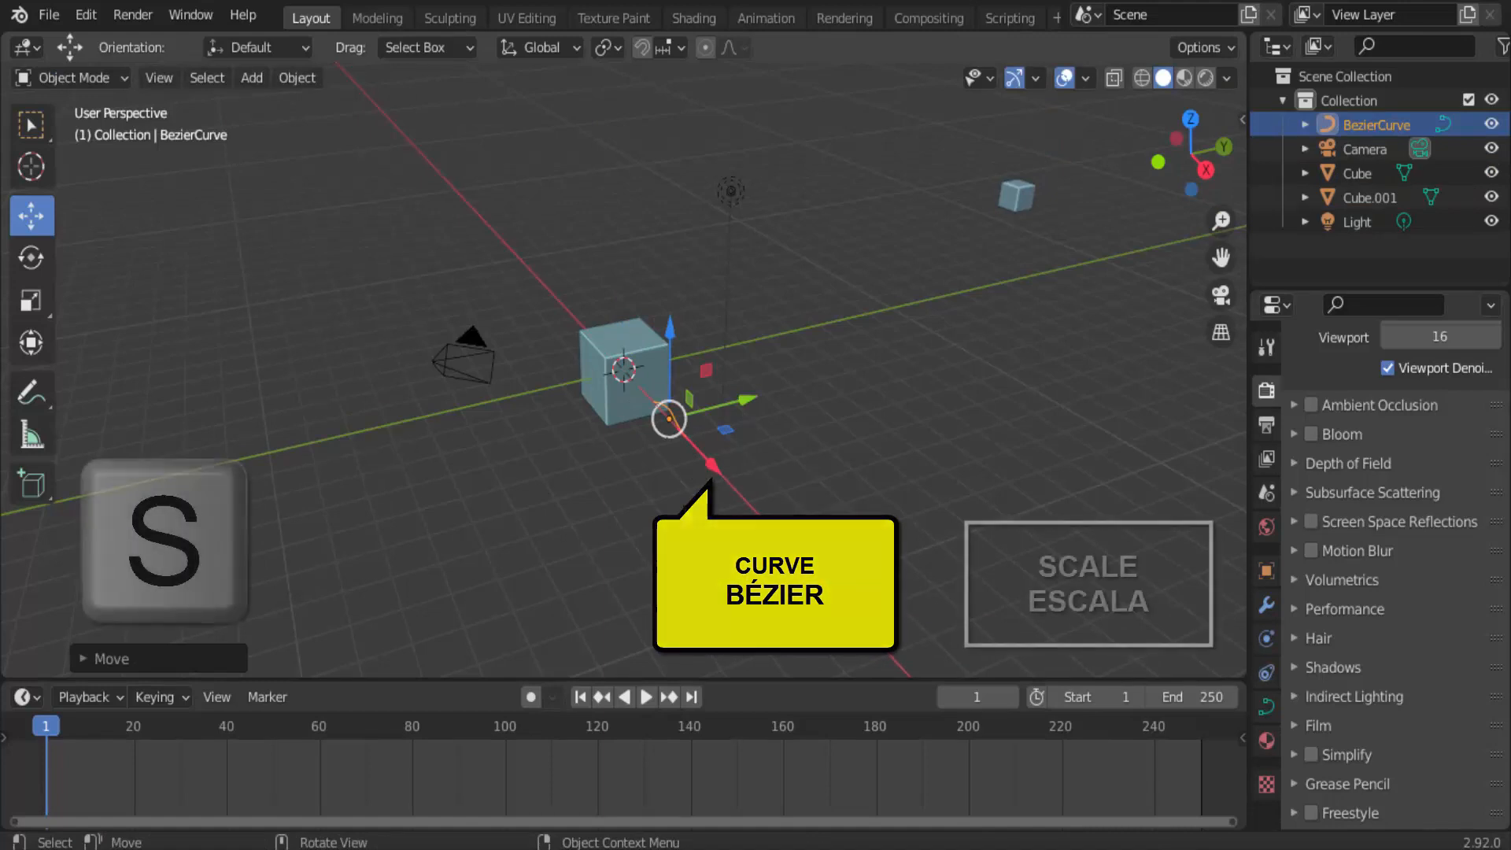
key(s)
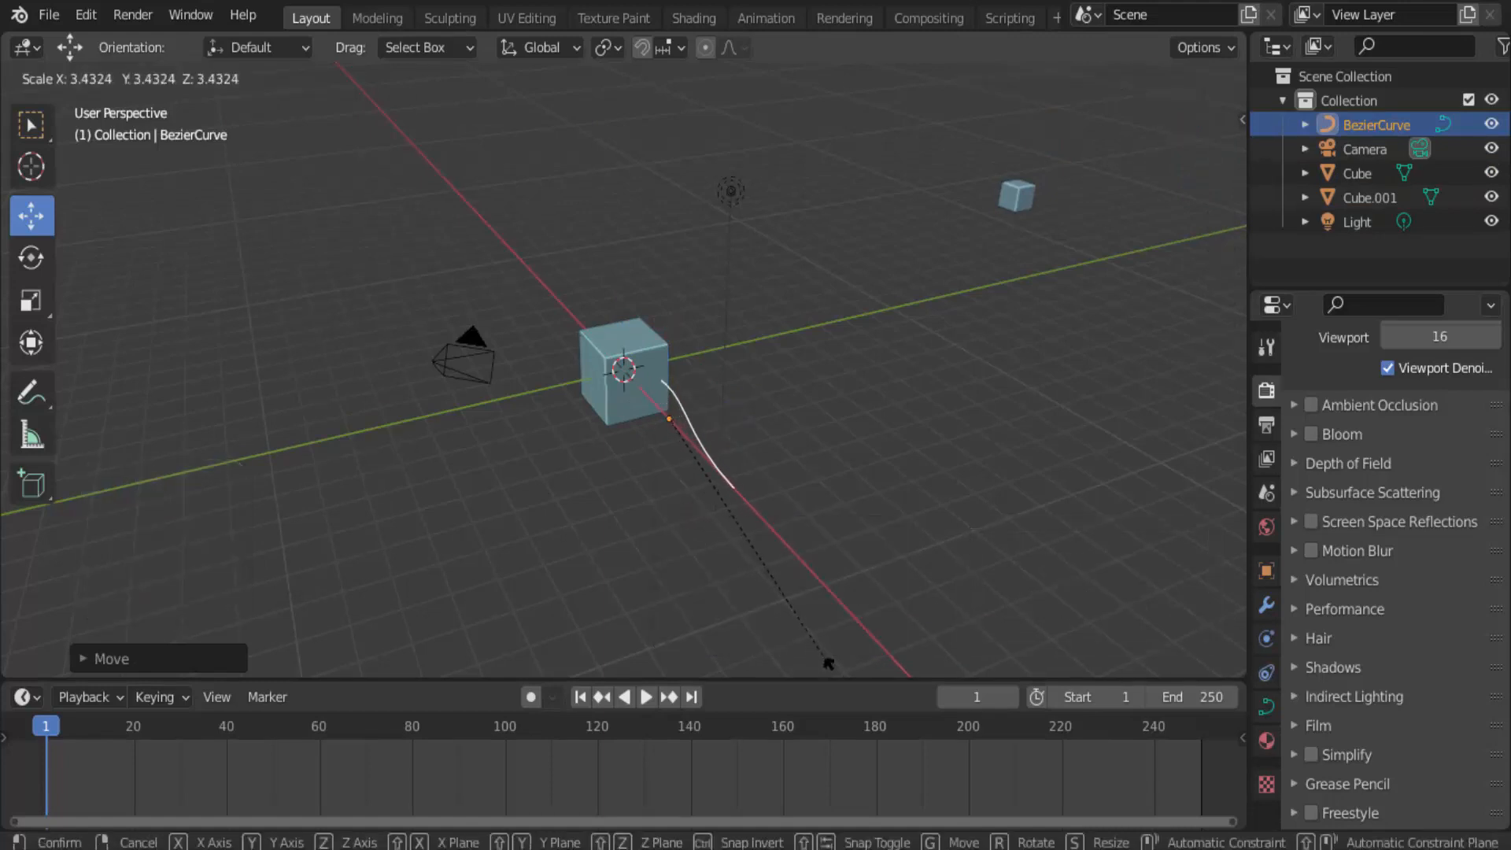
click(1033, 313)
scroll(975, 338, down, 2)
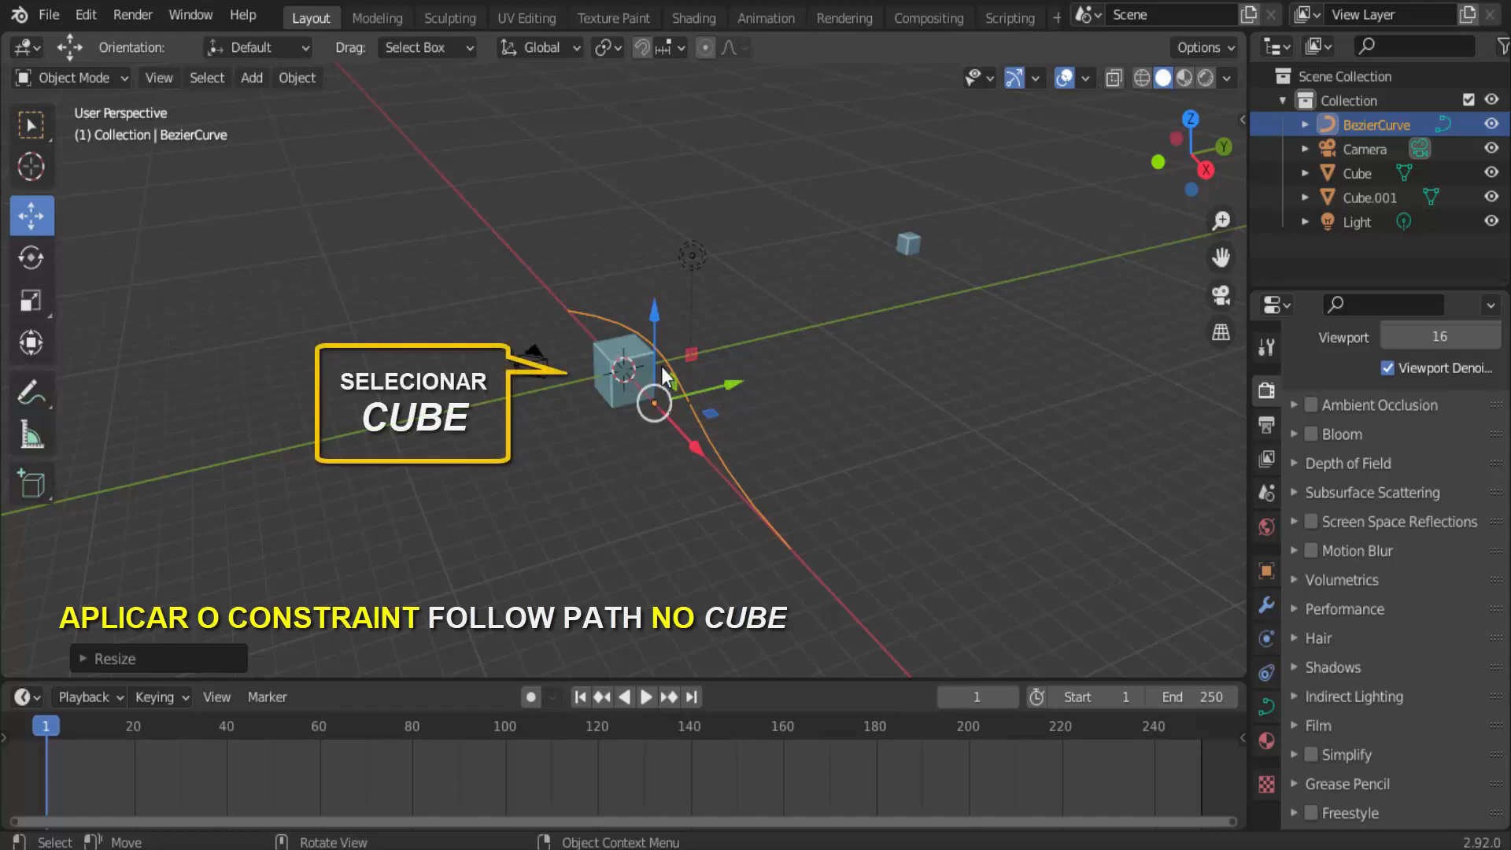
Add a Follow Path constraint to the original large cube.
click(618, 351)
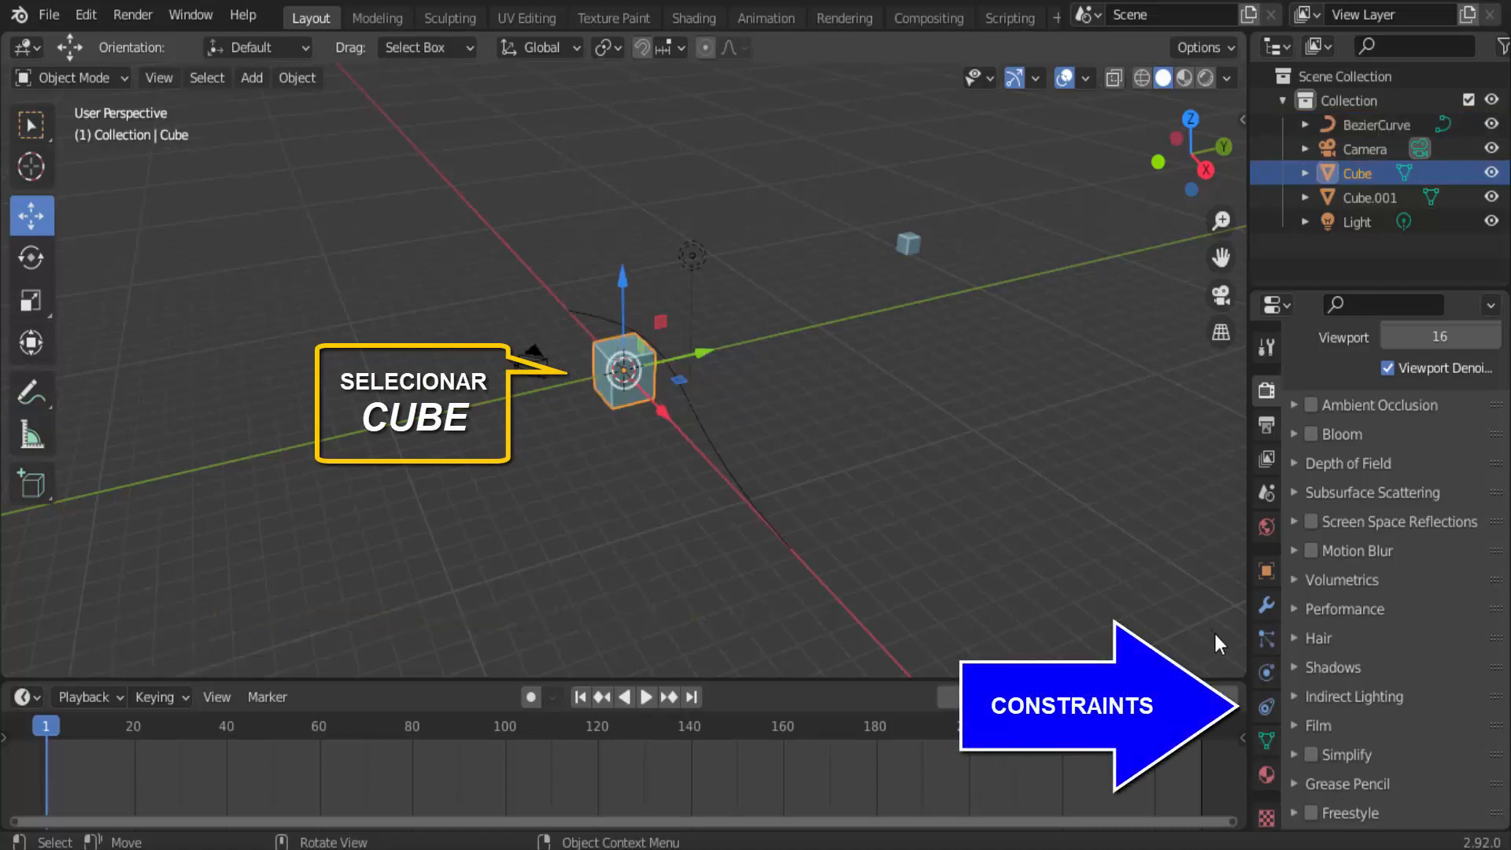
click(1268, 705)
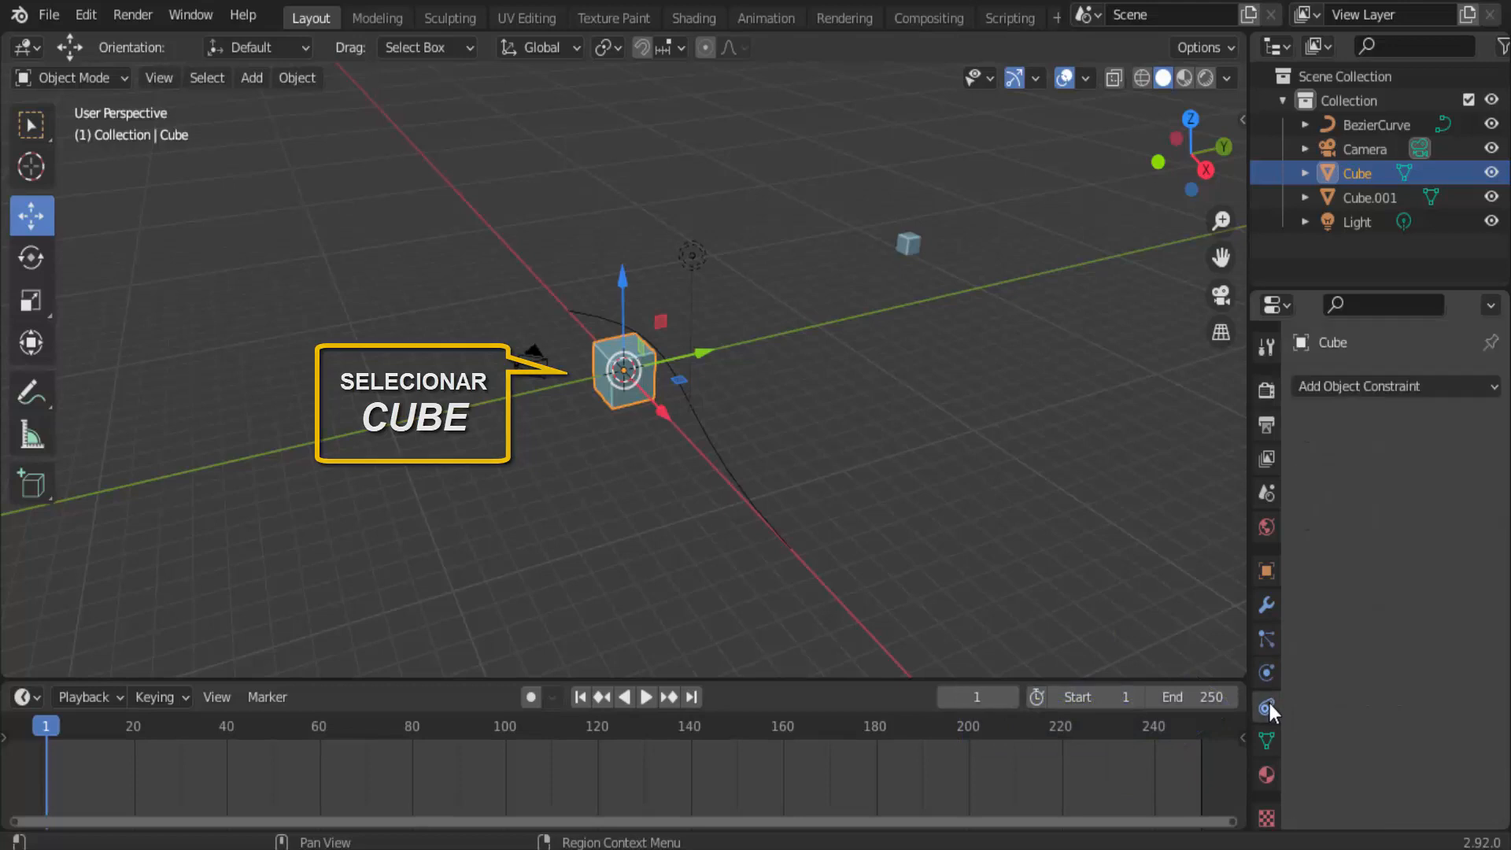
click(1462, 385)
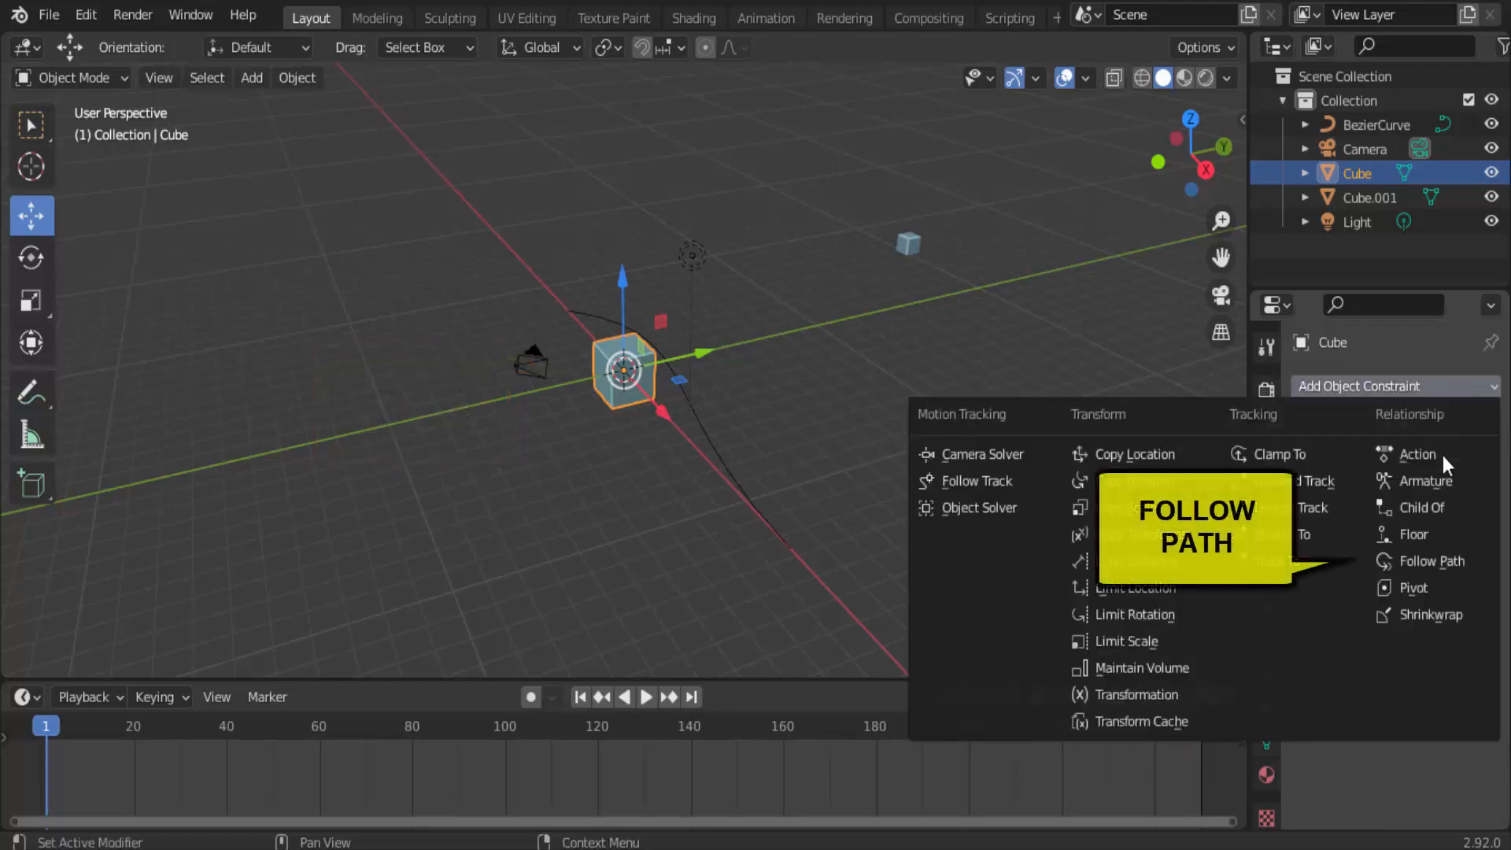
click(1421, 563)
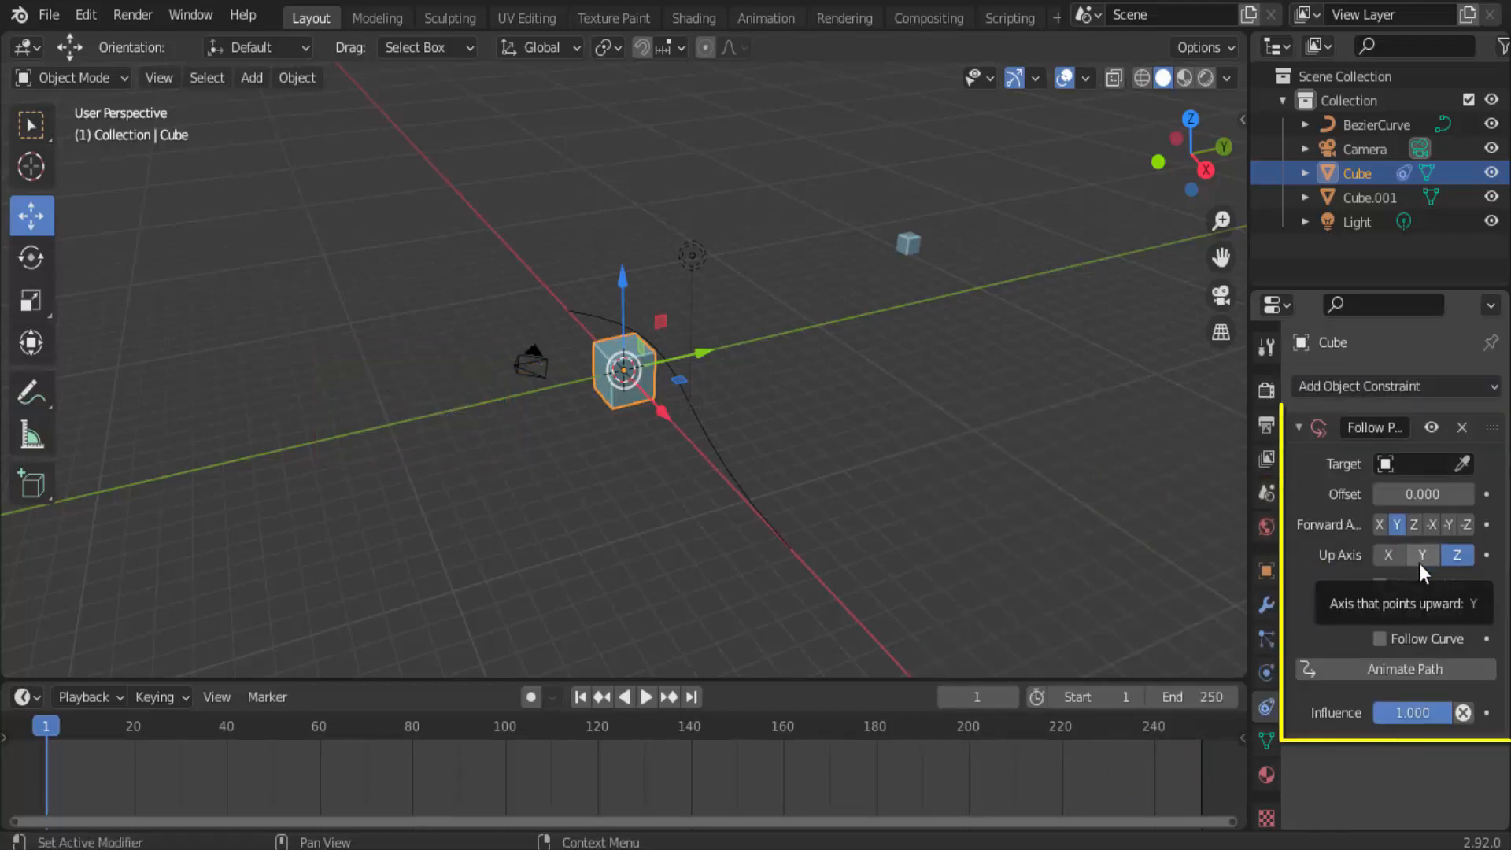
Set the Follow Path target to BezierCurve, enable Follow Curve and animate the path.
click(1428, 465)
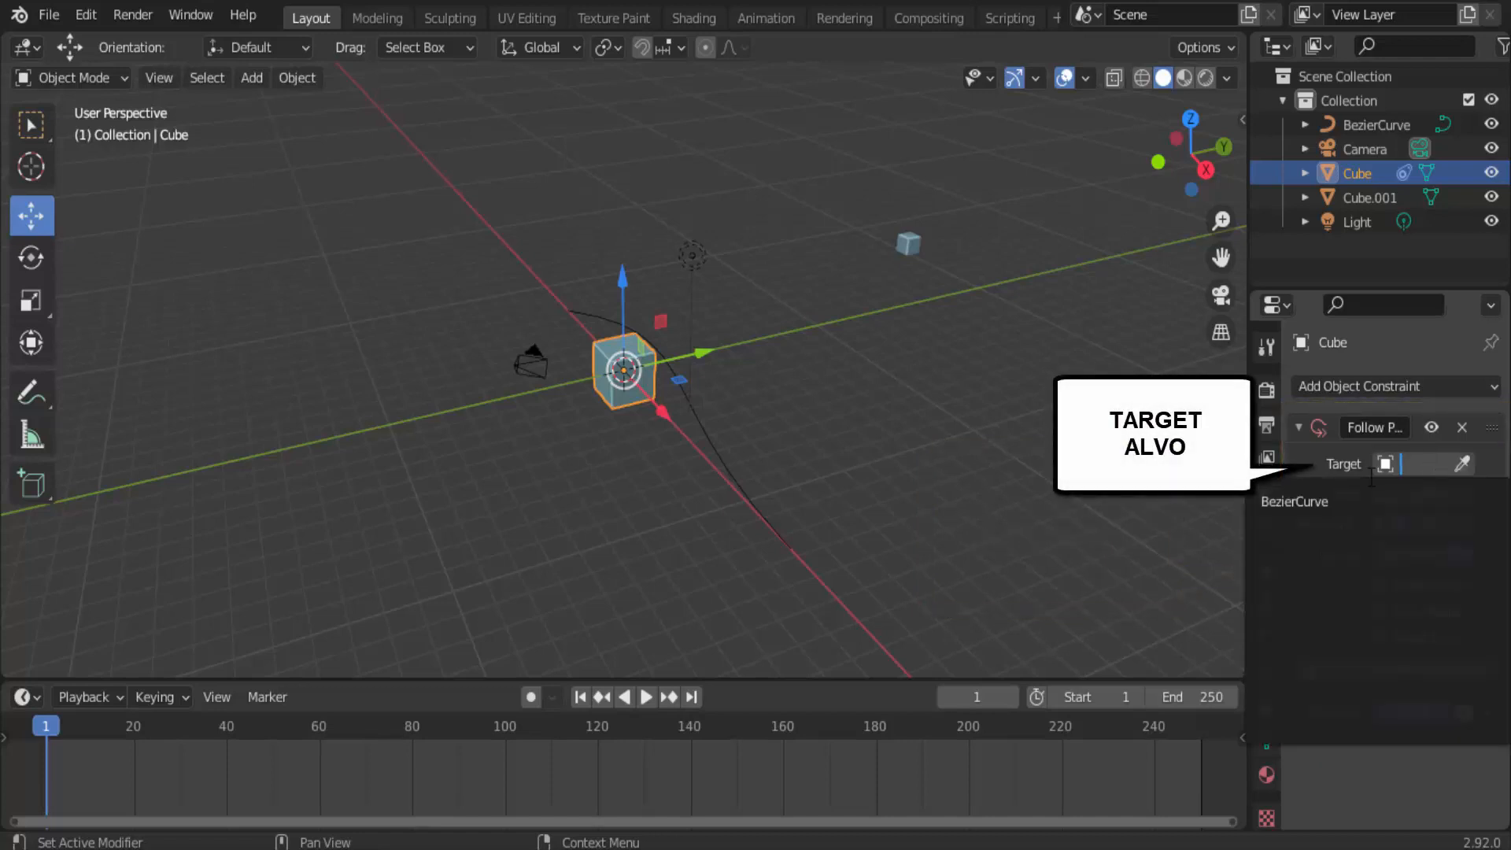
click(1306, 501)
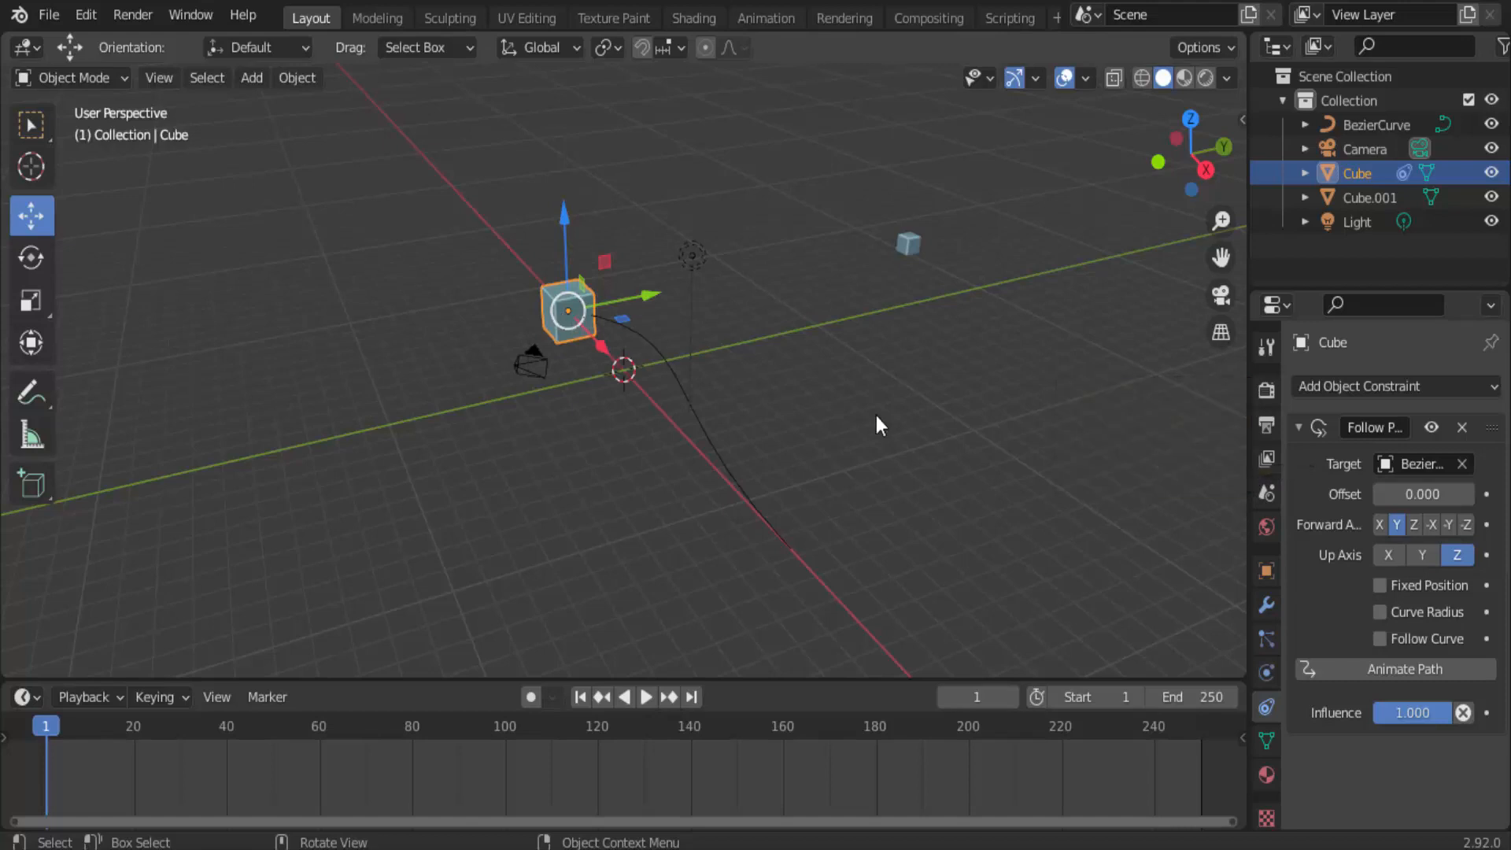
click(1382, 639)
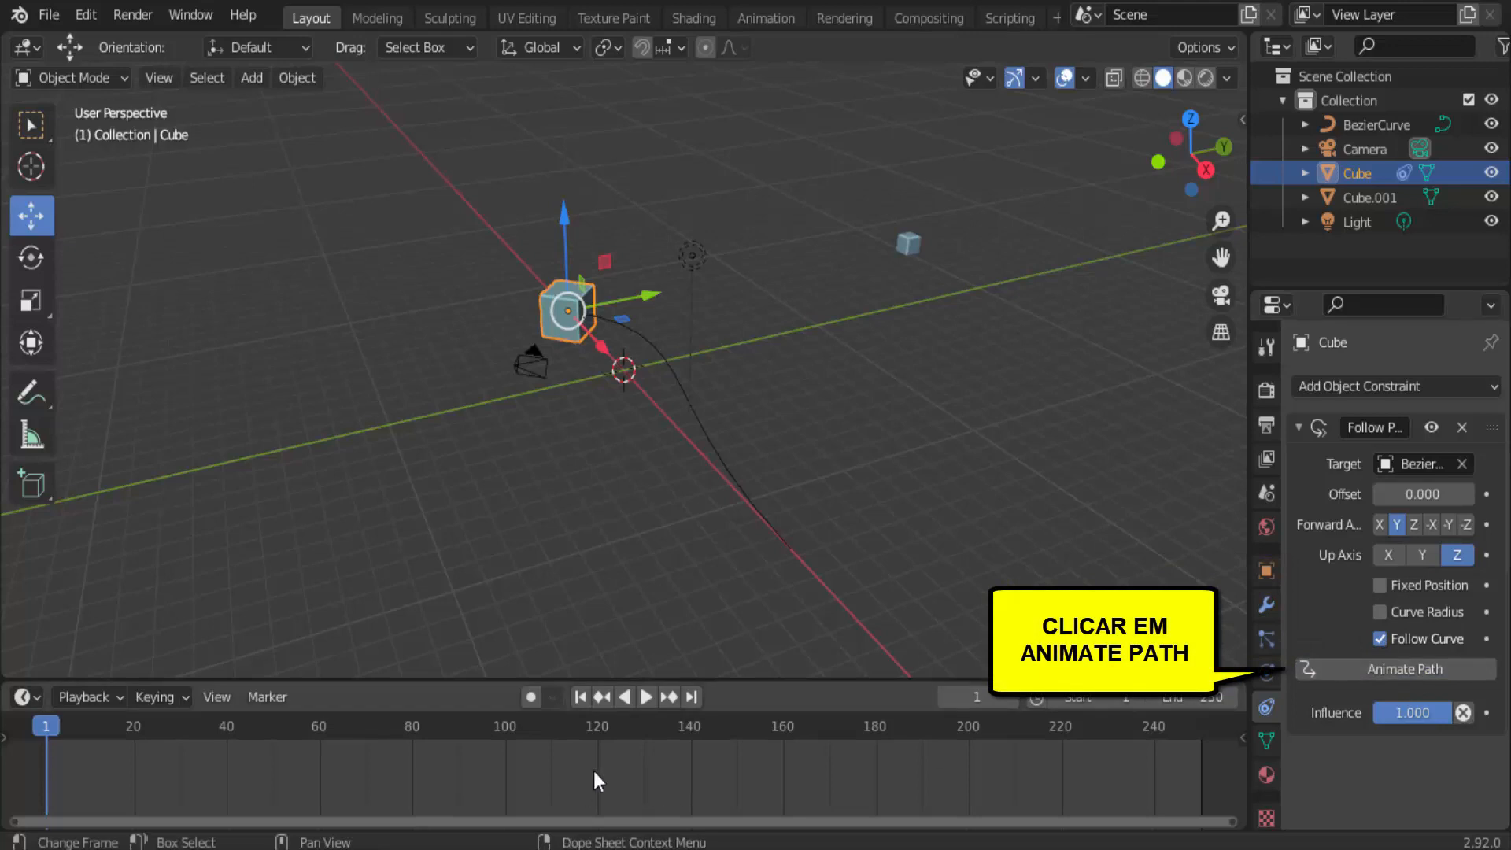
Play the animation to check the cube's motion along the curve, stop it and return to the first frame.
click(641, 697)
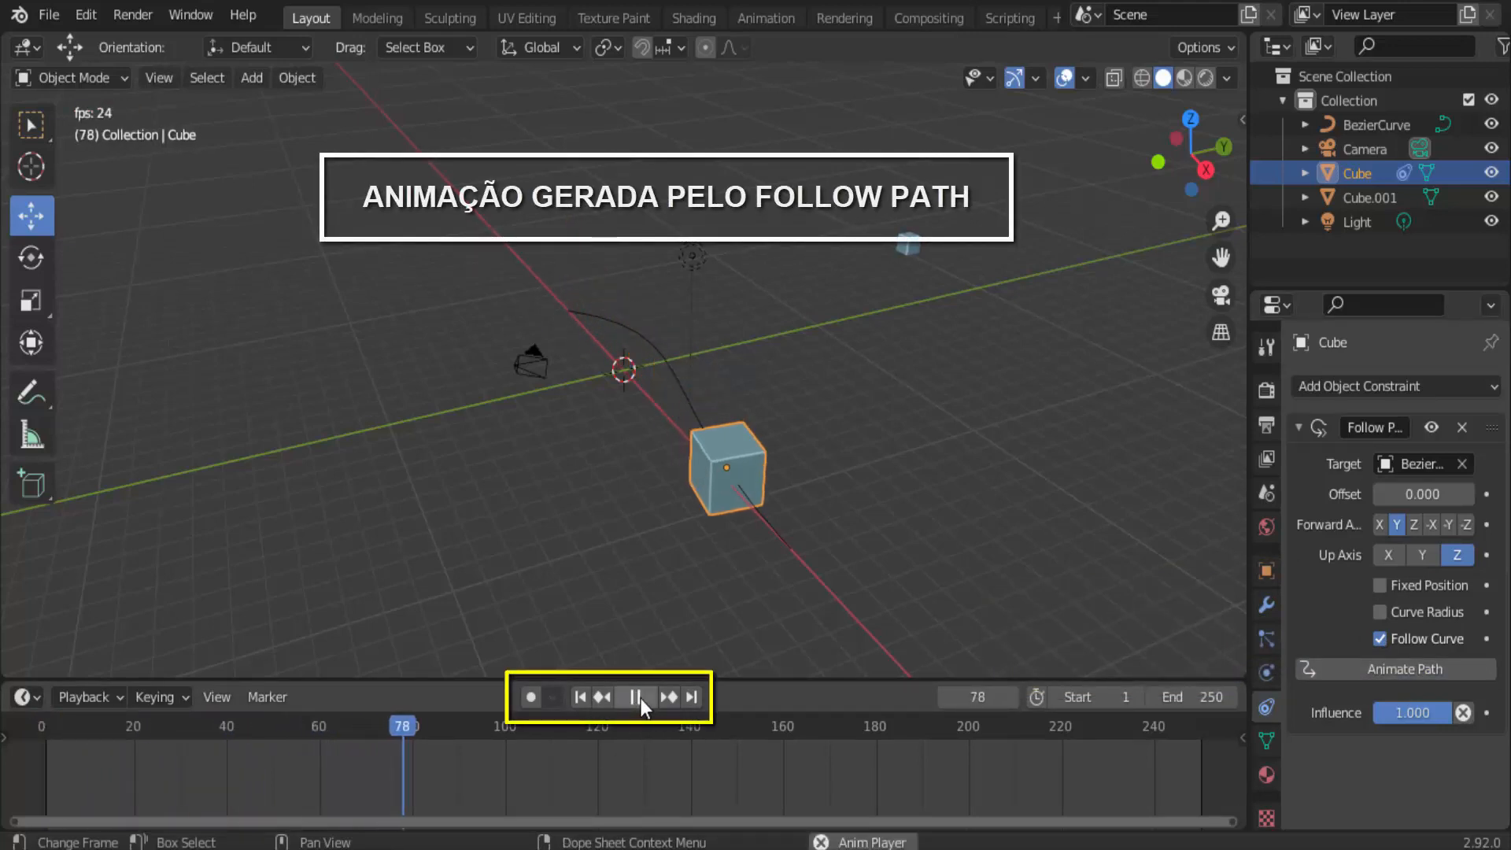
click(641, 697)
click(580, 697)
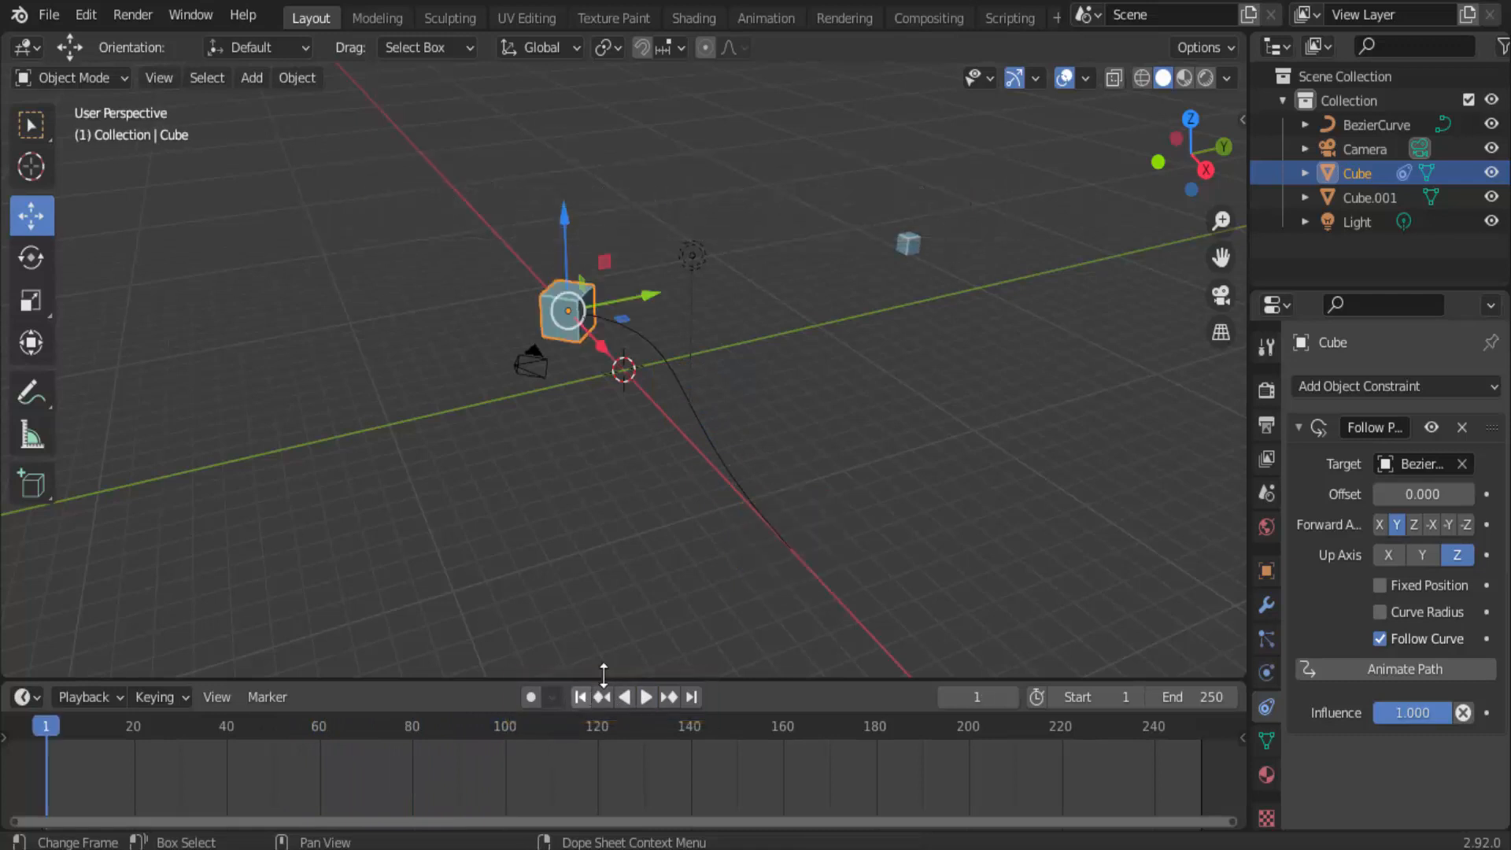
Hide the light and the camera in the viewport.
scroll(908, 445, up, 4)
scroll(908, 445, down, 2)
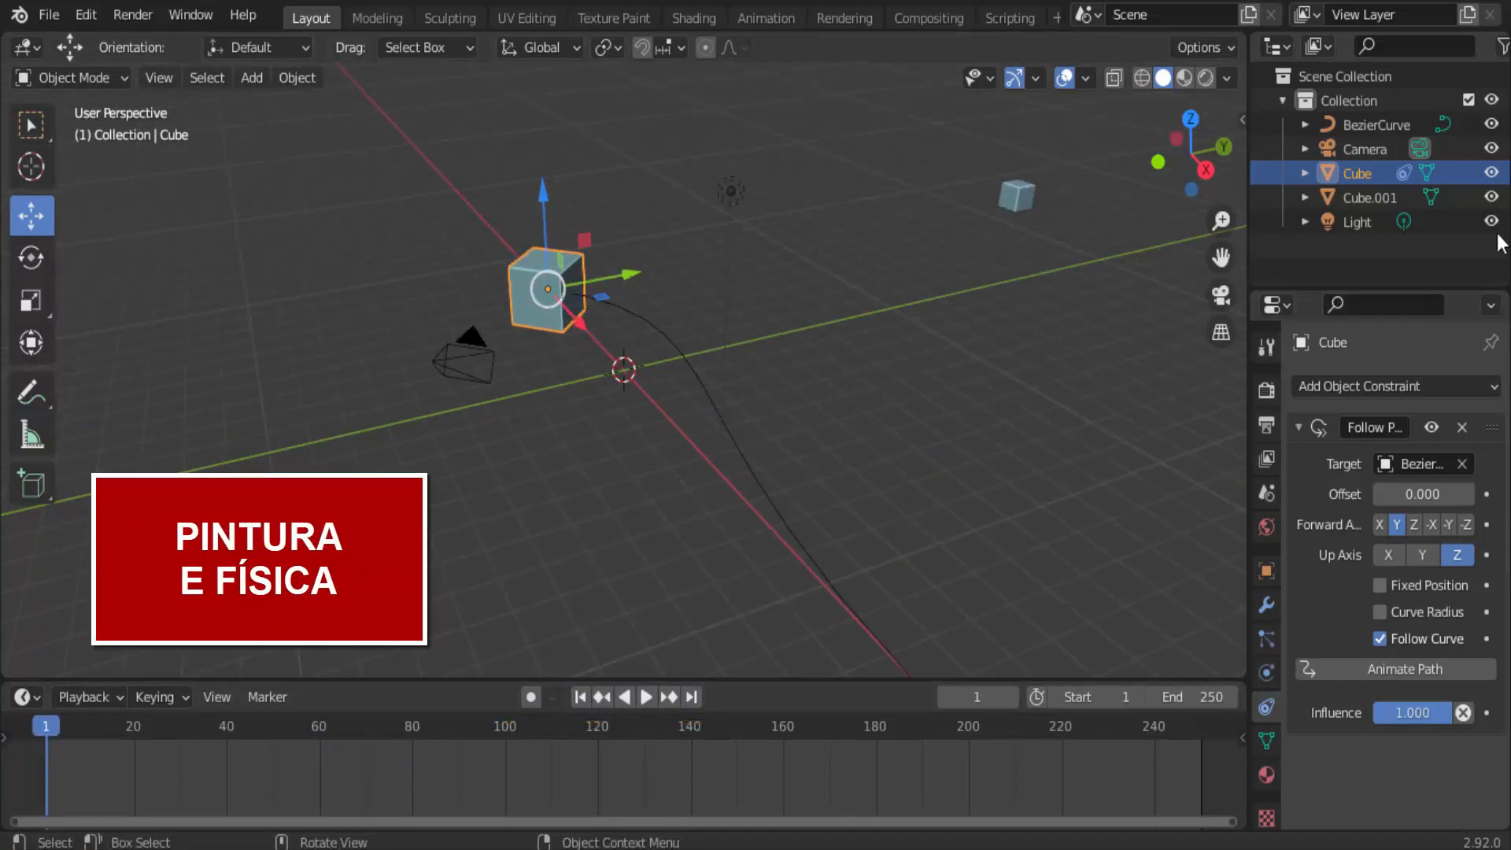
click(1491, 148)
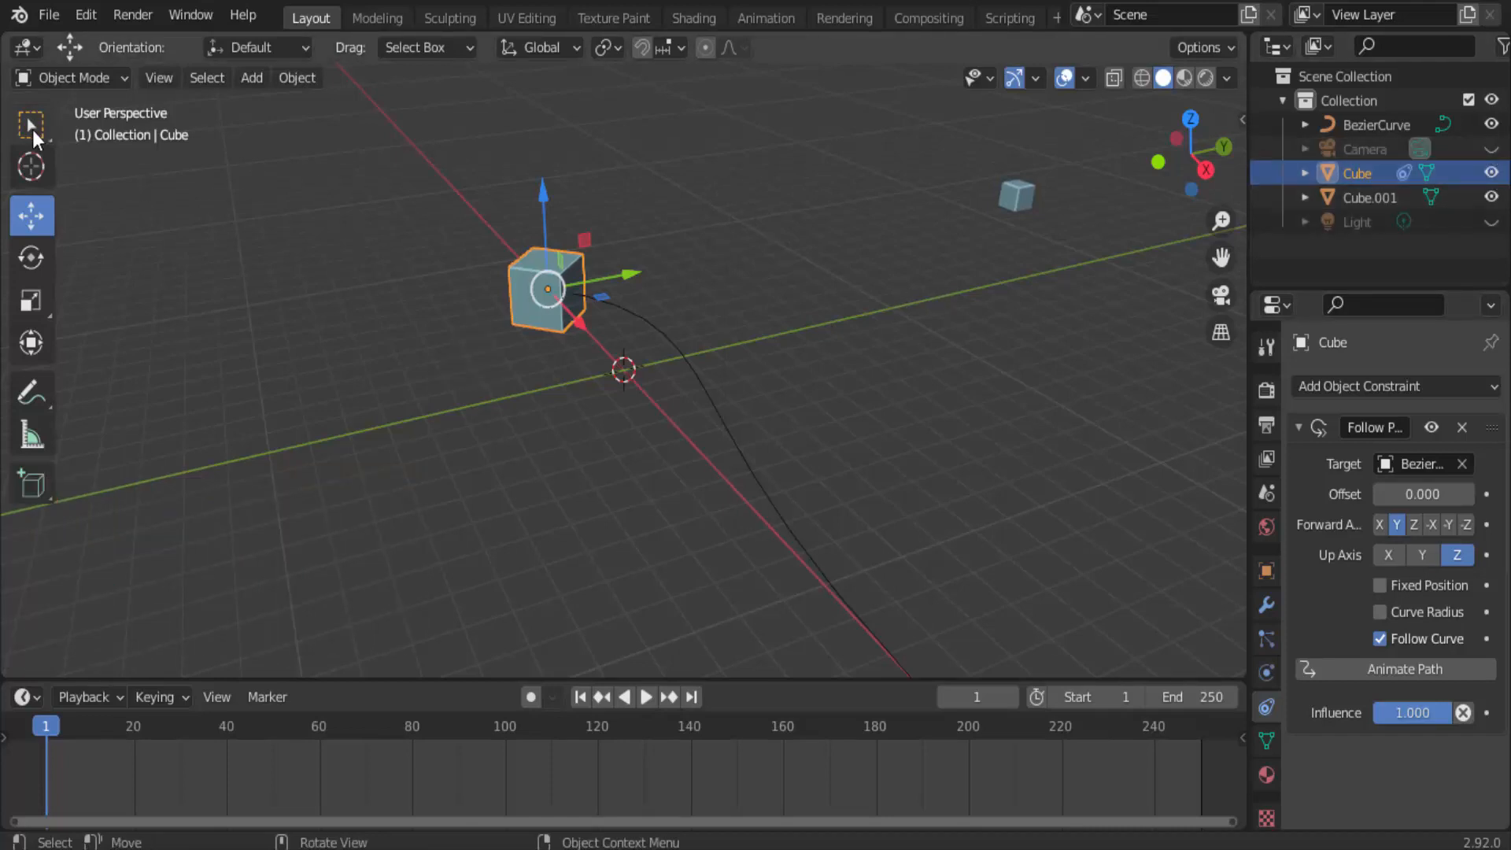
Add a plane mesh at the 3D cursor and scale it up uniformly by about 9 times.
click(31, 127)
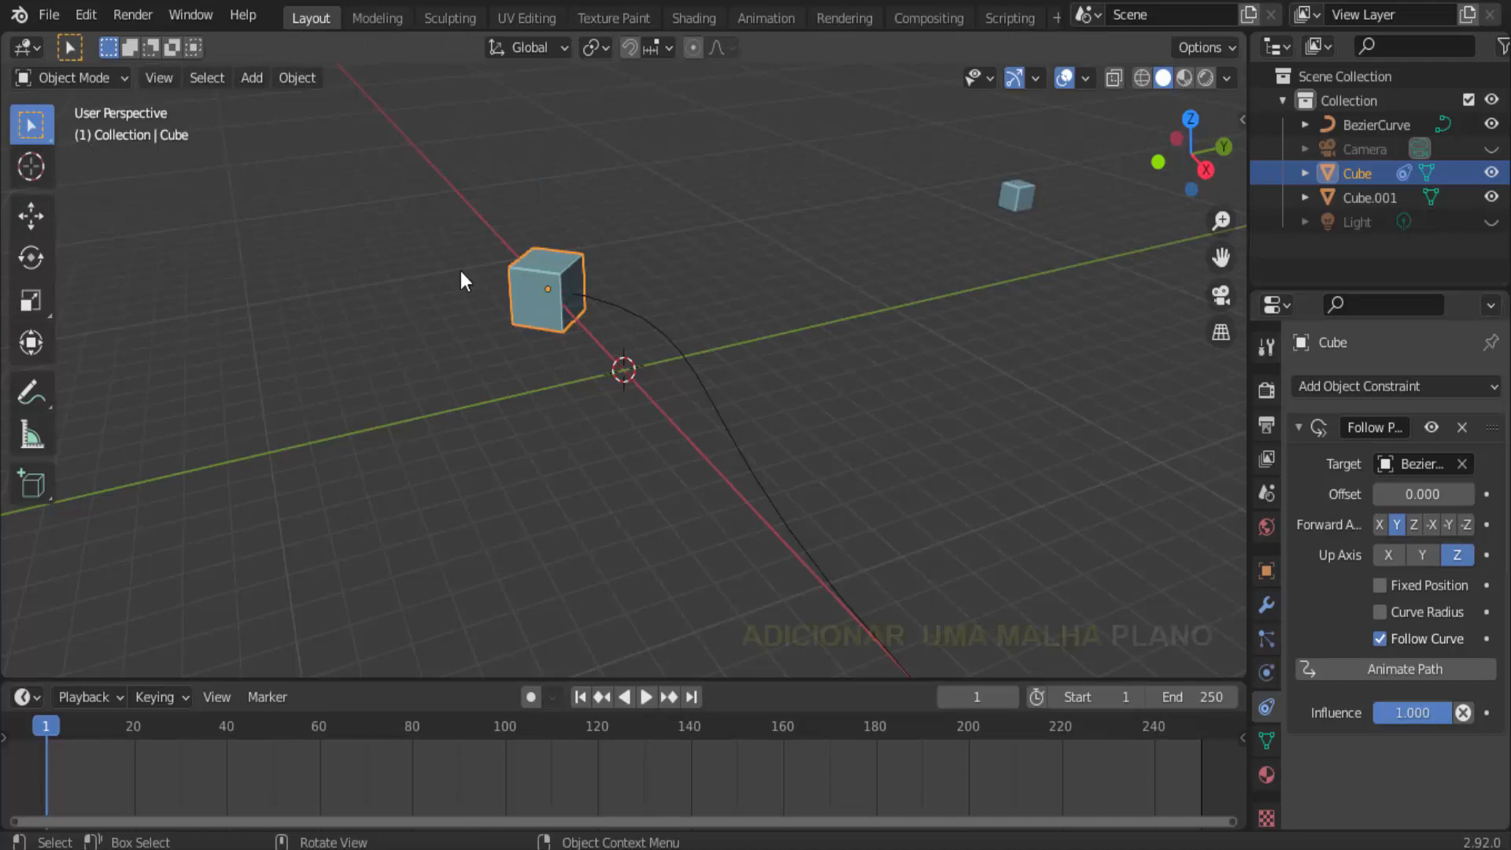
middle_drag(460, 271, 448, 236)
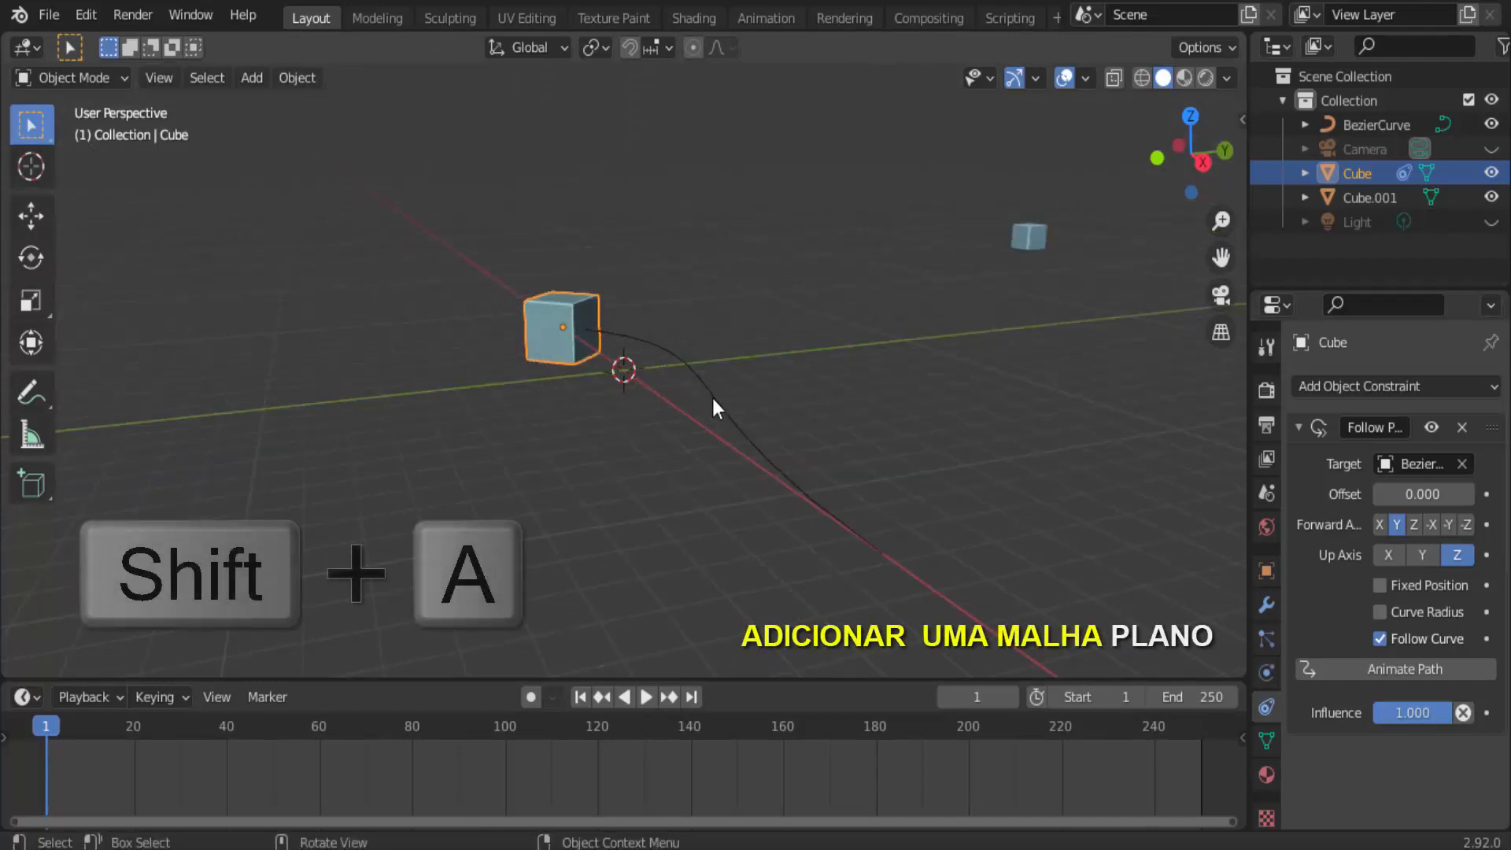
key(shift+a)
mouse_move(628, 361)
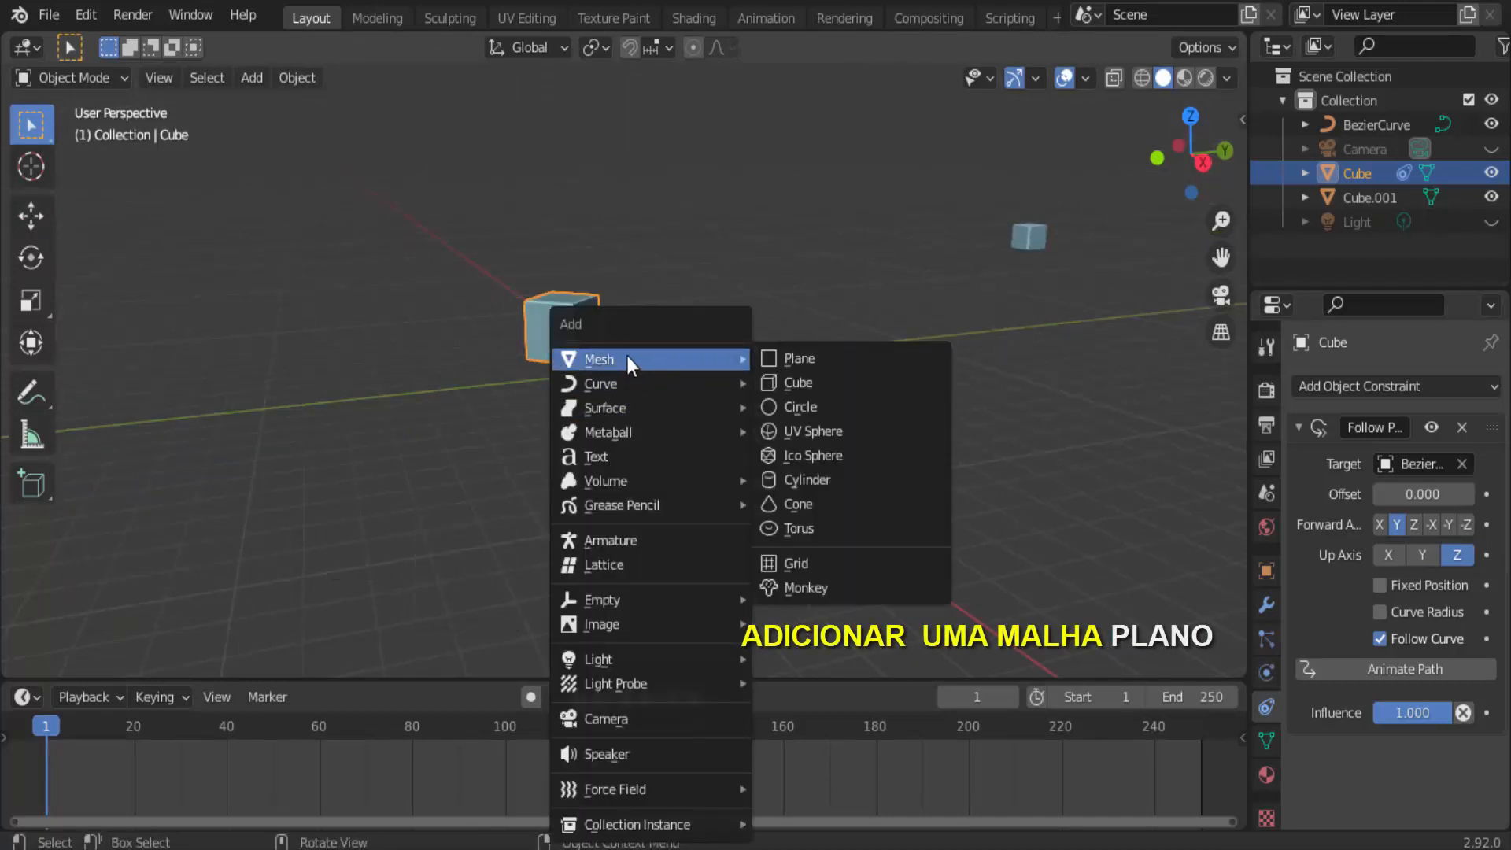
click(800, 357)
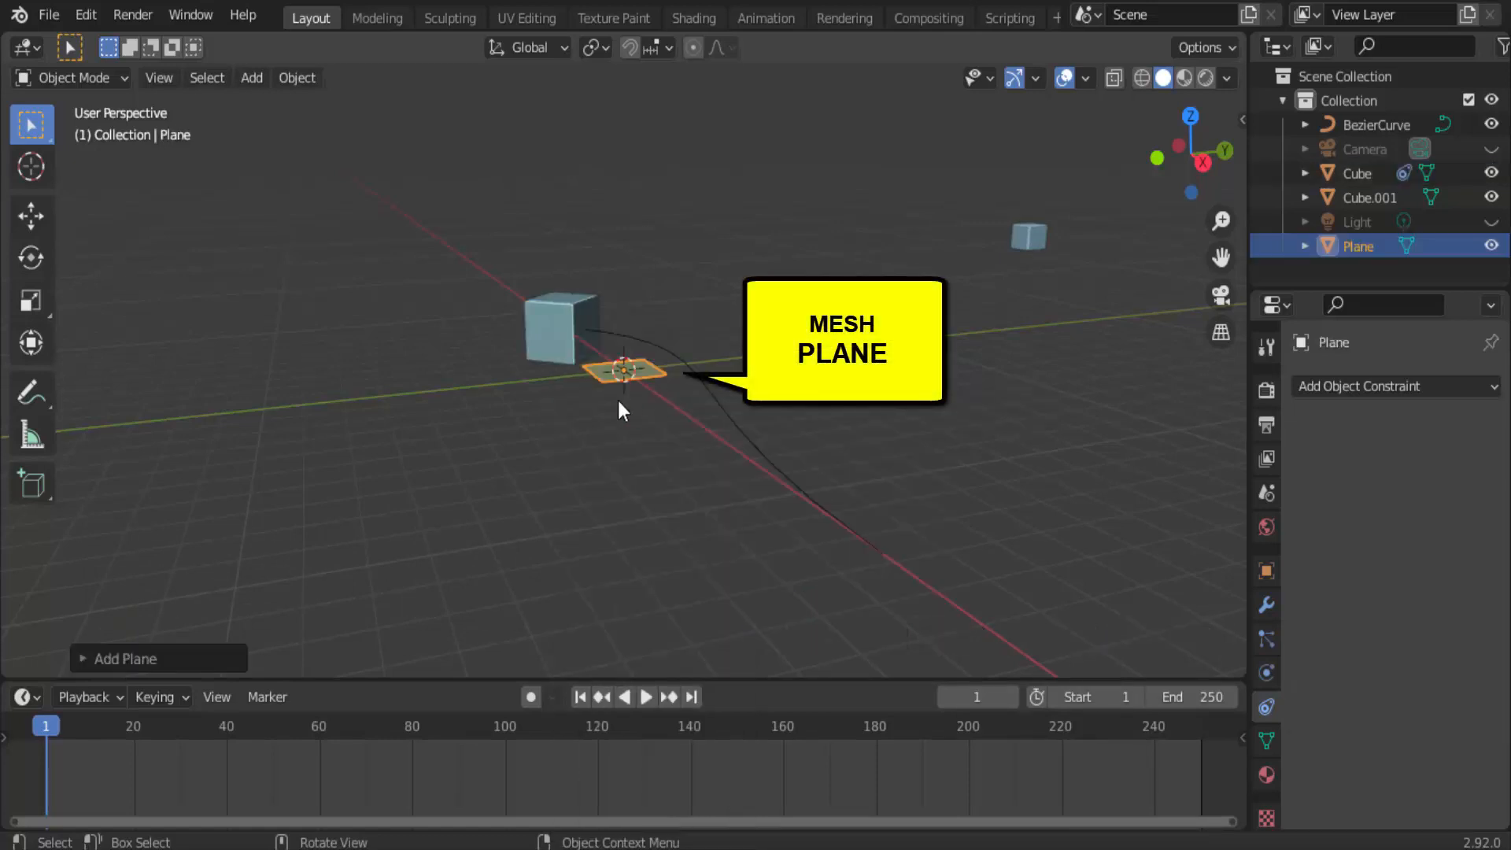
key(s)
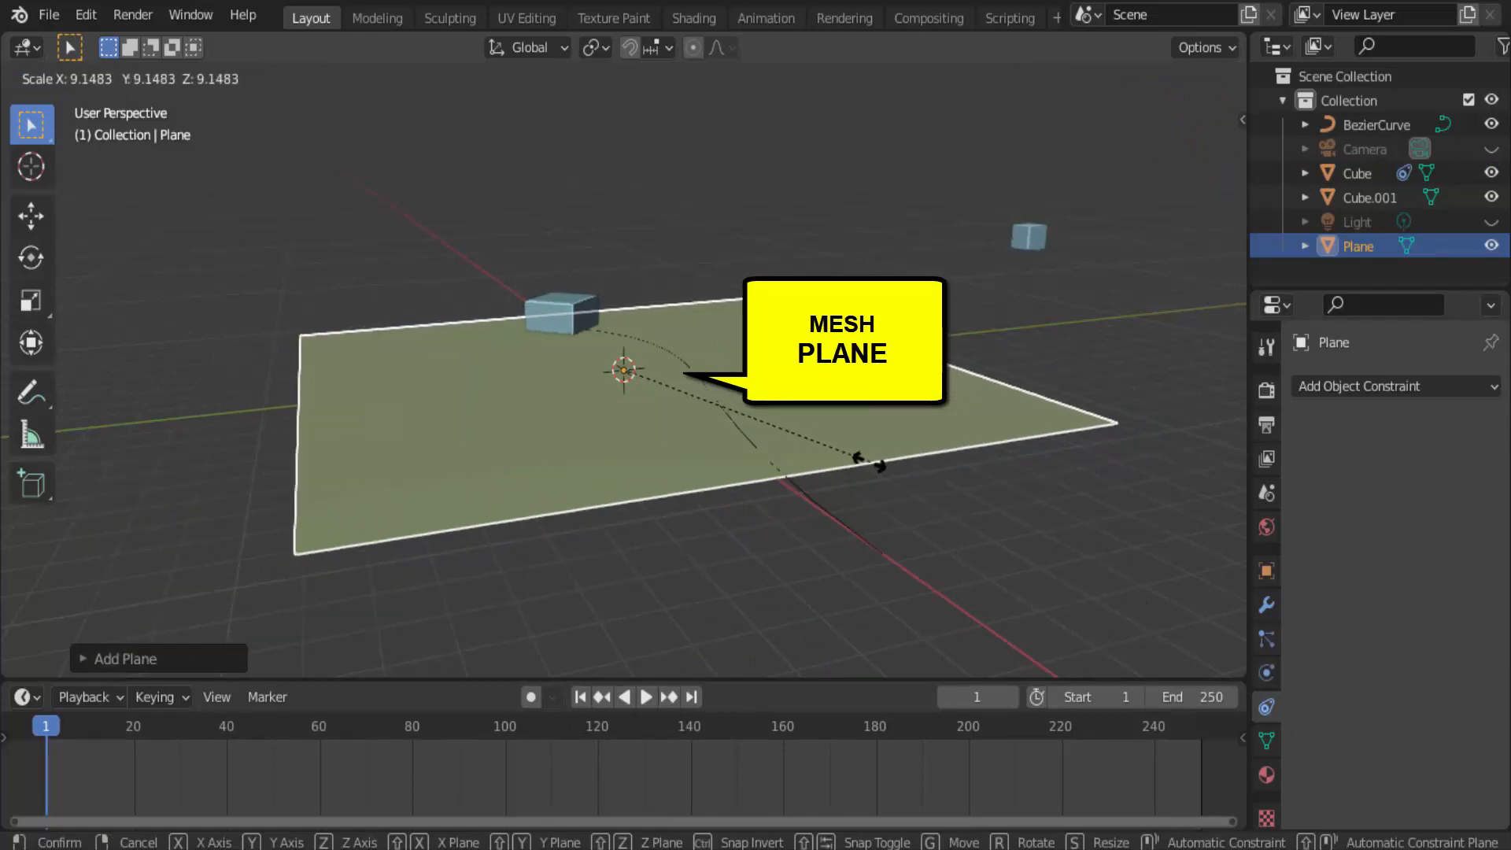
click(866, 459)
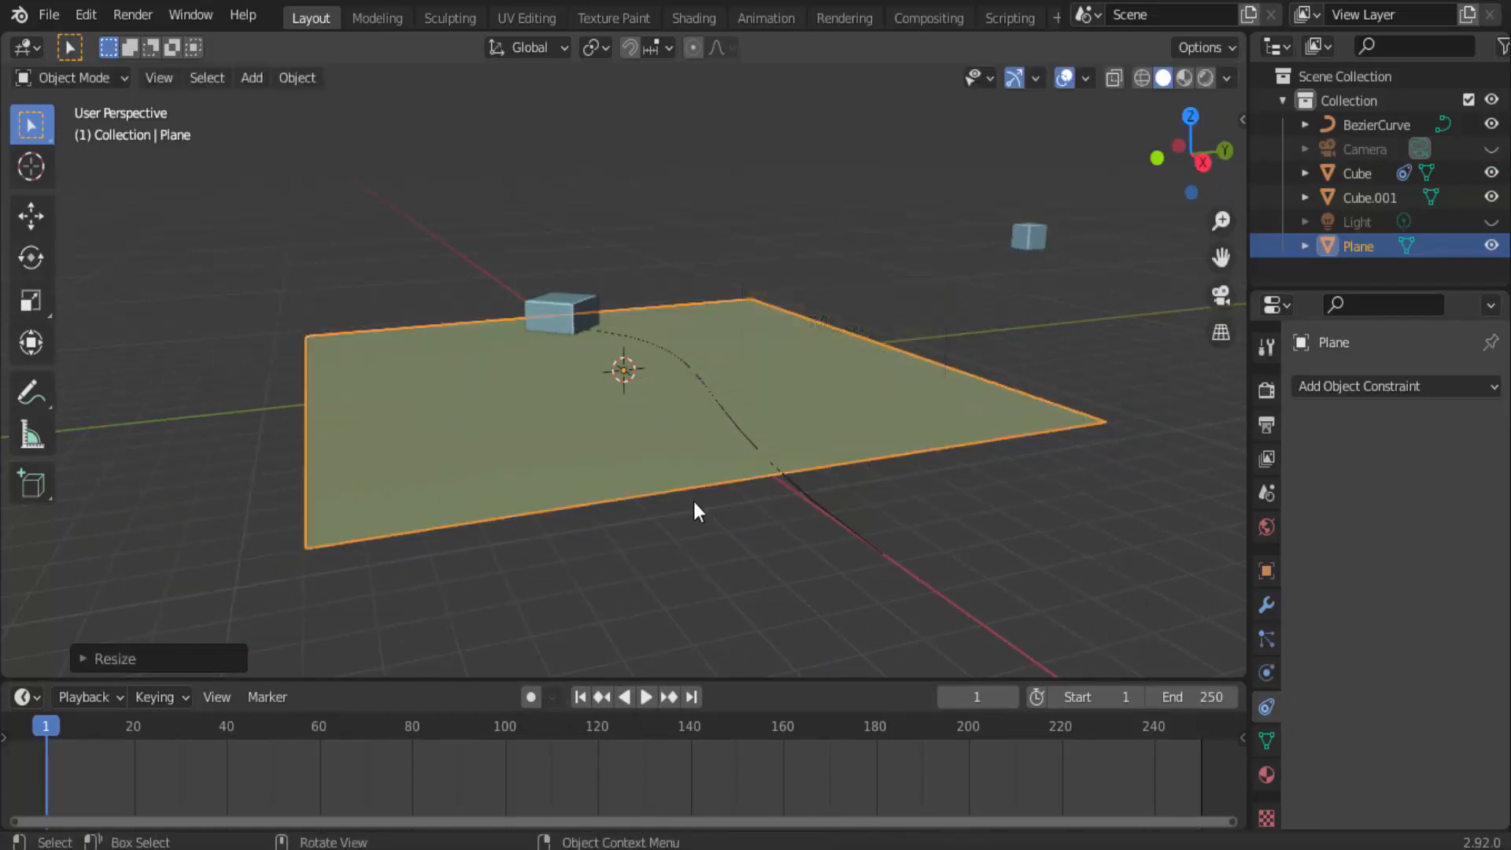
Move the plane along the X axis so that its edge lies next to the cube at the start of the path.
middle_drag(704, 502, 785, 502)
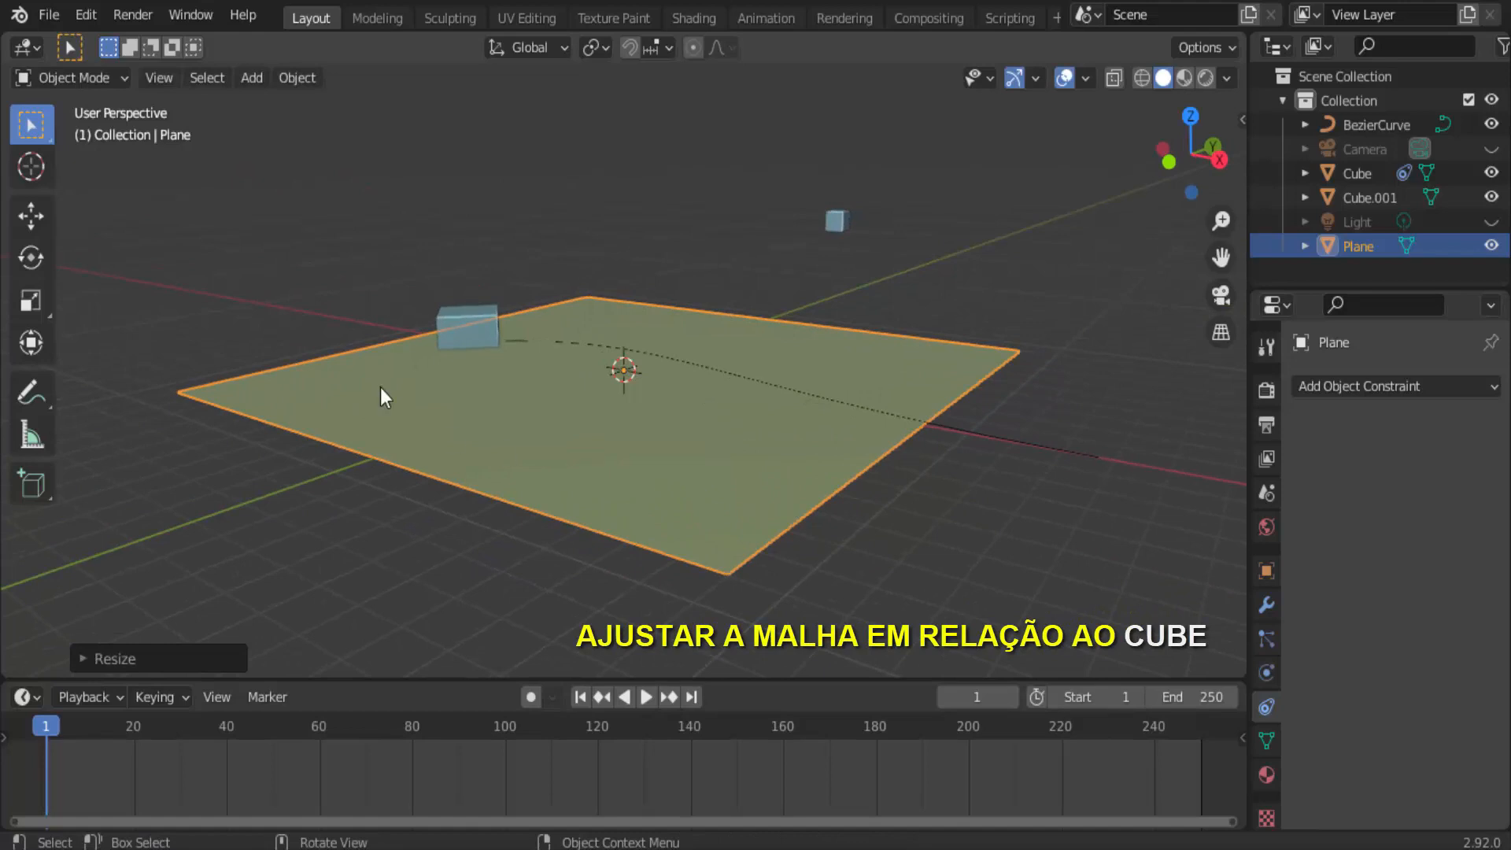
click(31, 216)
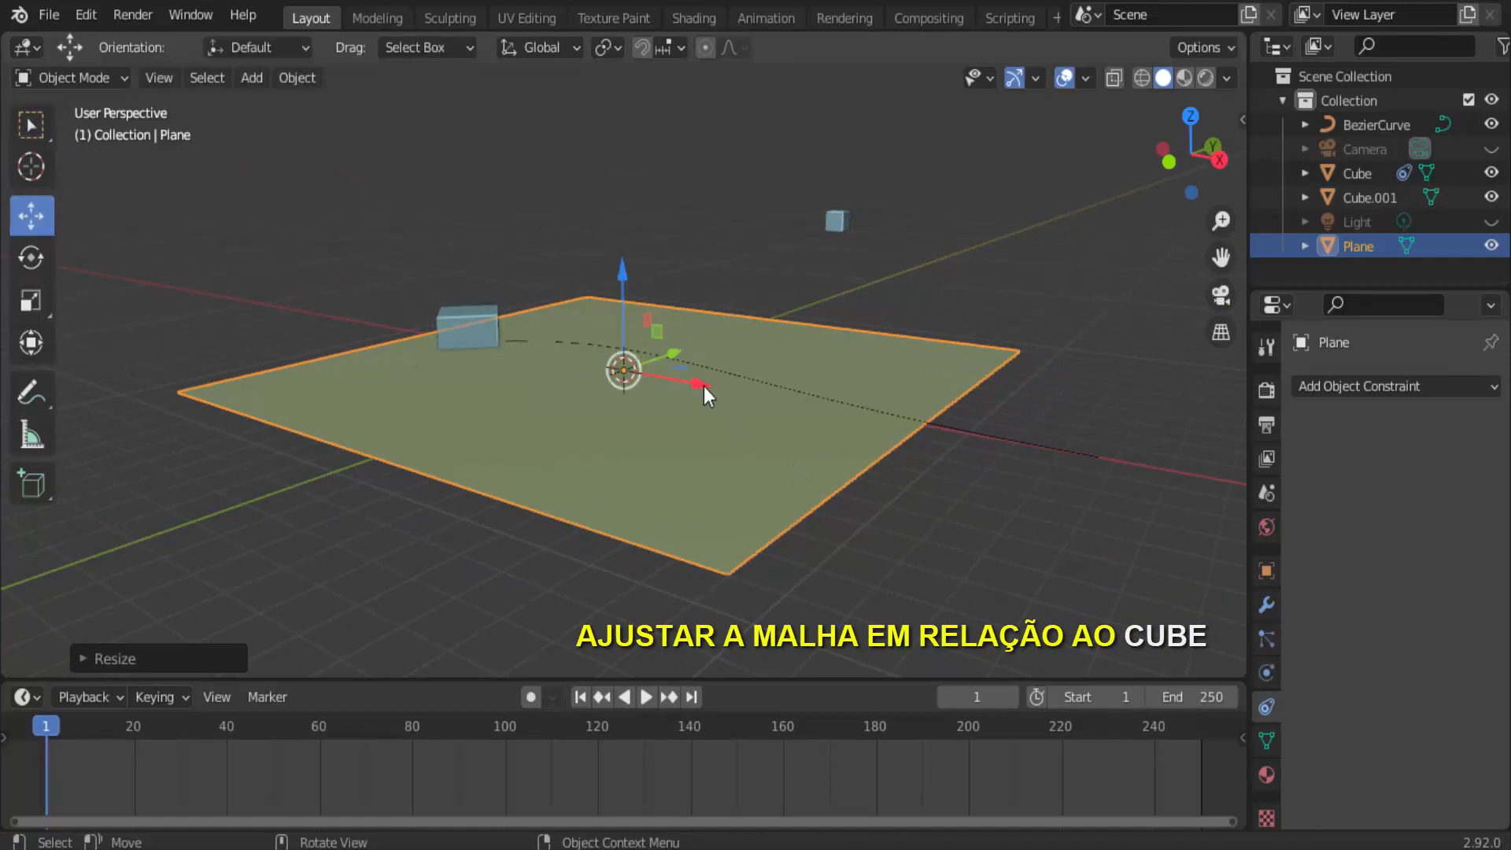
drag(704, 385, 826, 425)
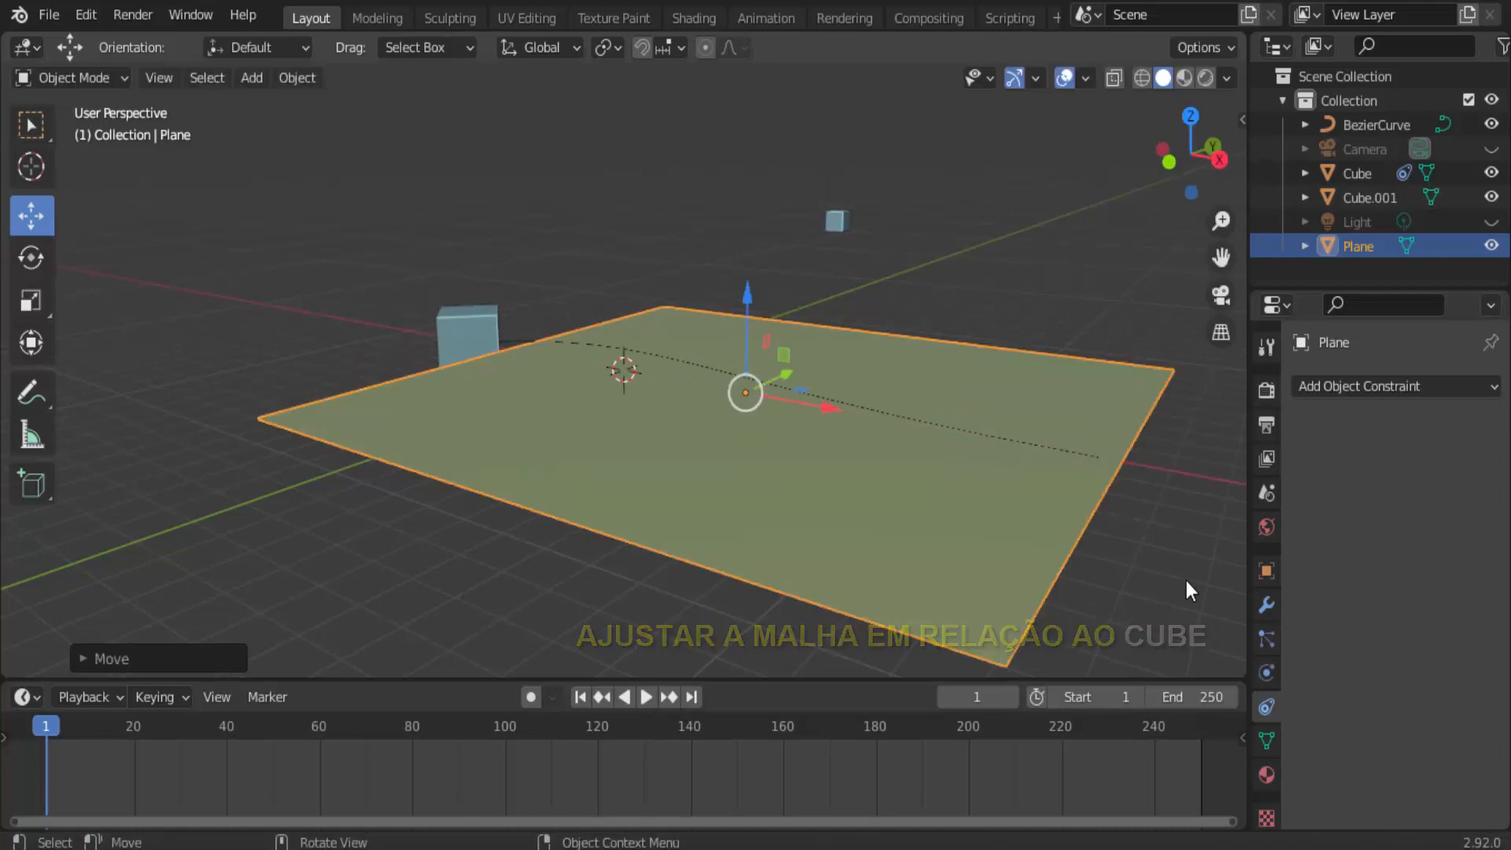
Play the animation to check how the cube travels across the plane, and stop playback.
middle_drag(1186, 581, 1073, 582)
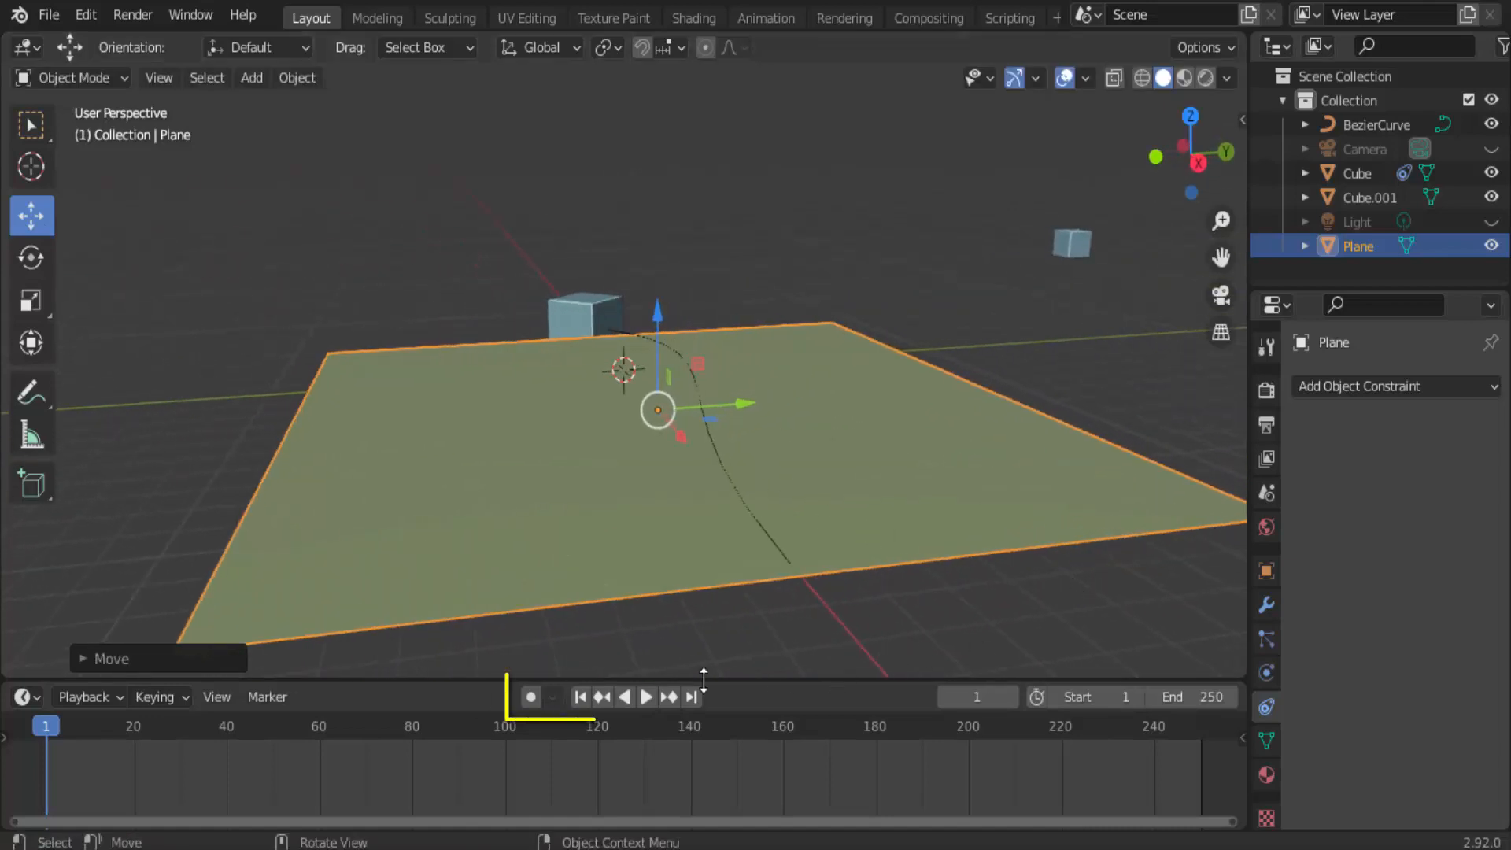
click(643, 697)
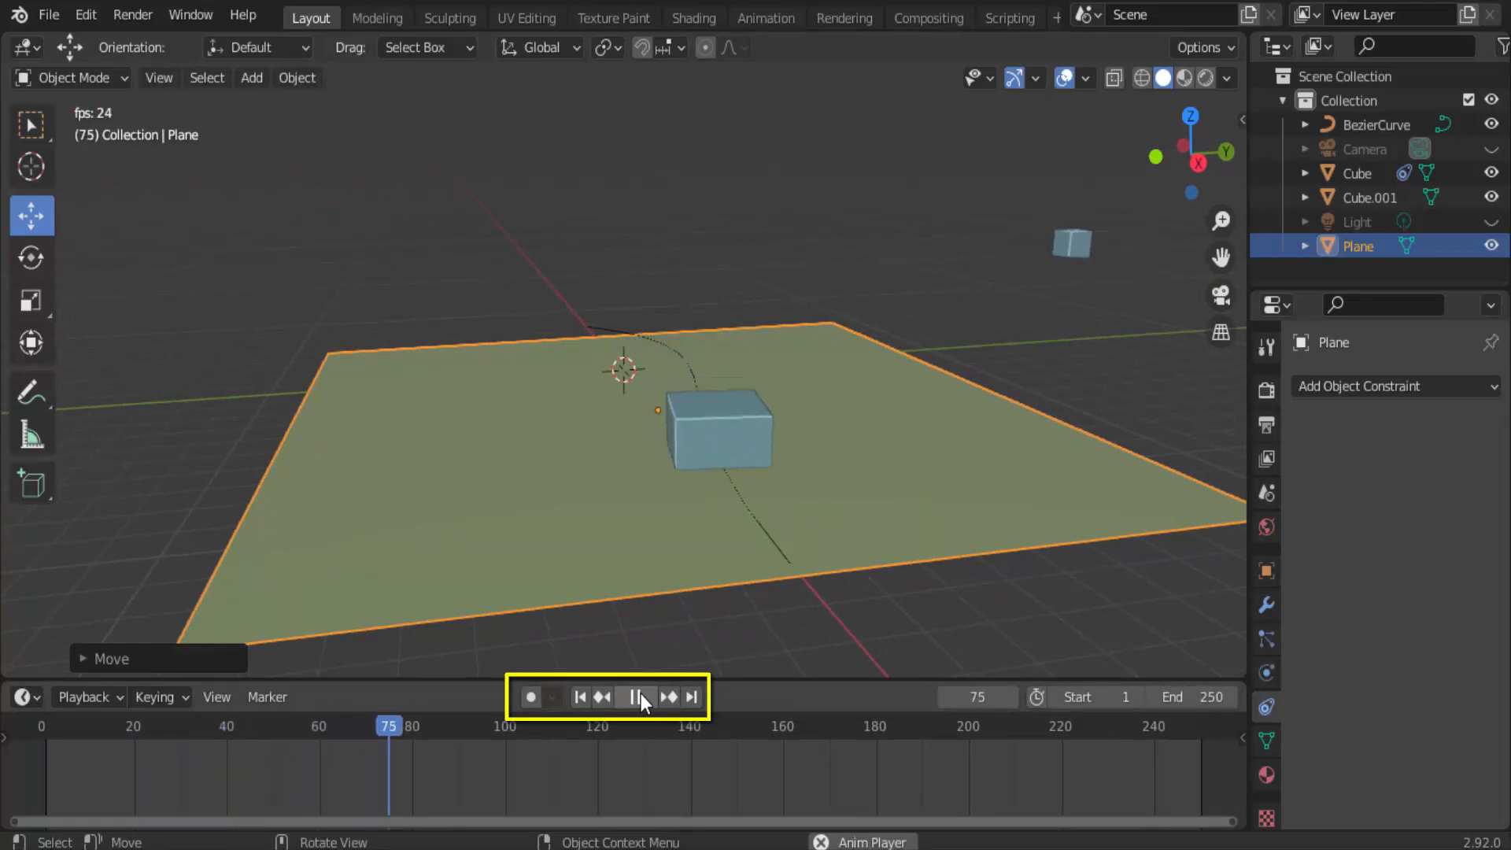
click(641, 696)
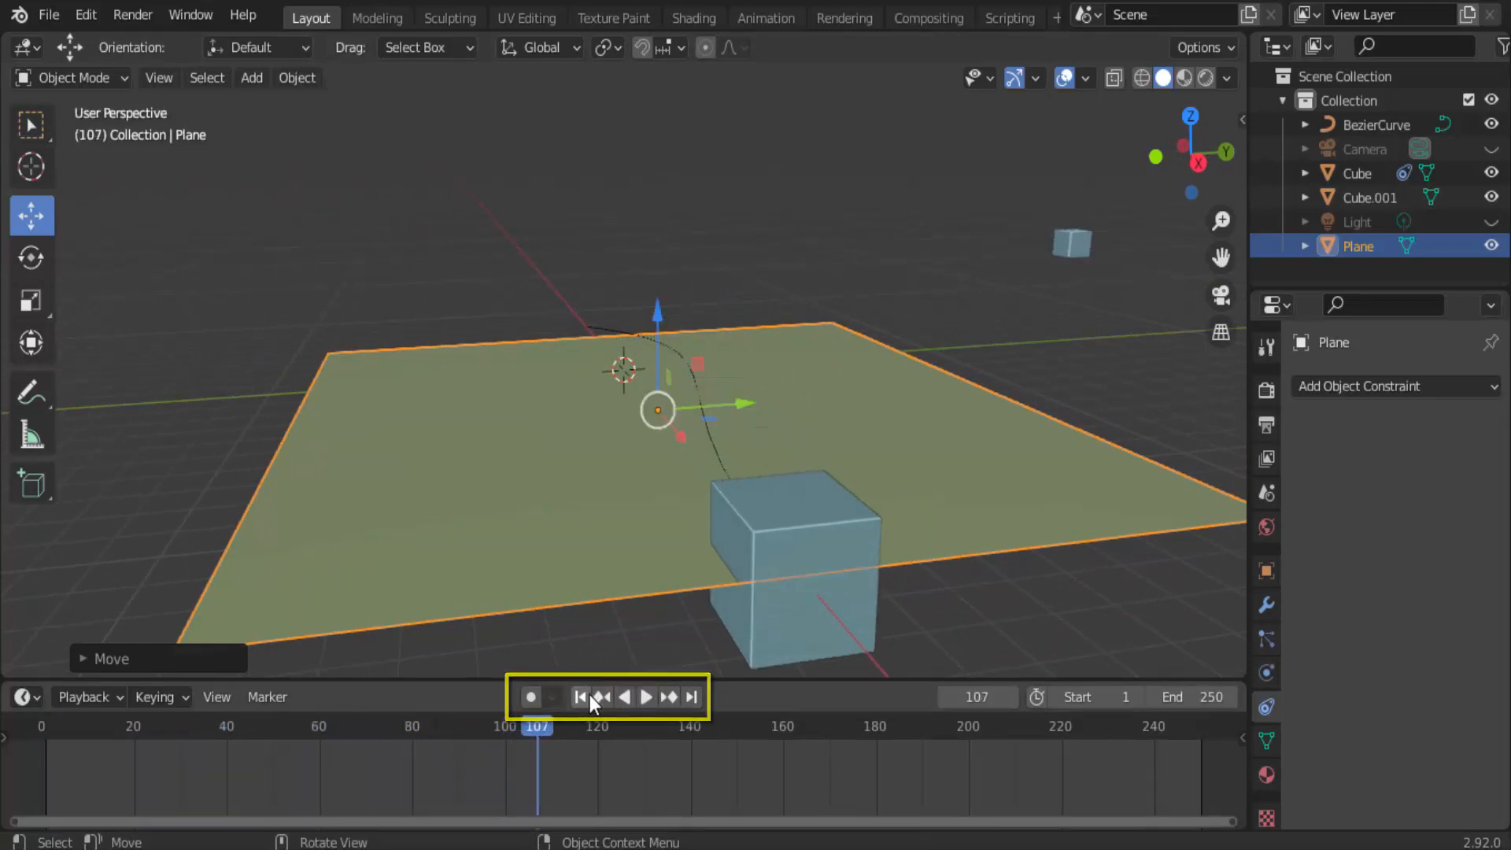
Return to the first frame and add a Dynamic Paint canvas to the plane.
click(580, 696)
scroll(895, 446, down, 4)
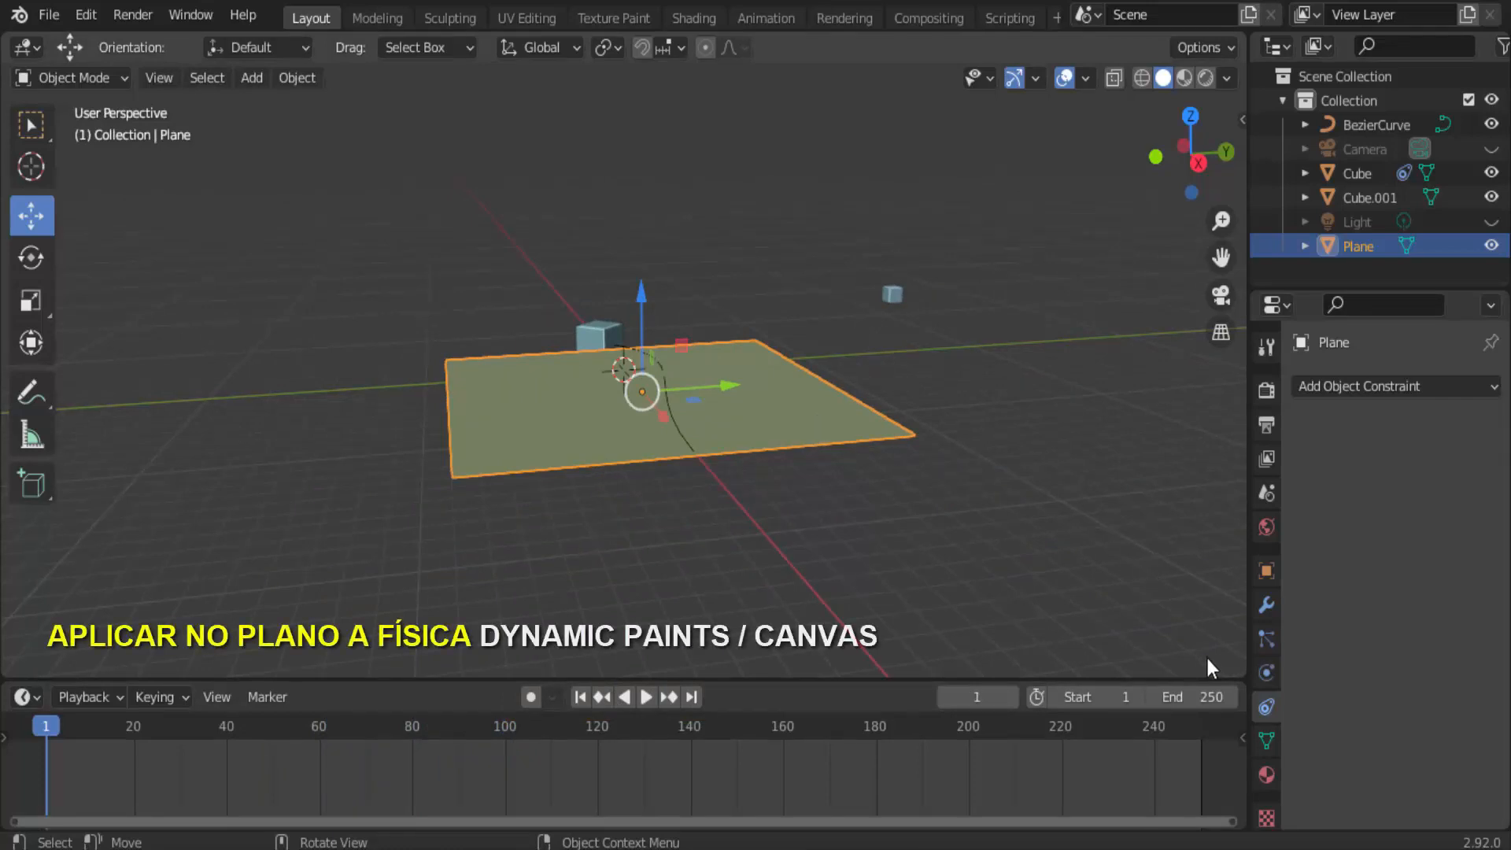
click(1267, 672)
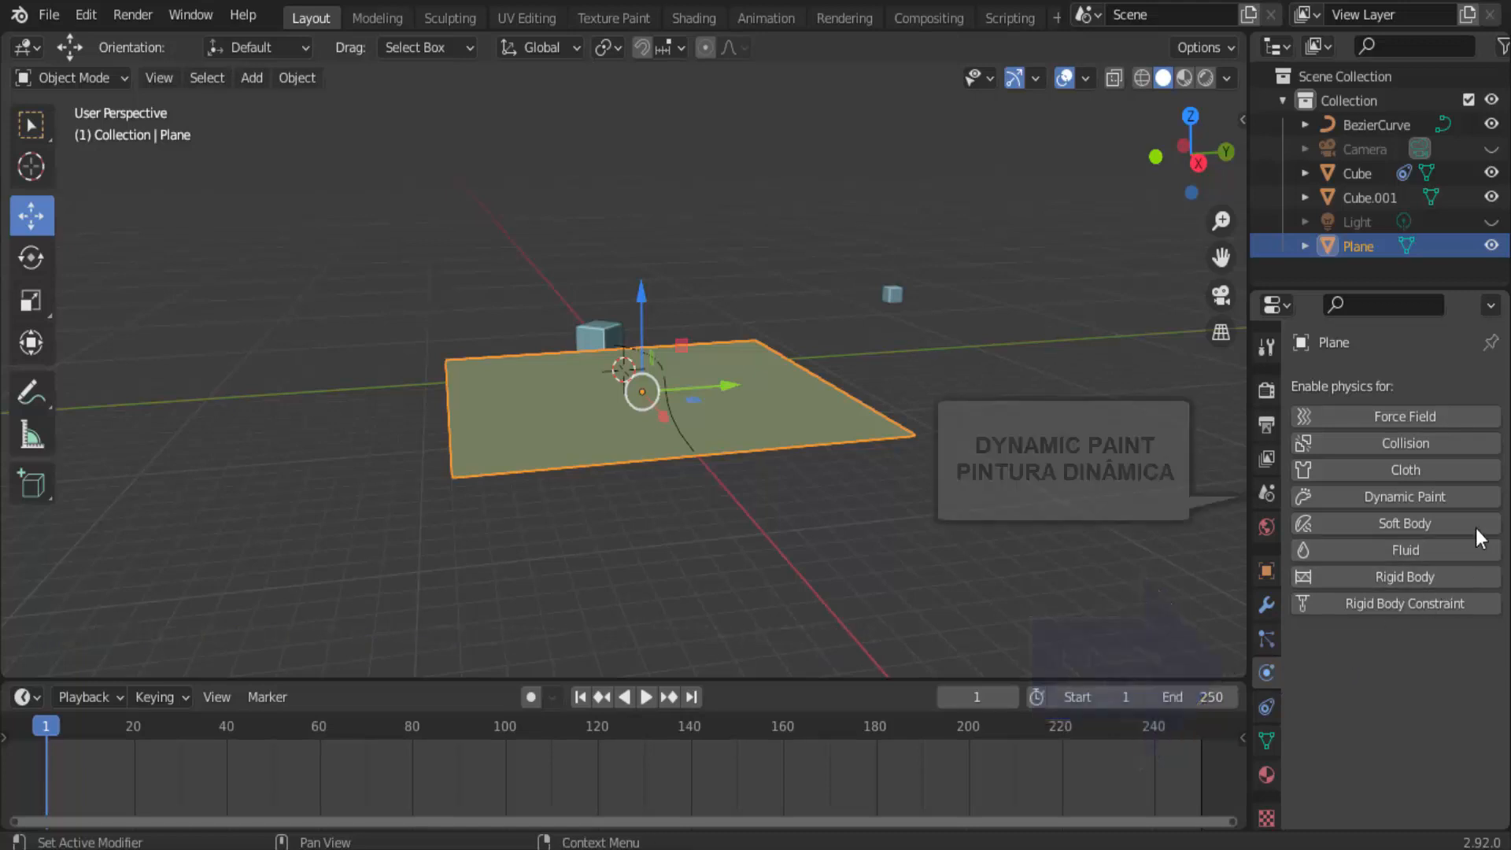
click(1407, 490)
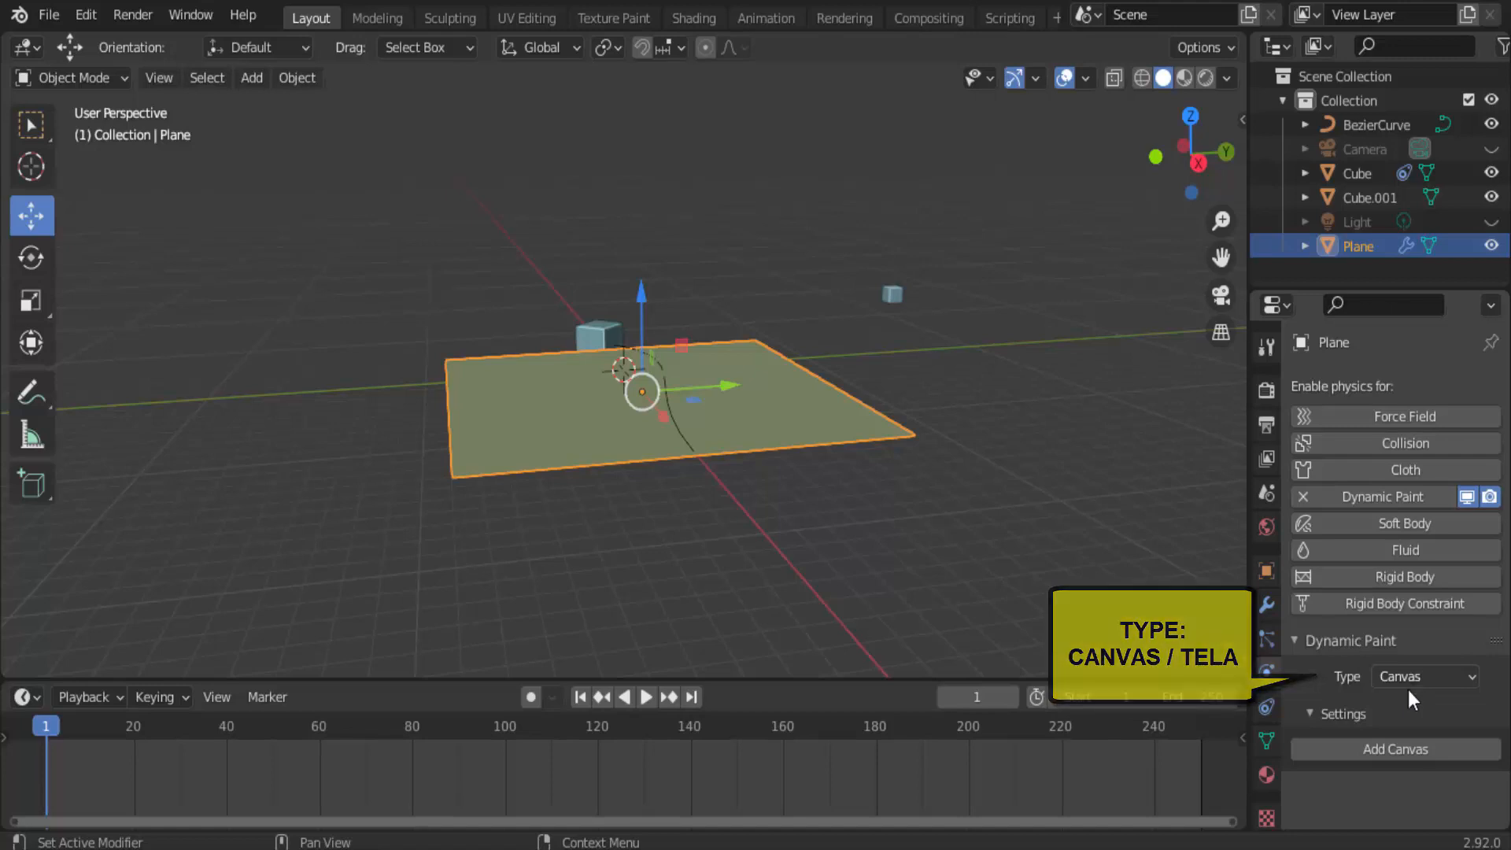
click(1396, 748)
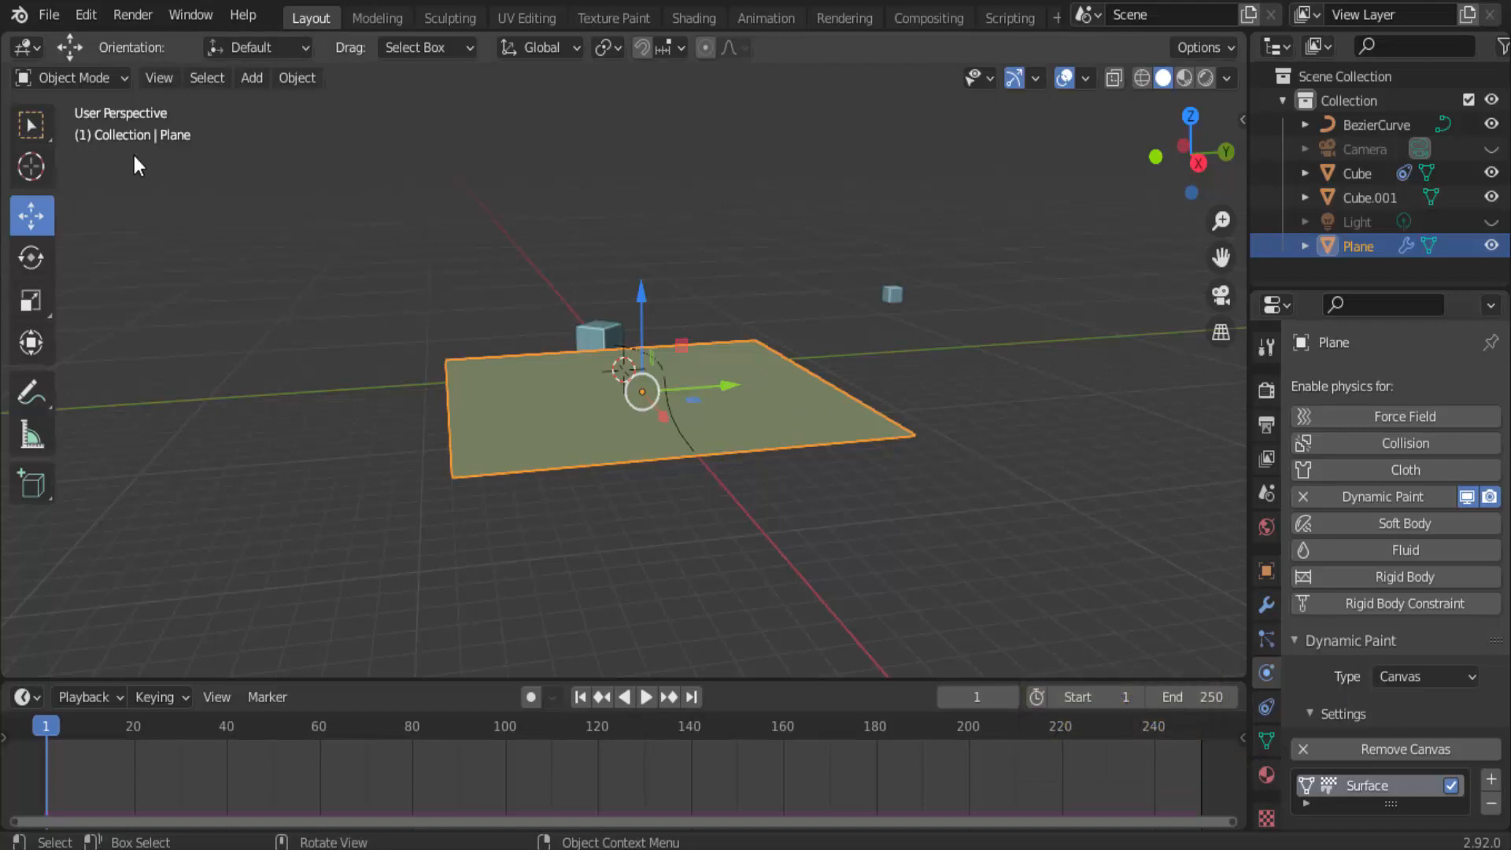
In Edit Mode with wireframe display, subdivide the plane's mesh with 50 cuts.
click(78, 80)
click(88, 132)
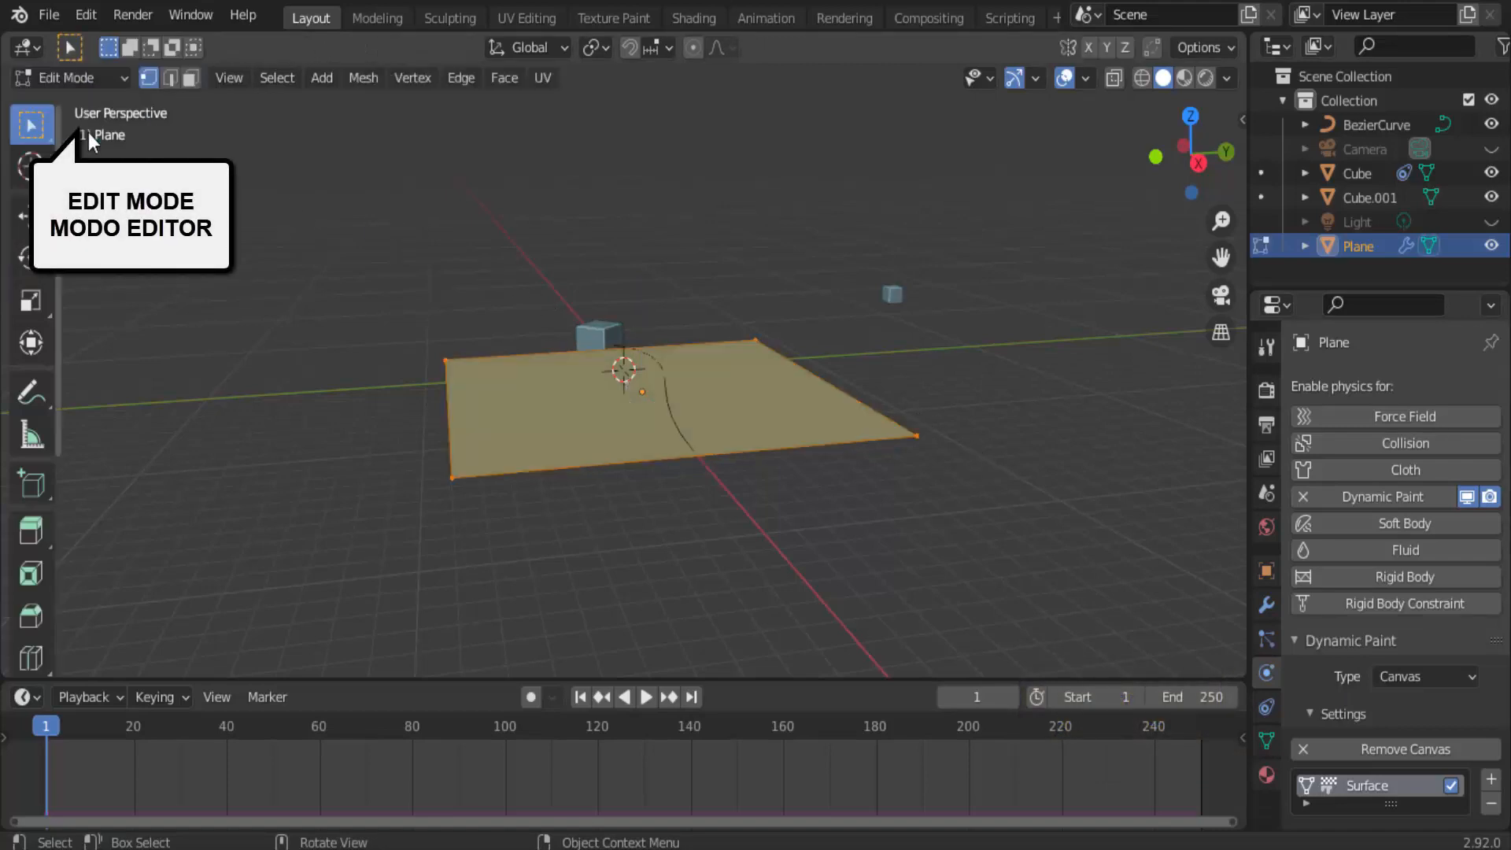
click(1143, 78)
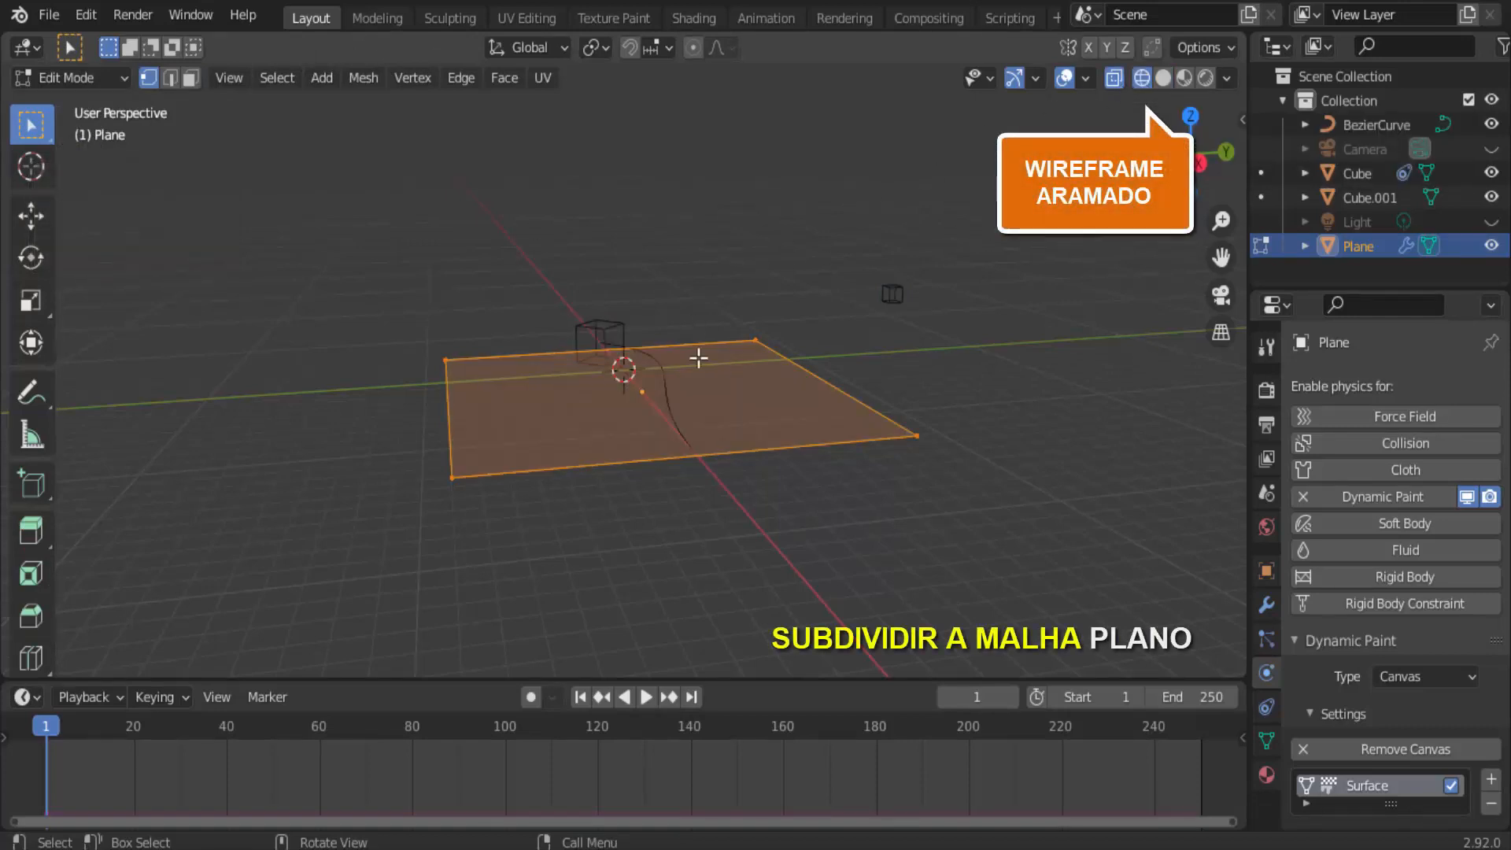
right_click(890, 211)
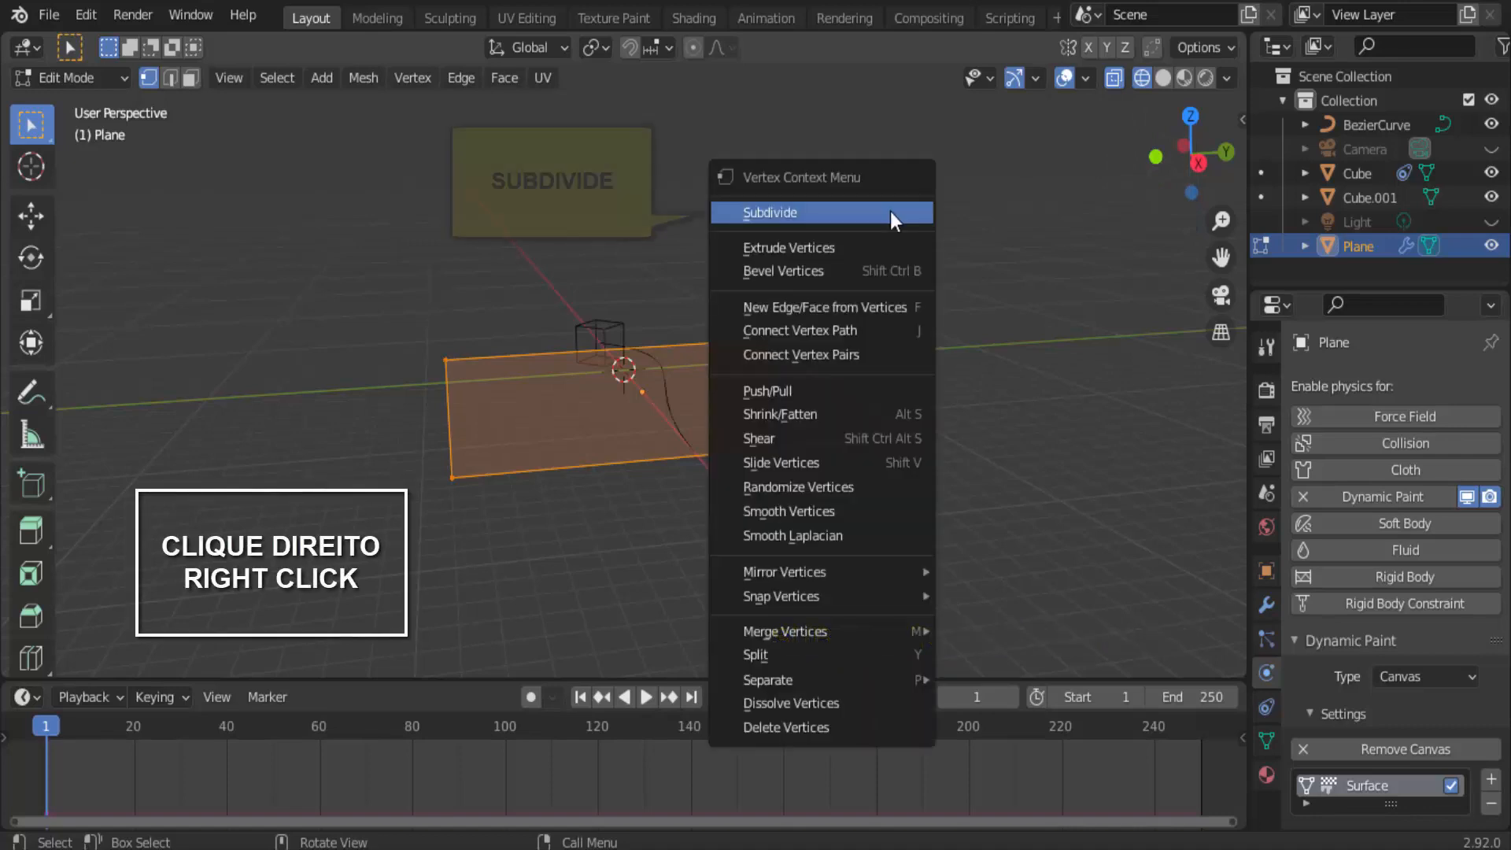
click(890, 211)
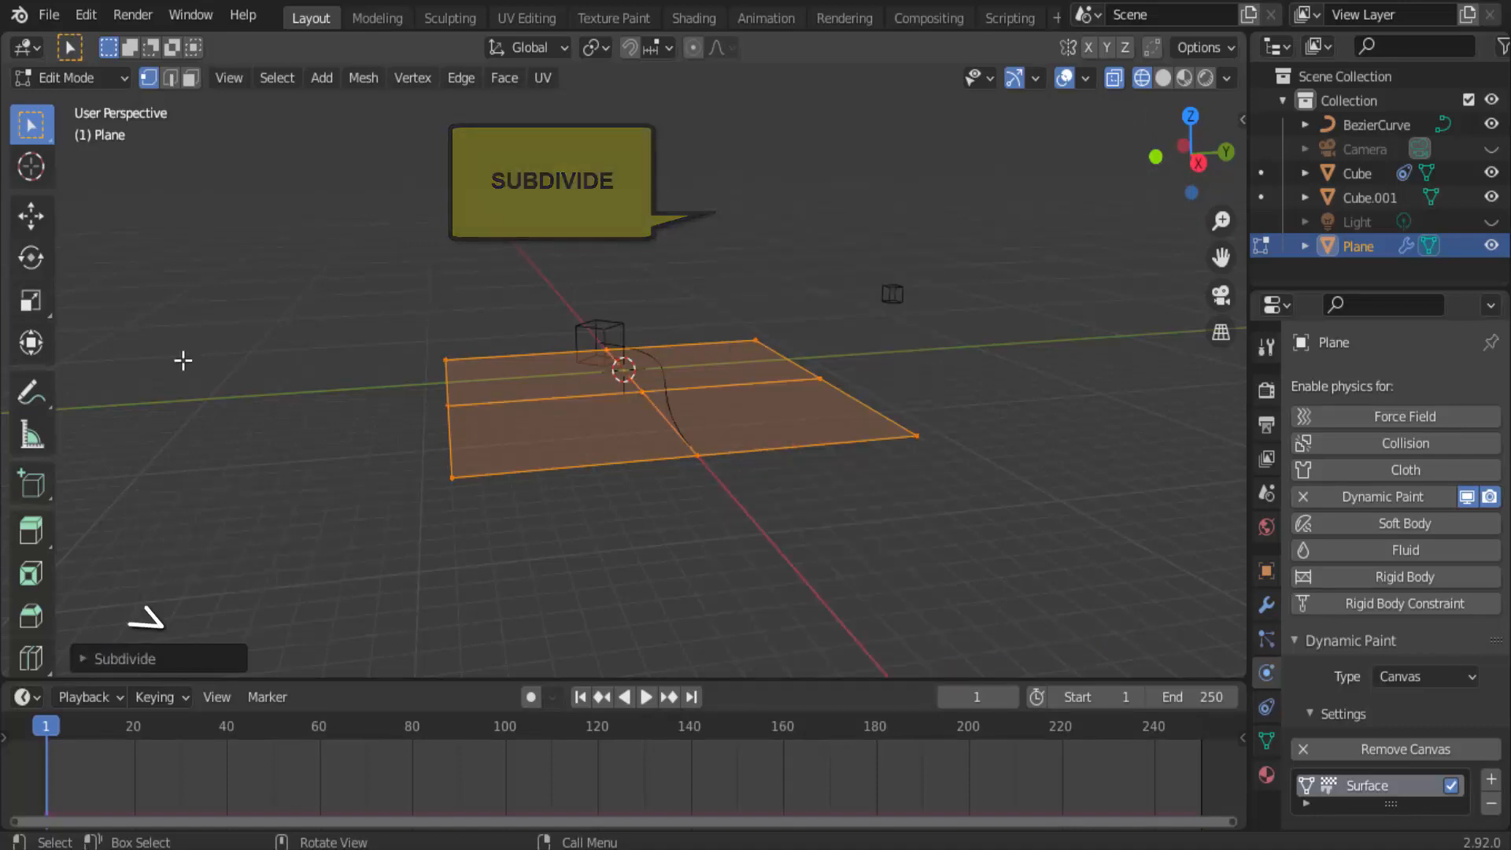
click(86, 653)
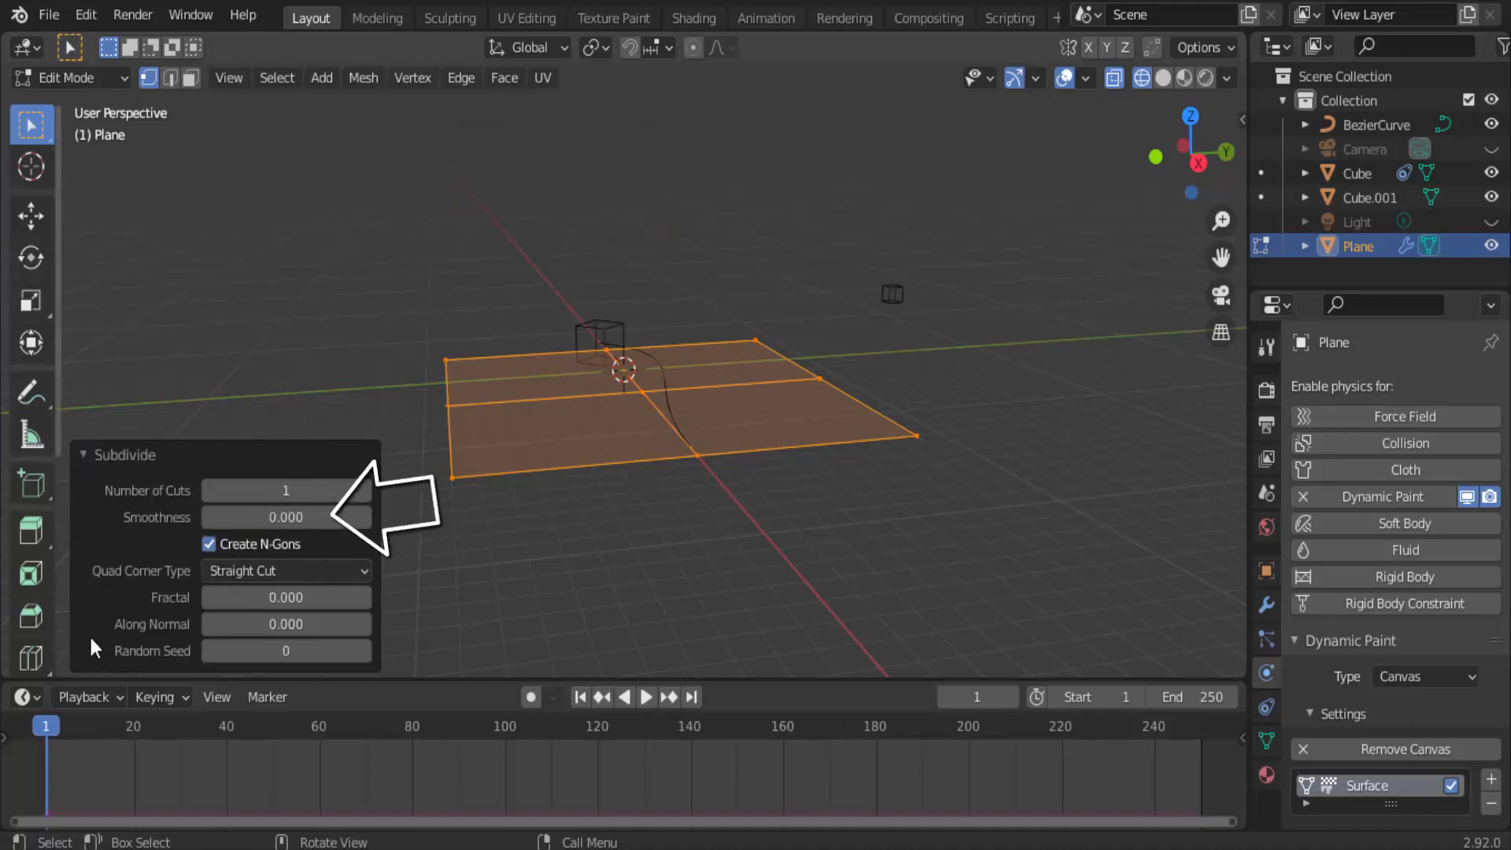
click(280, 489)
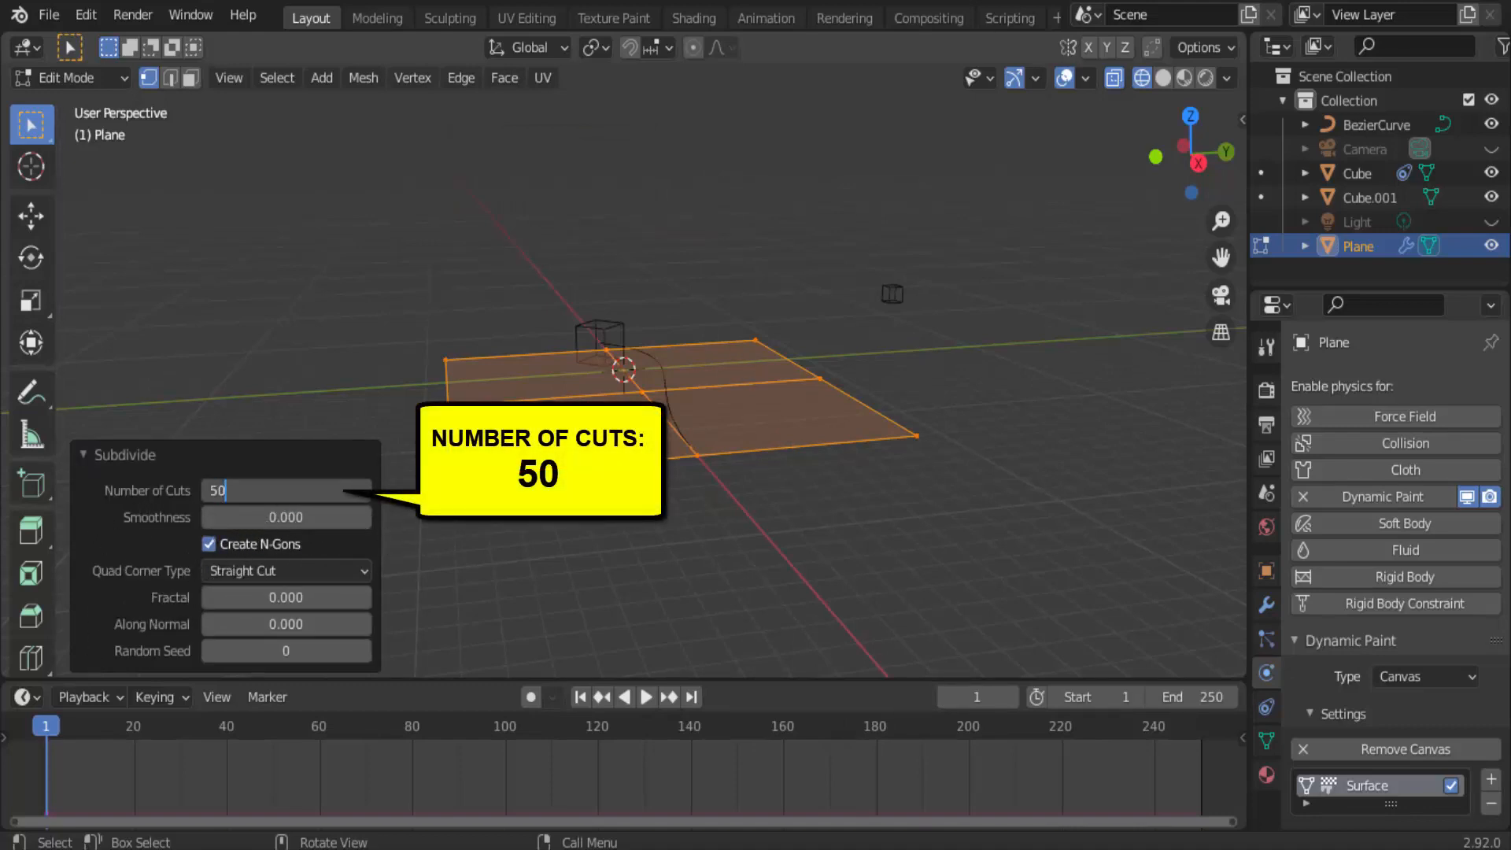
text(50)
key(Return)
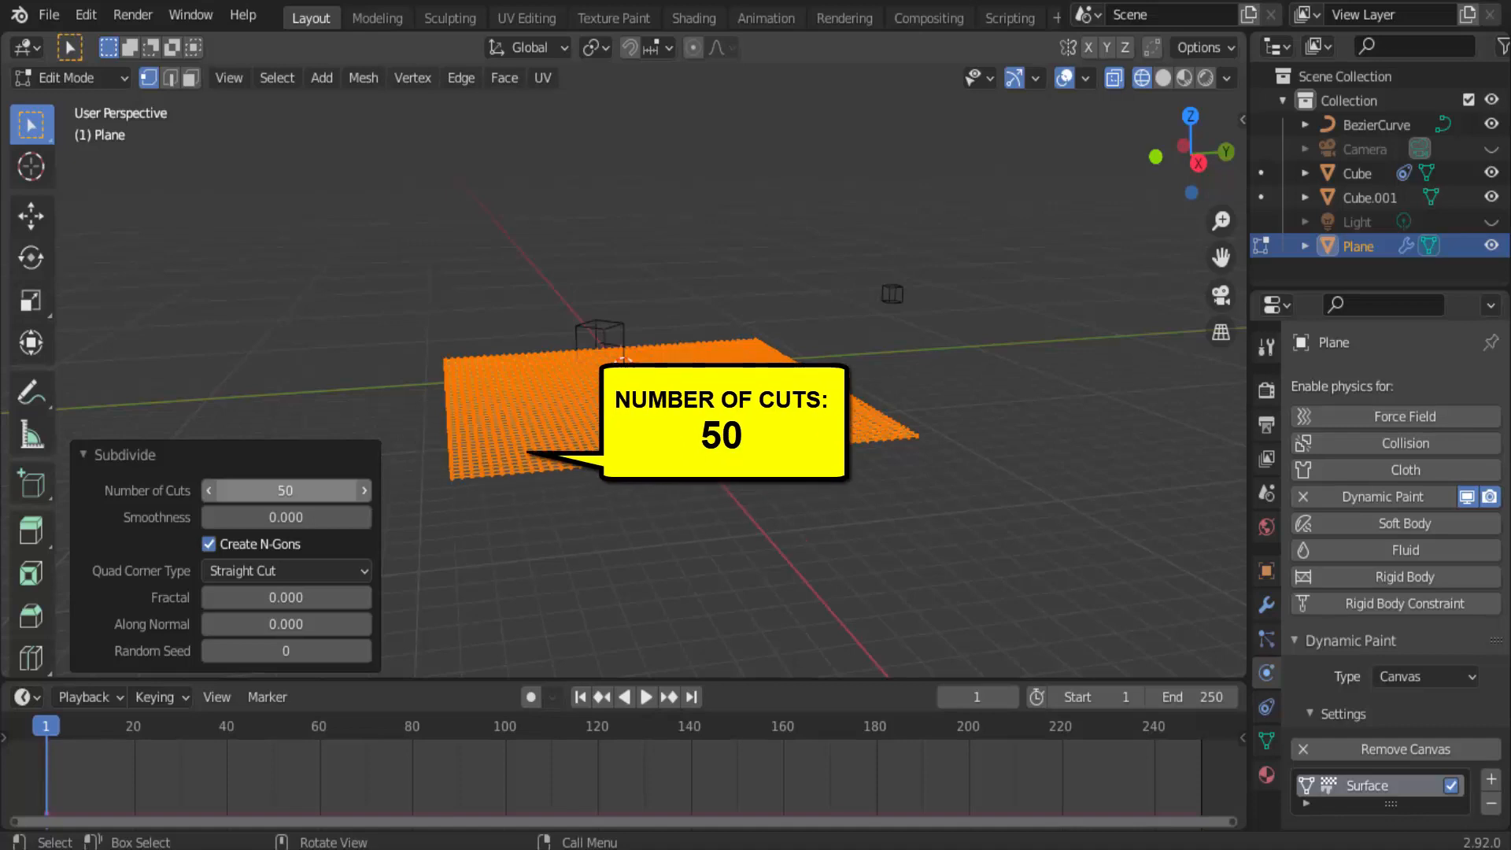
click(87, 452)
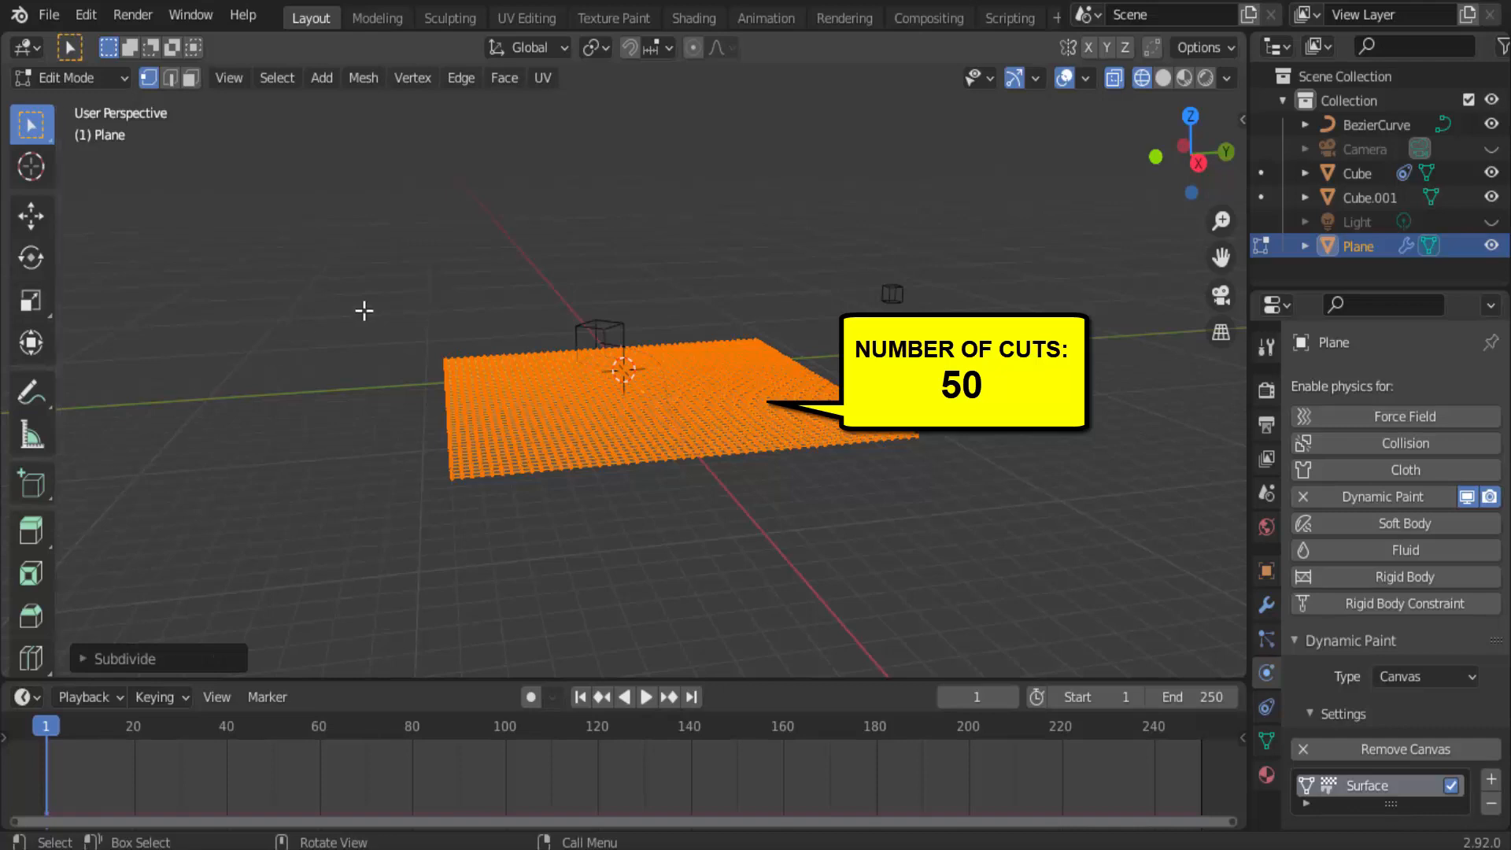
Return the plane to Object Mode and switch the viewport back to solid shading.
click(98, 77)
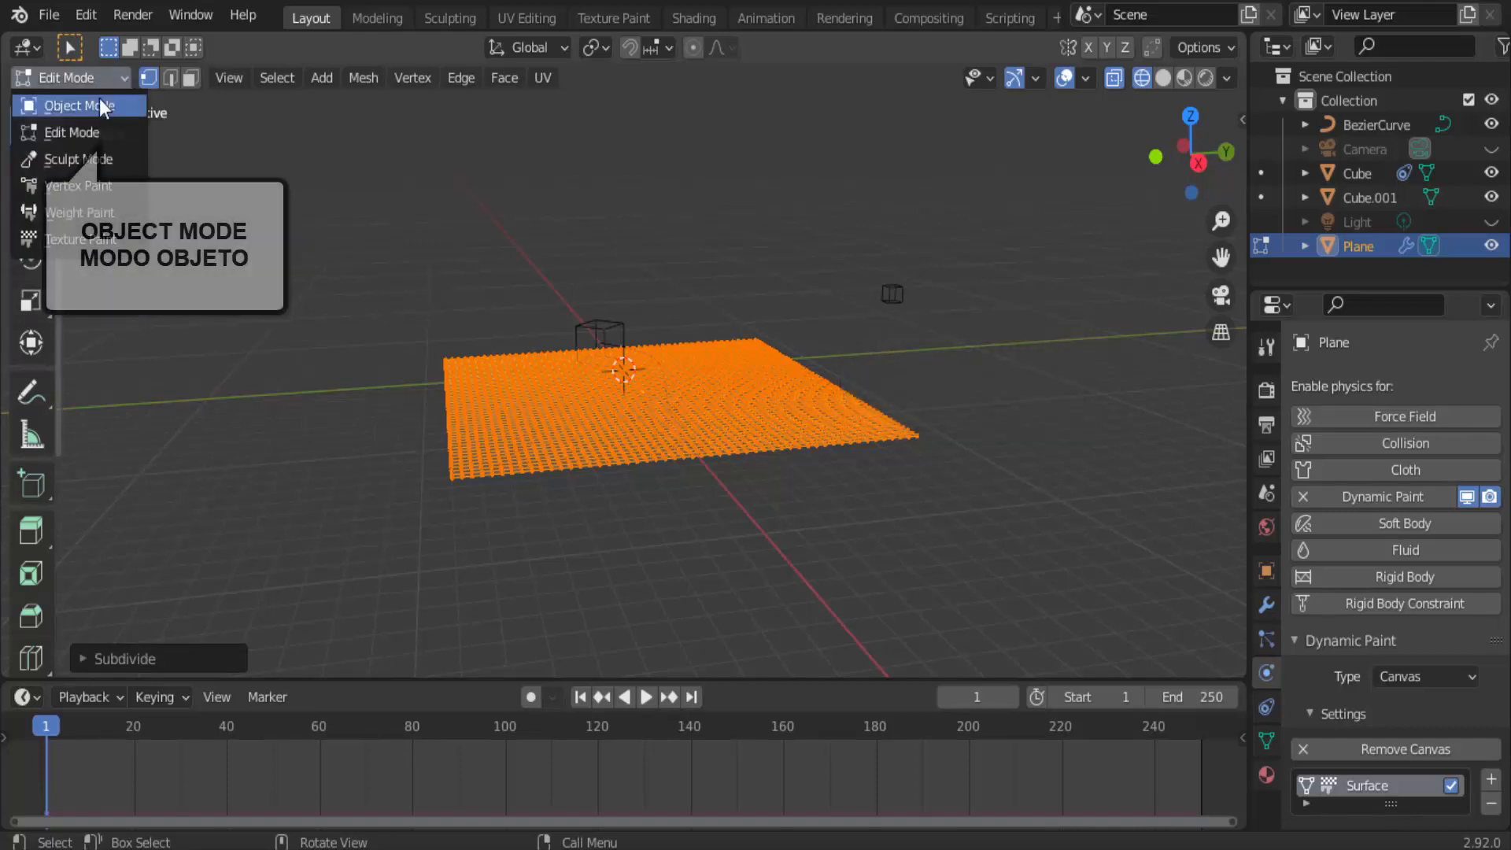
click(98, 102)
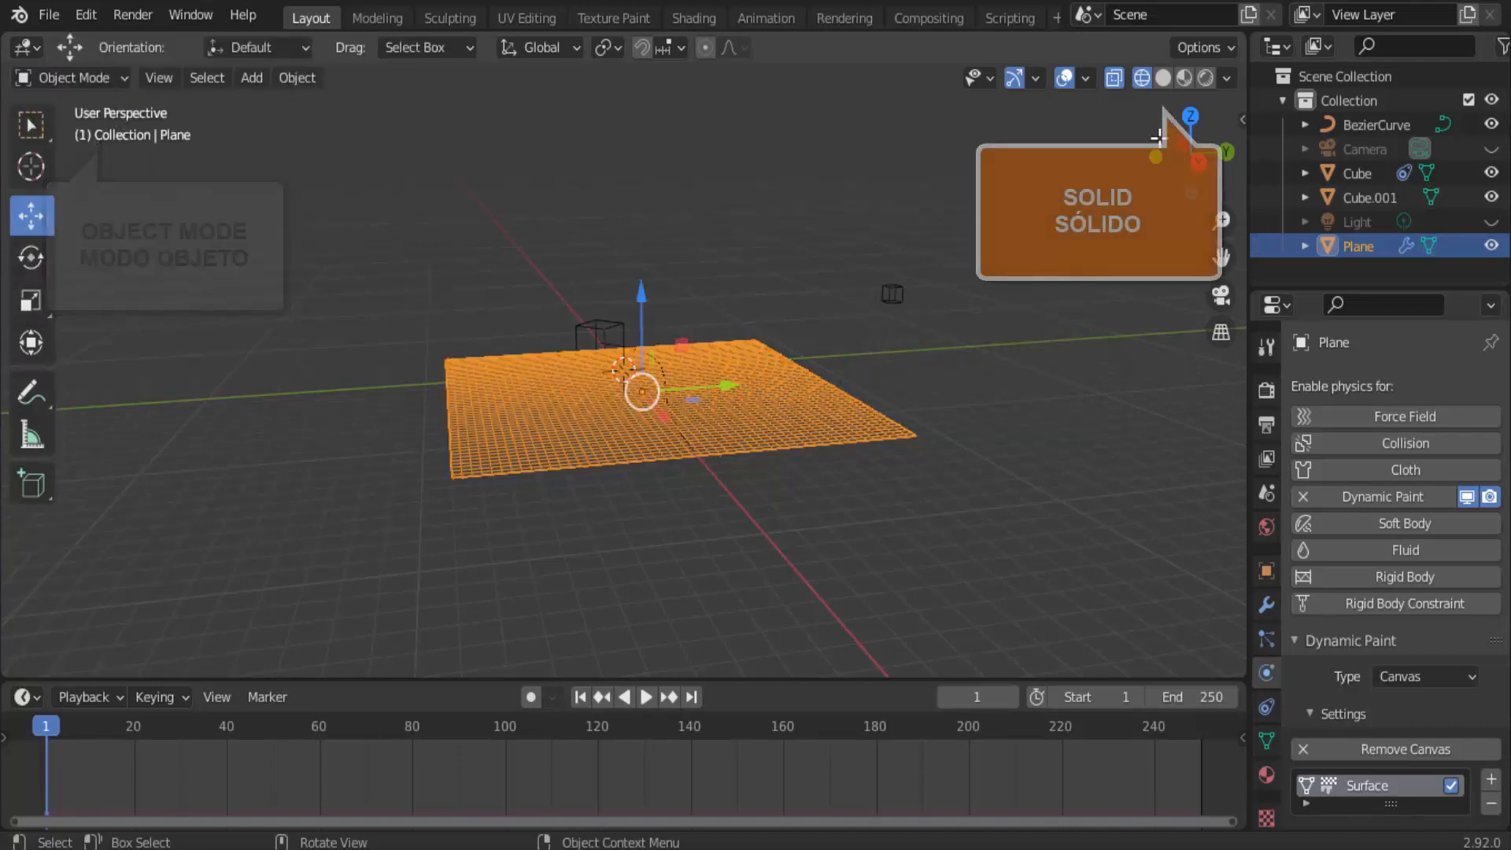
click(1159, 77)
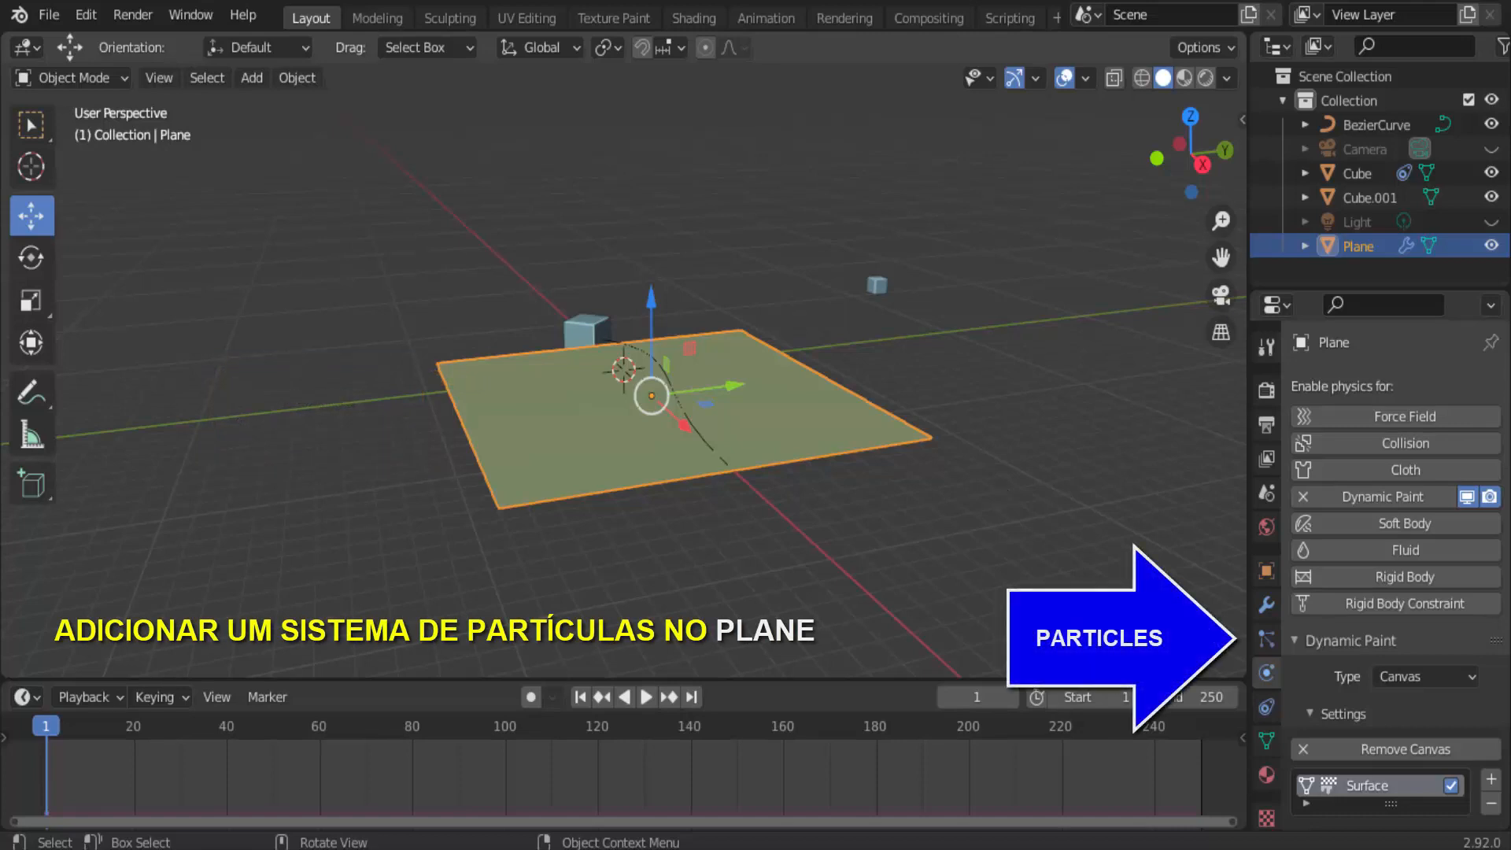
Add a particle system of type Hair to the plane and set its number to 10000.
click(1266, 639)
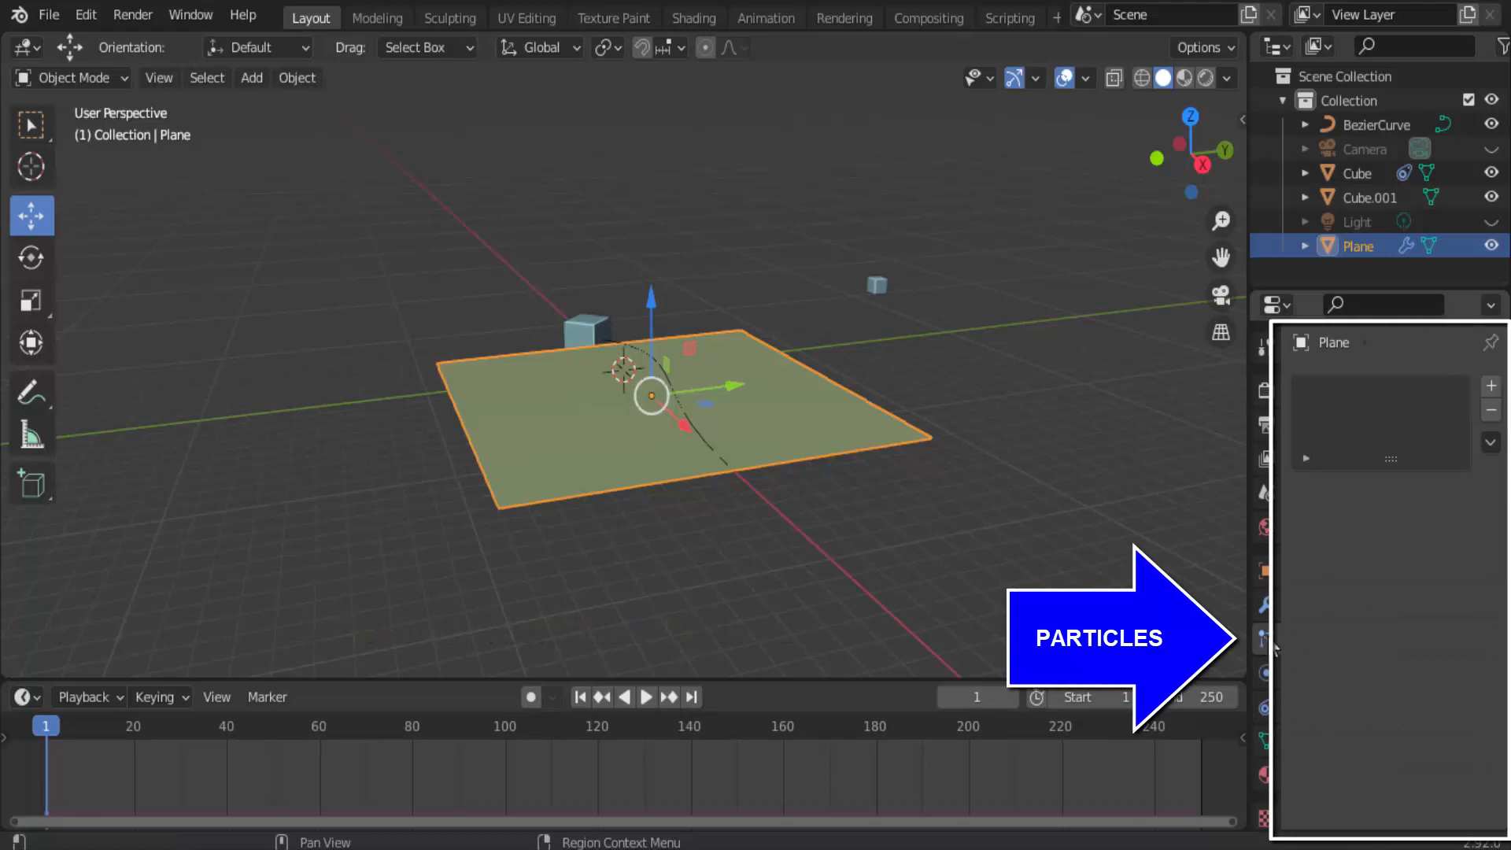
click(1490, 386)
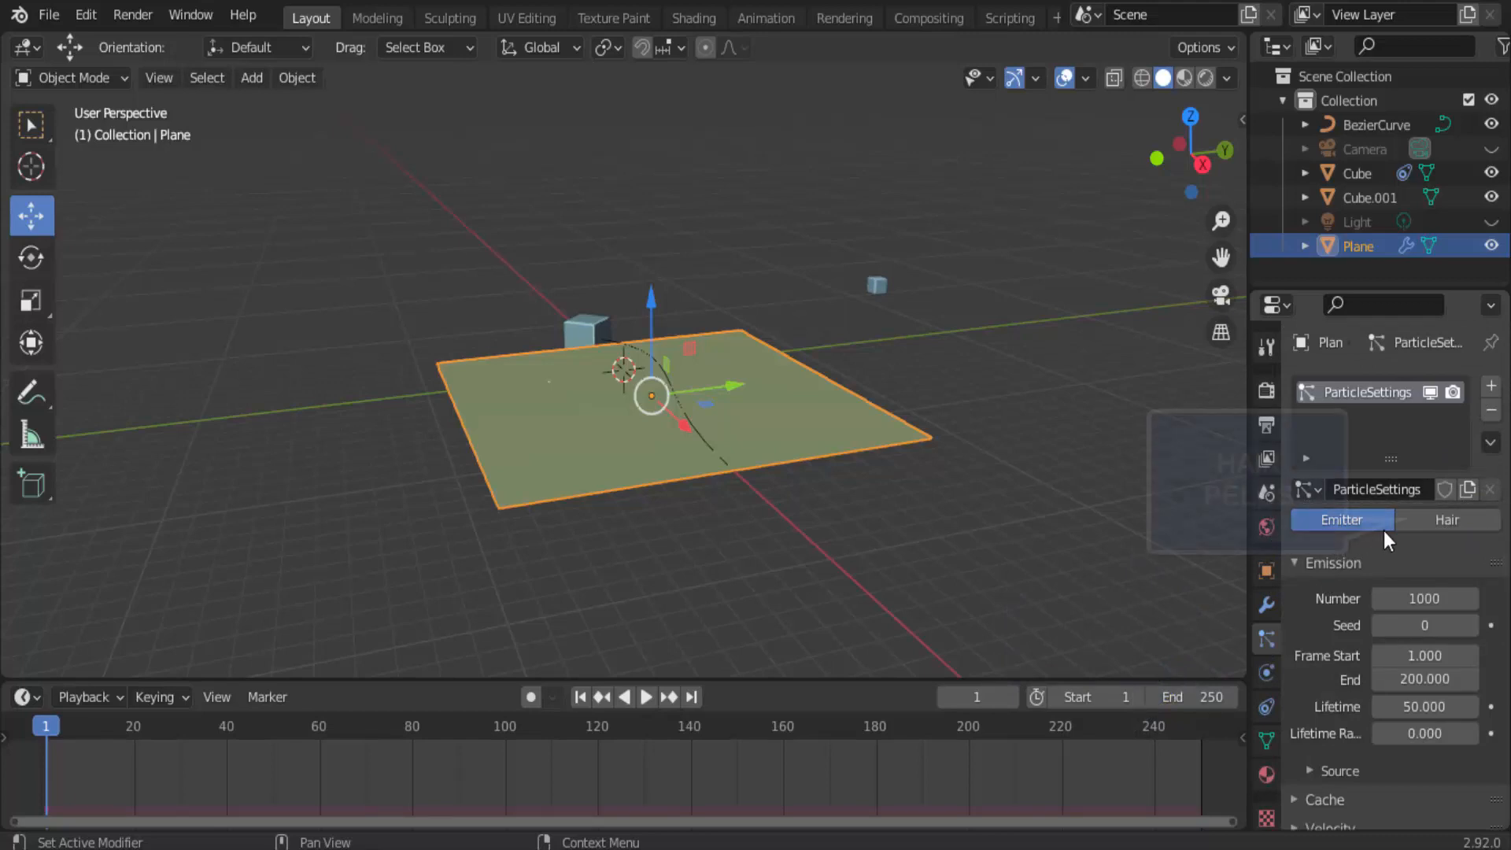
click(1448, 519)
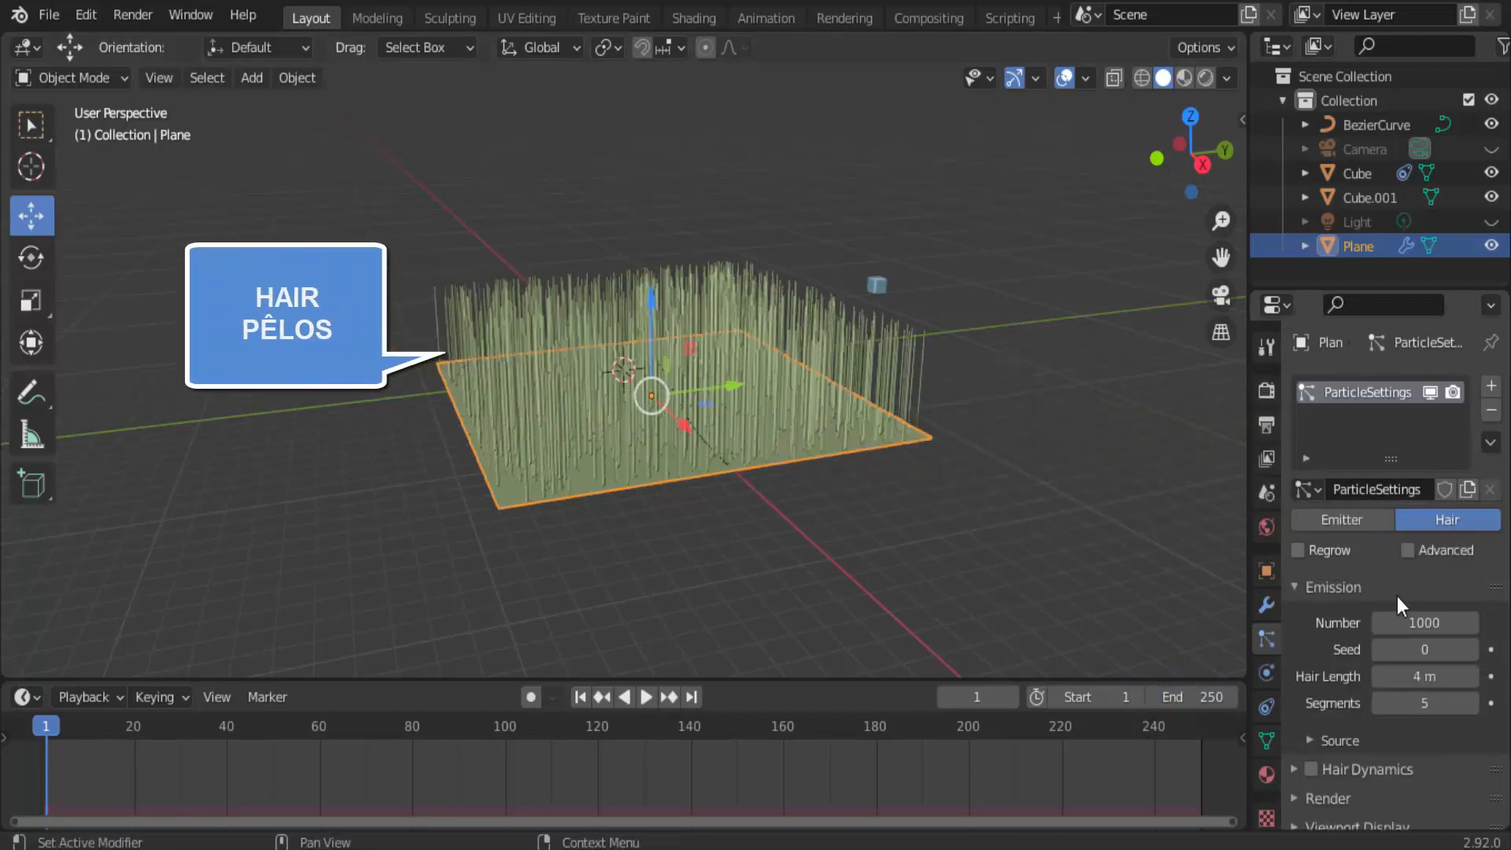
click(1413, 623)
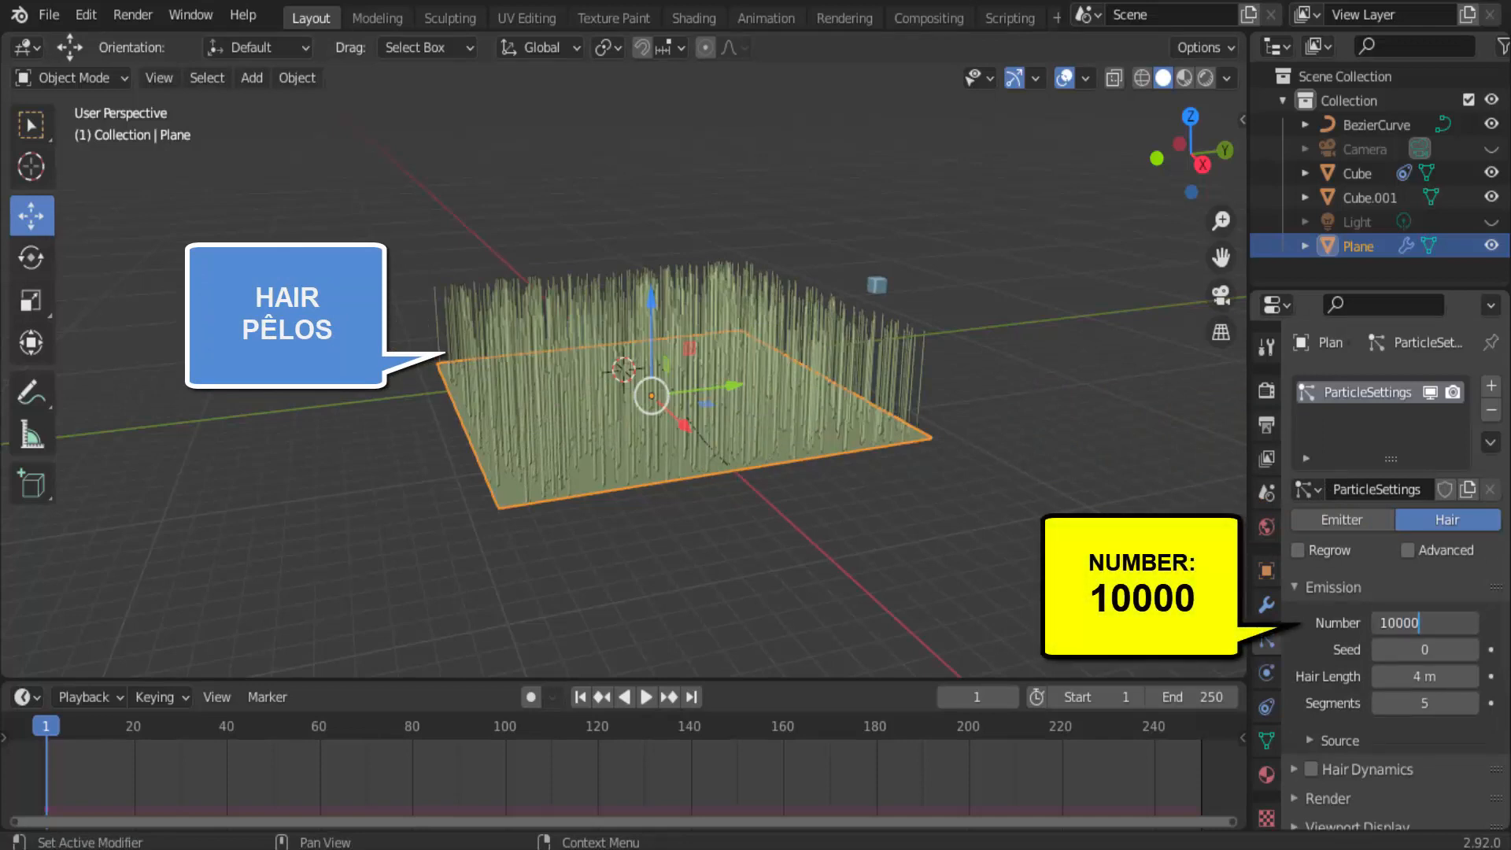
key(Return)
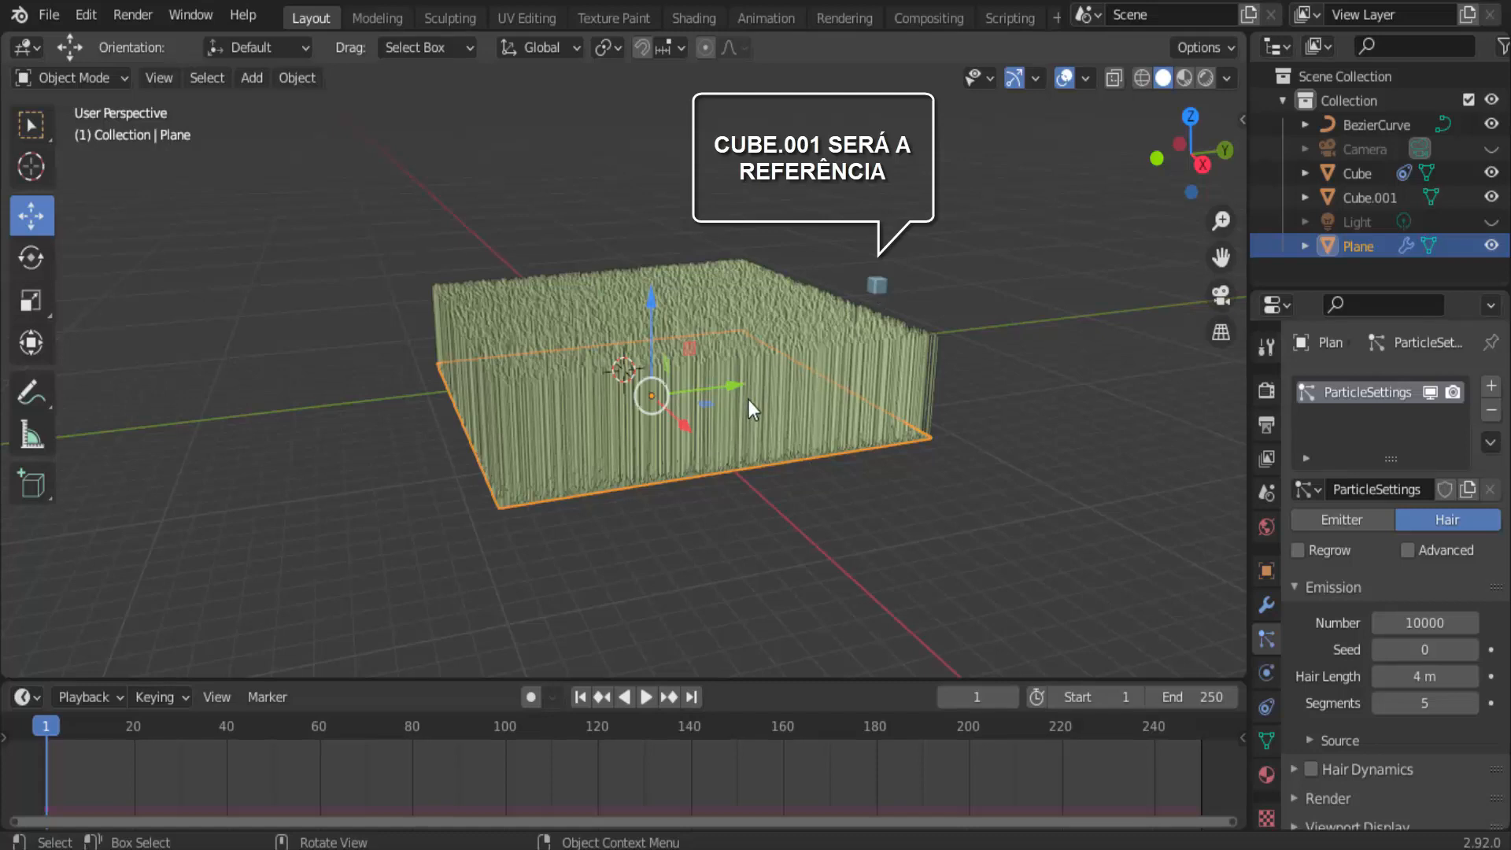
Render the plane's hair particles as Object, using the small cube Cube.001 as the instance object.
scroll(1325, 686, down, 6)
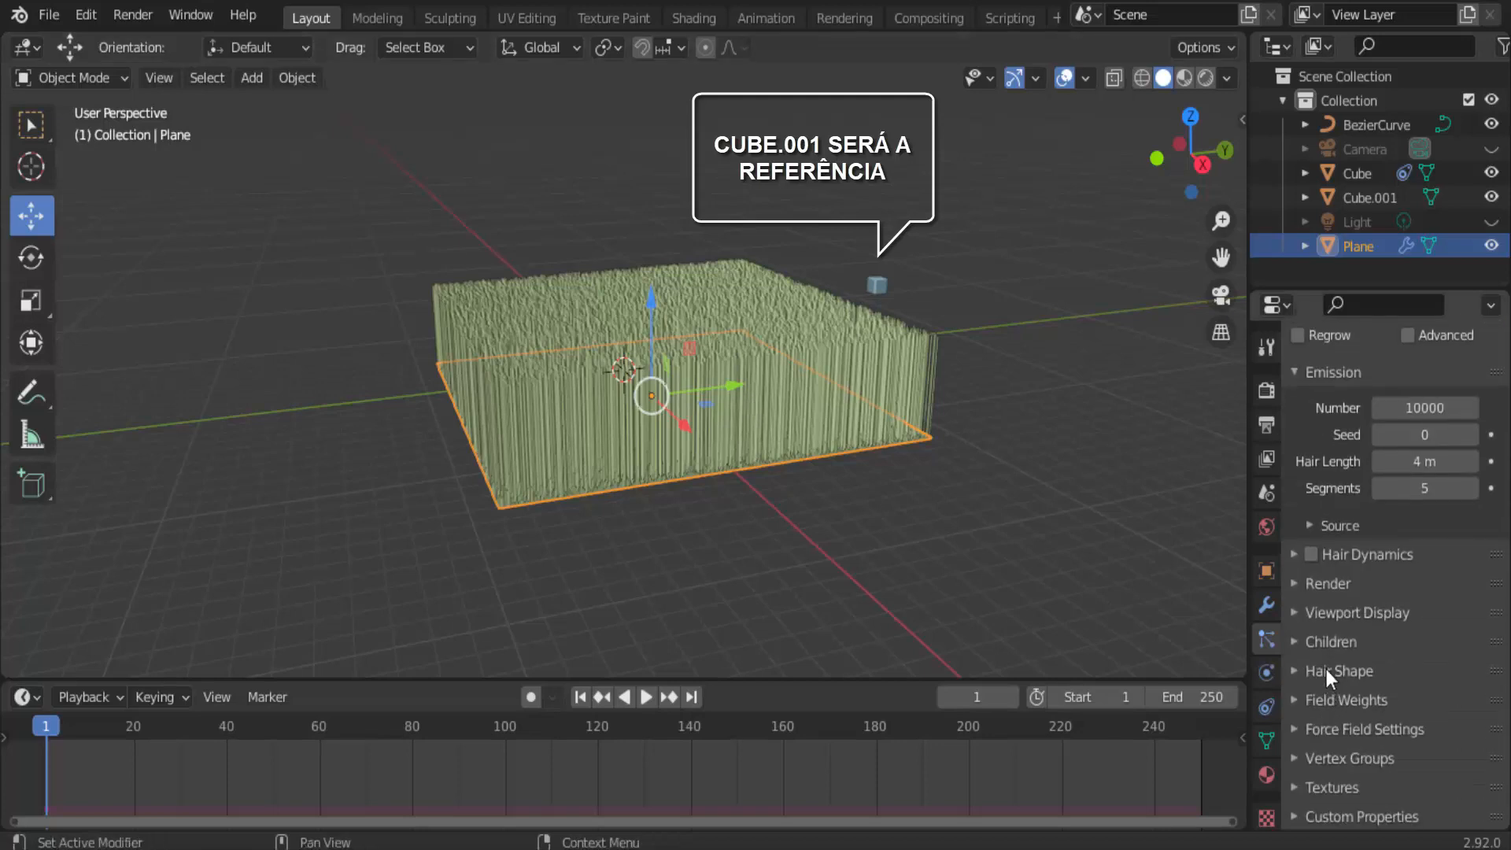
click(1295, 584)
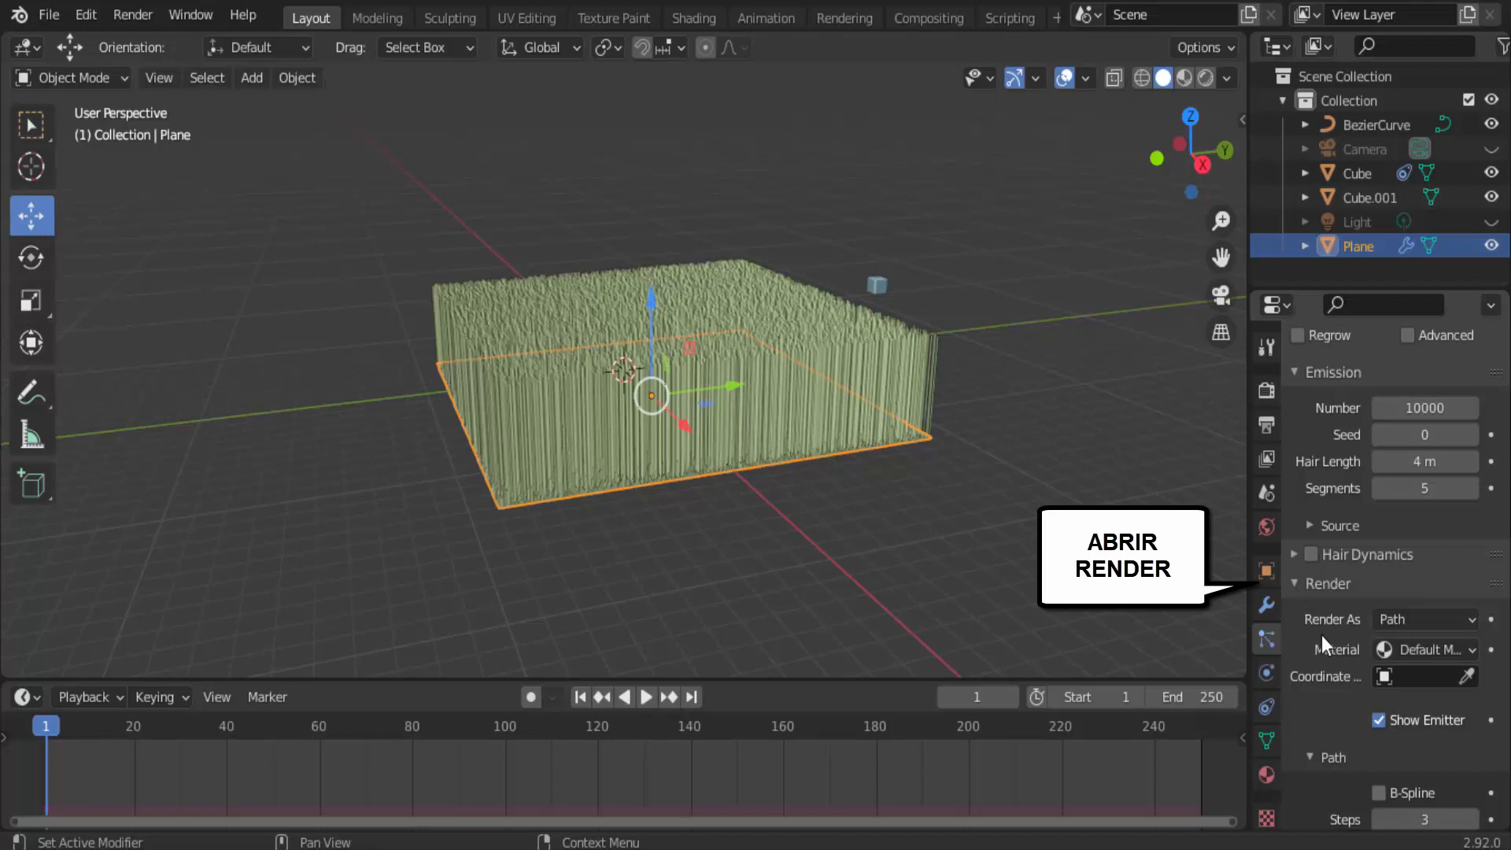
click(1429, 625)
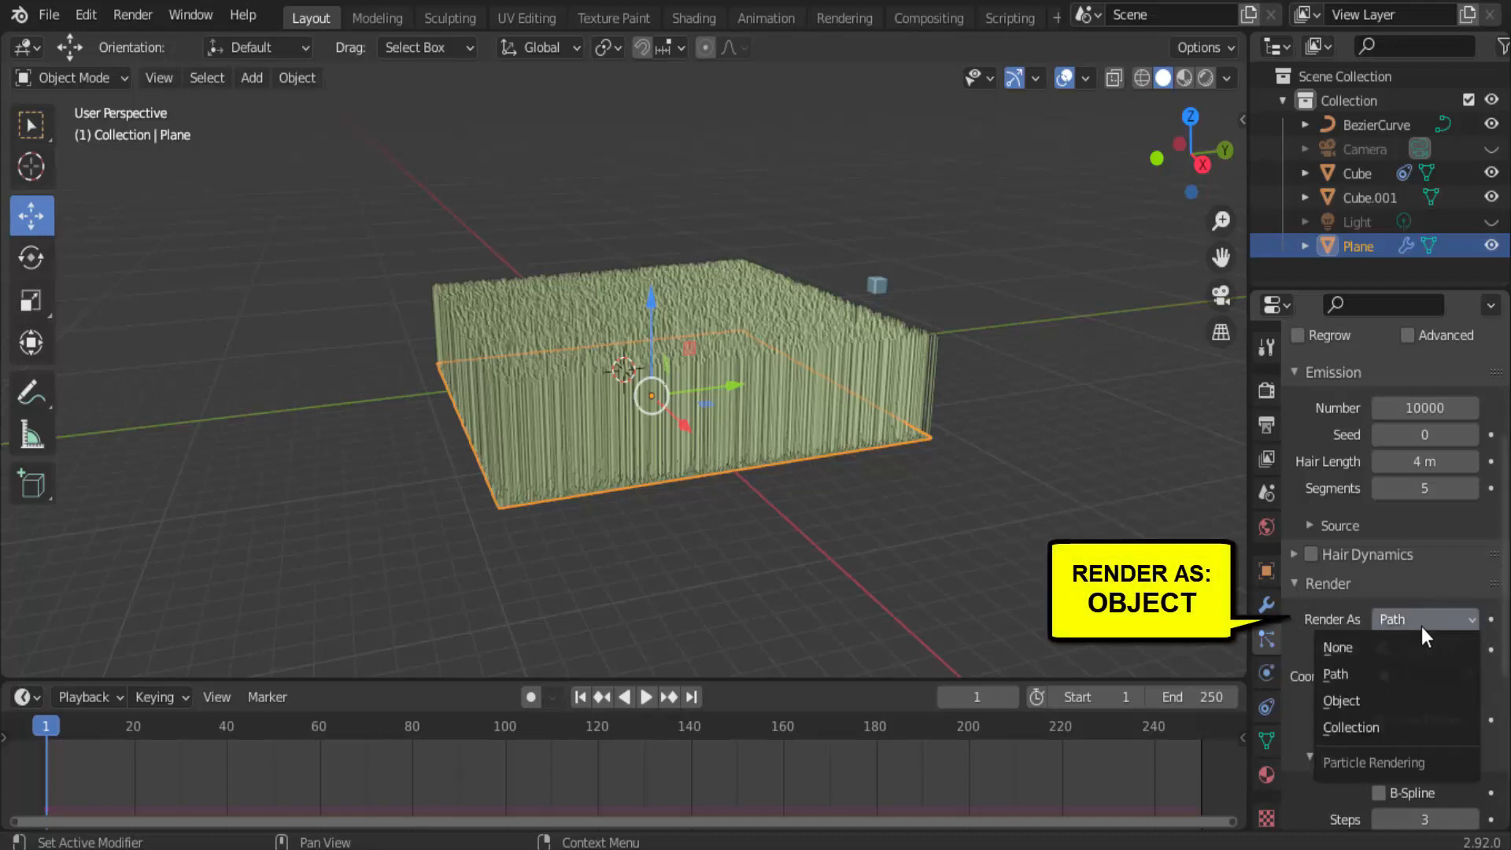
click(1352, 699)
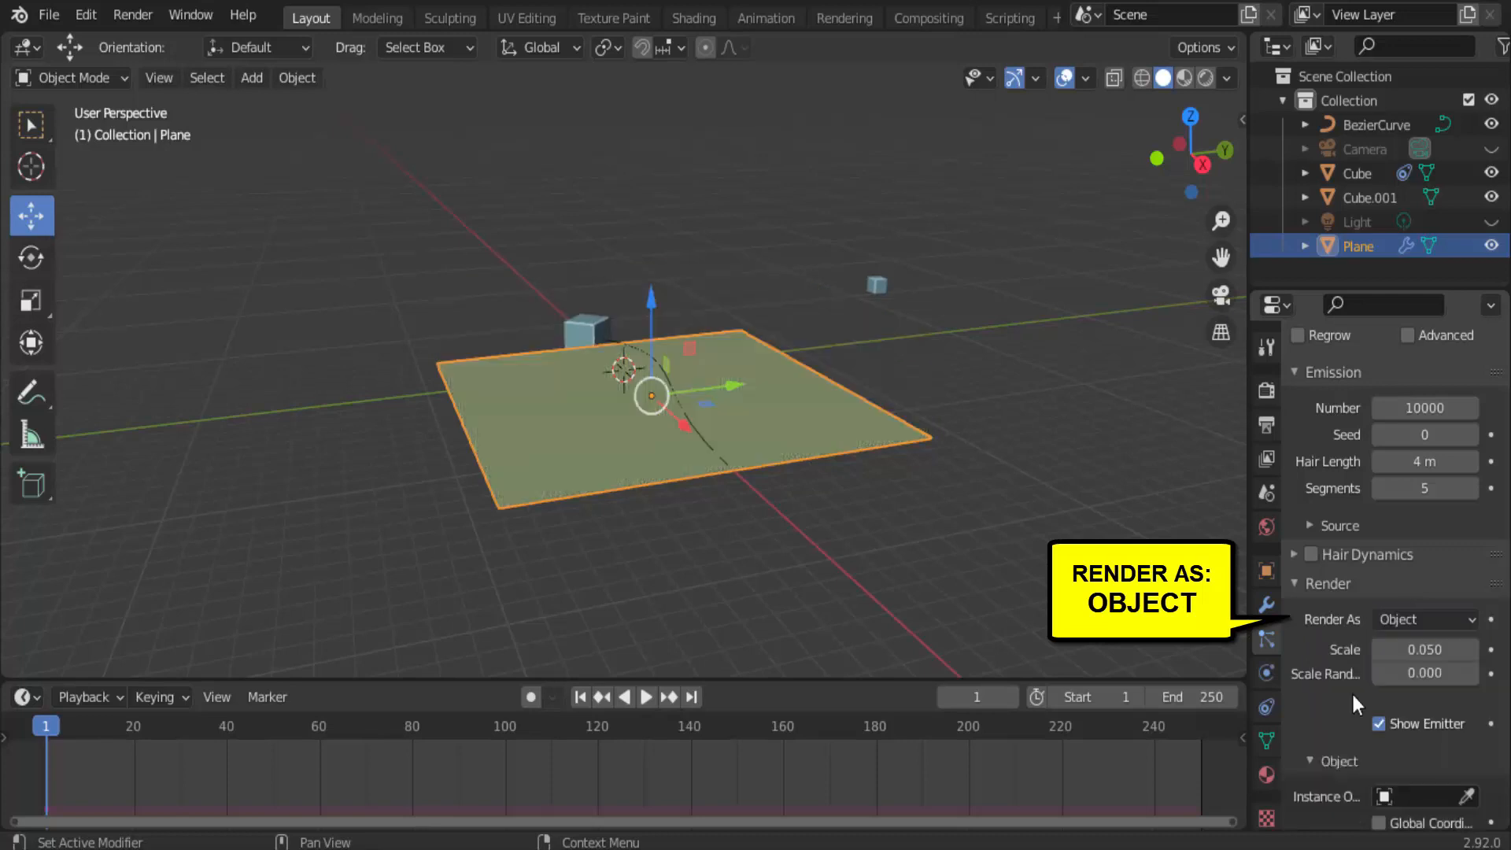
scroll(1308, 686, down, 5)
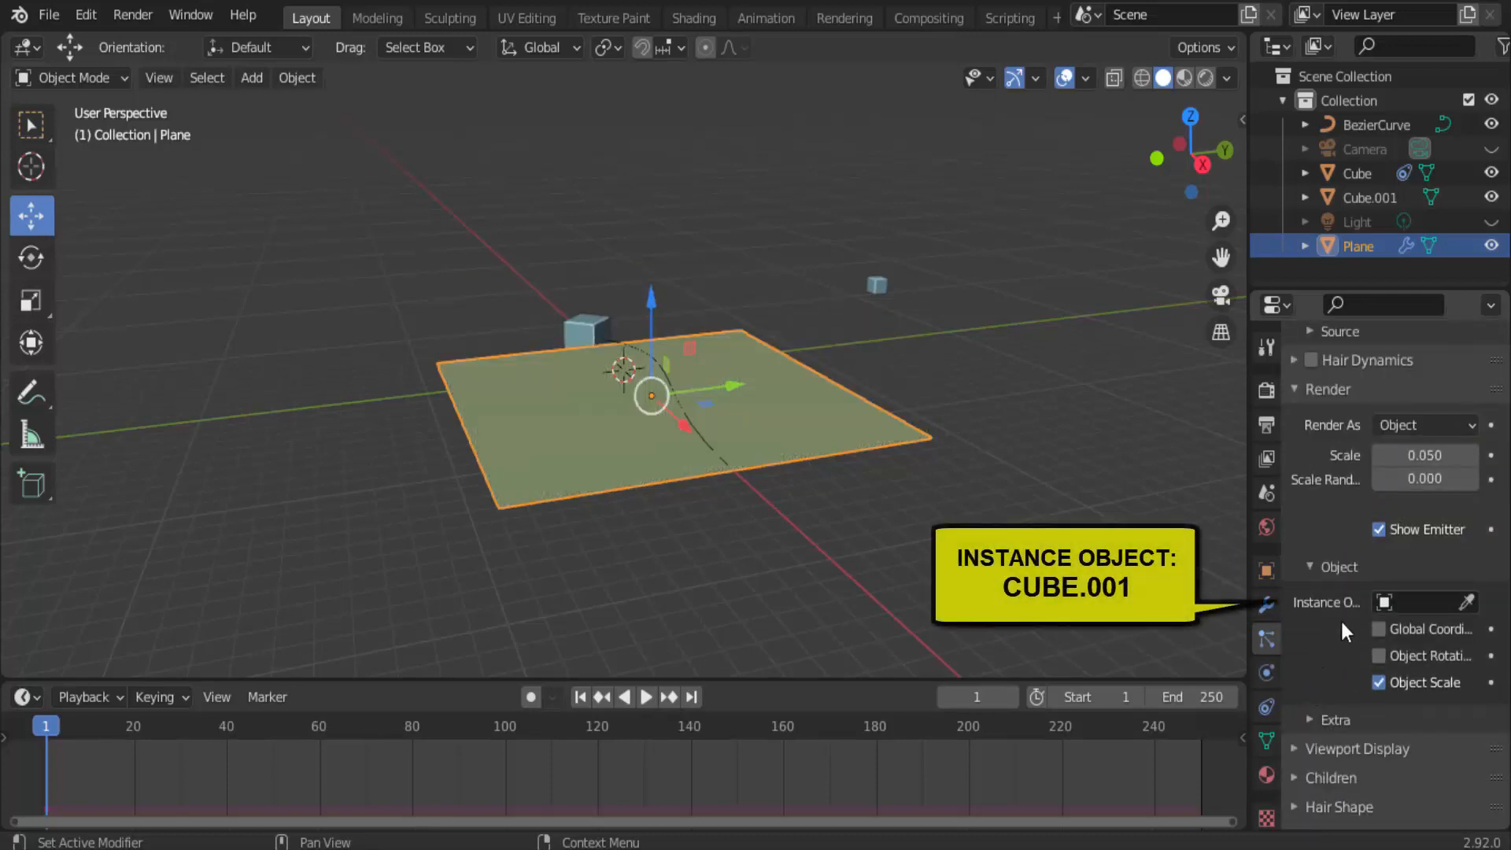
click(1466, 602)
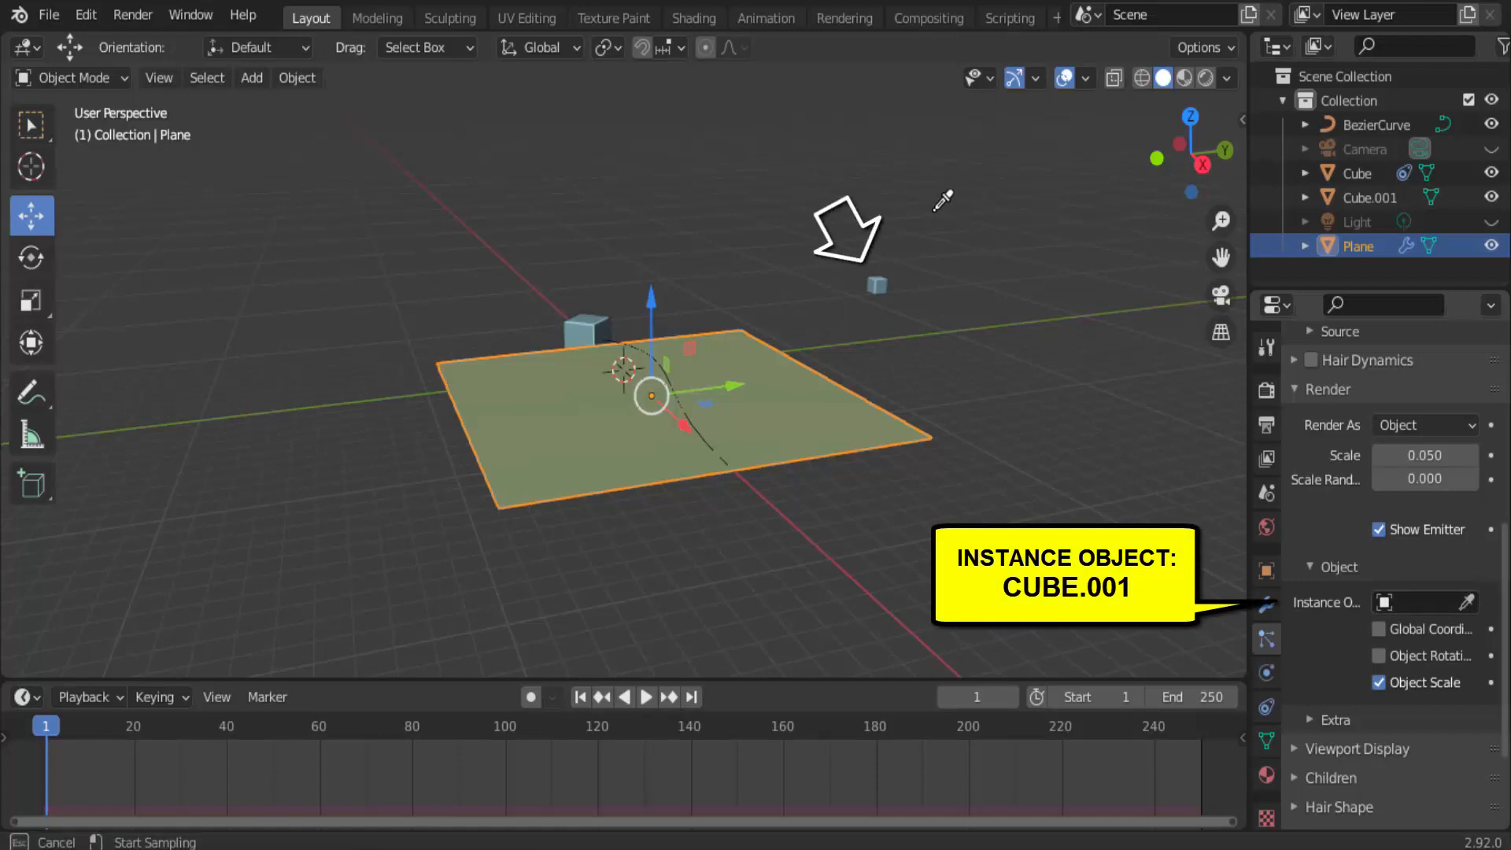
click(878, 277)
Set the particle render scale to 0.130 and the scale randomness to 0.908.
scroll(890, 472, up, 3)
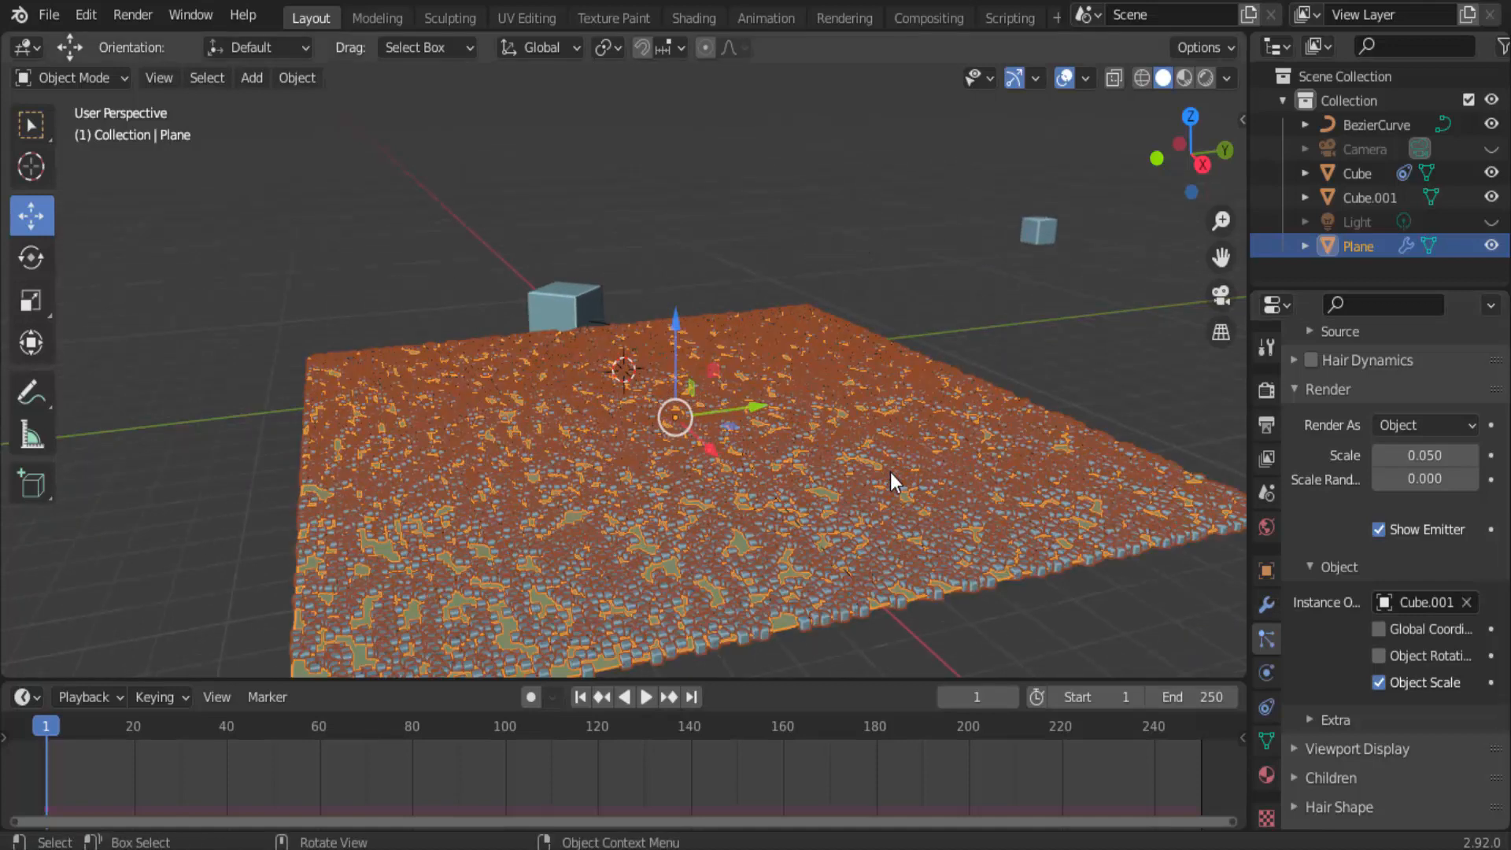
scroll(890, 472, down, 3)
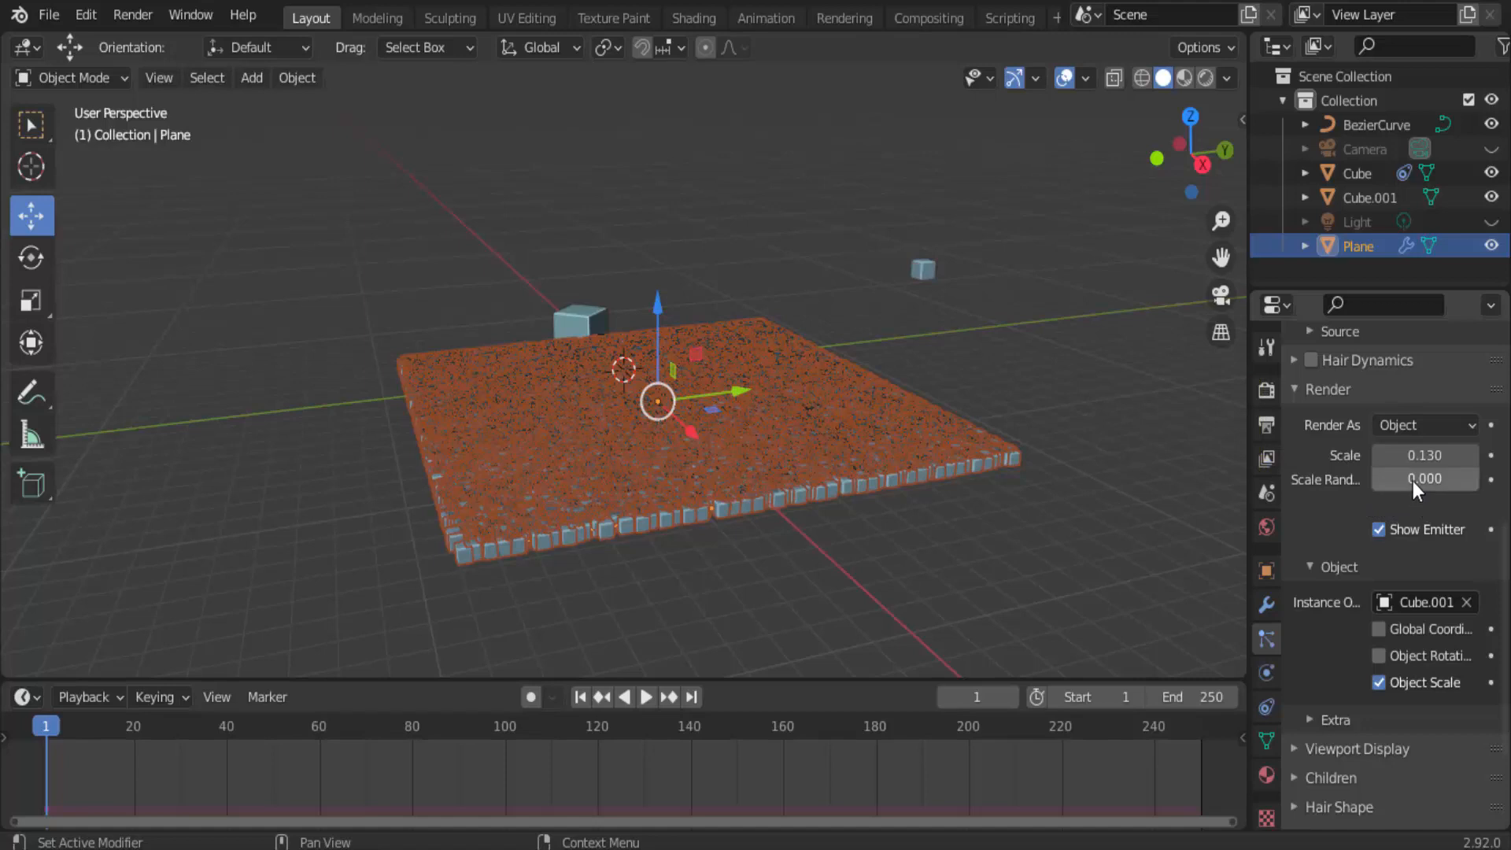
drag(1413, 480, 1485, 480)
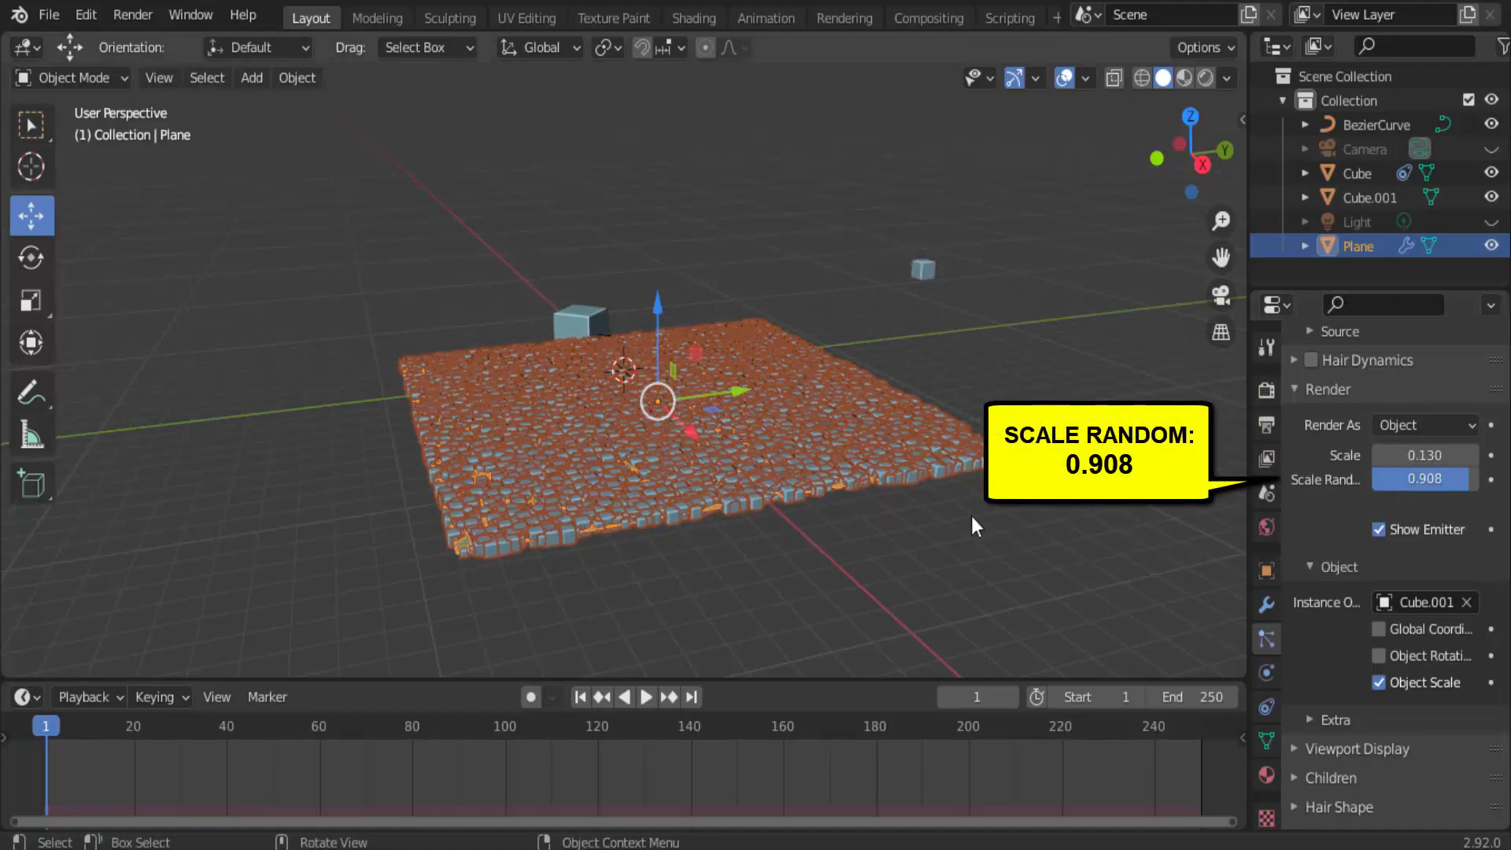
Set the particle render scale to 0.200 and the scale randomness to 1.000.
scroll(968, 510, up, 4)
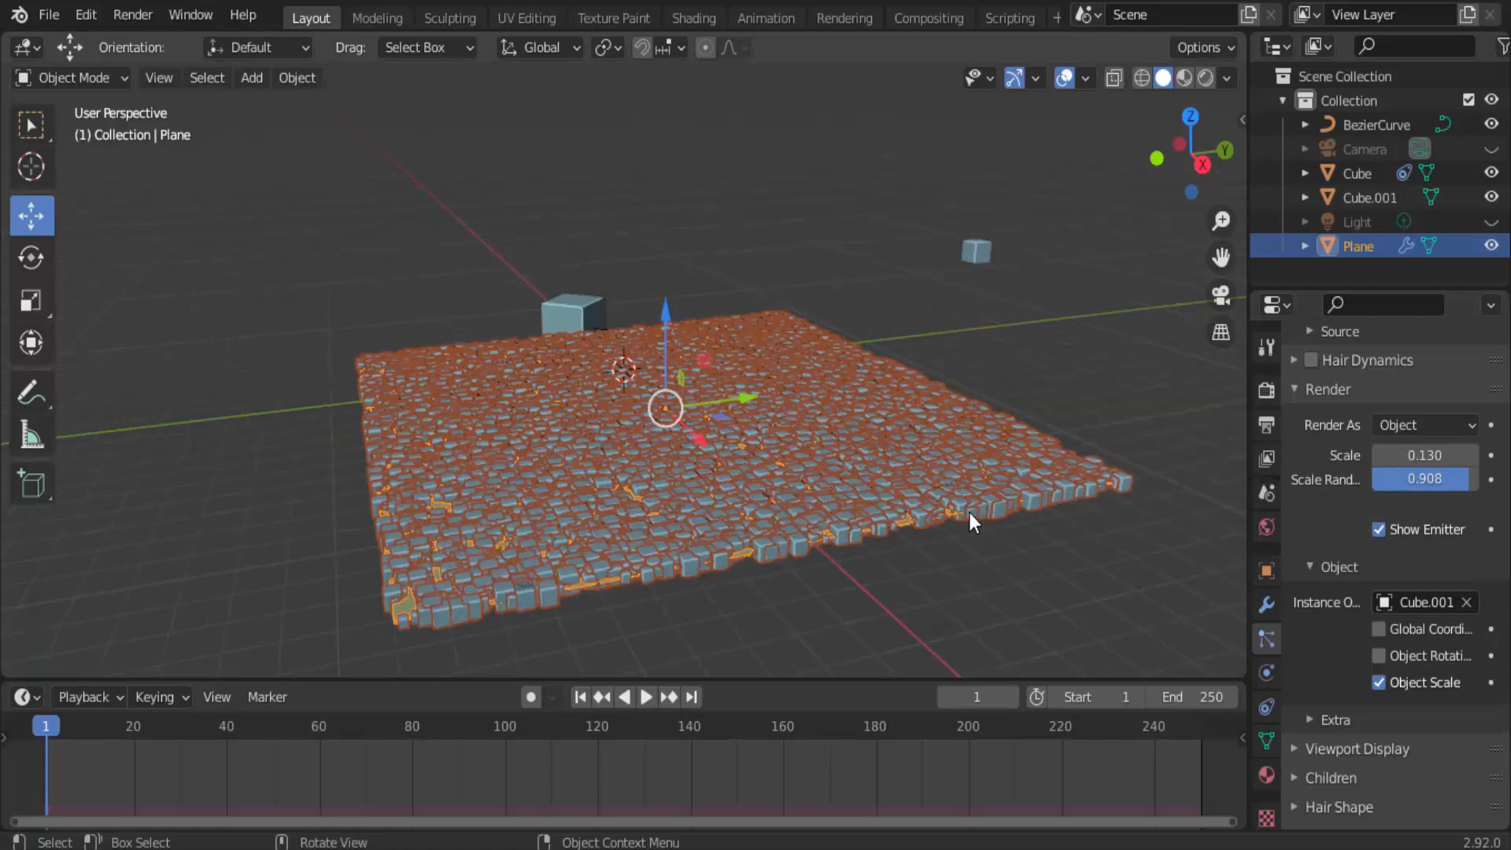
scroll(969, 513, down, 3)
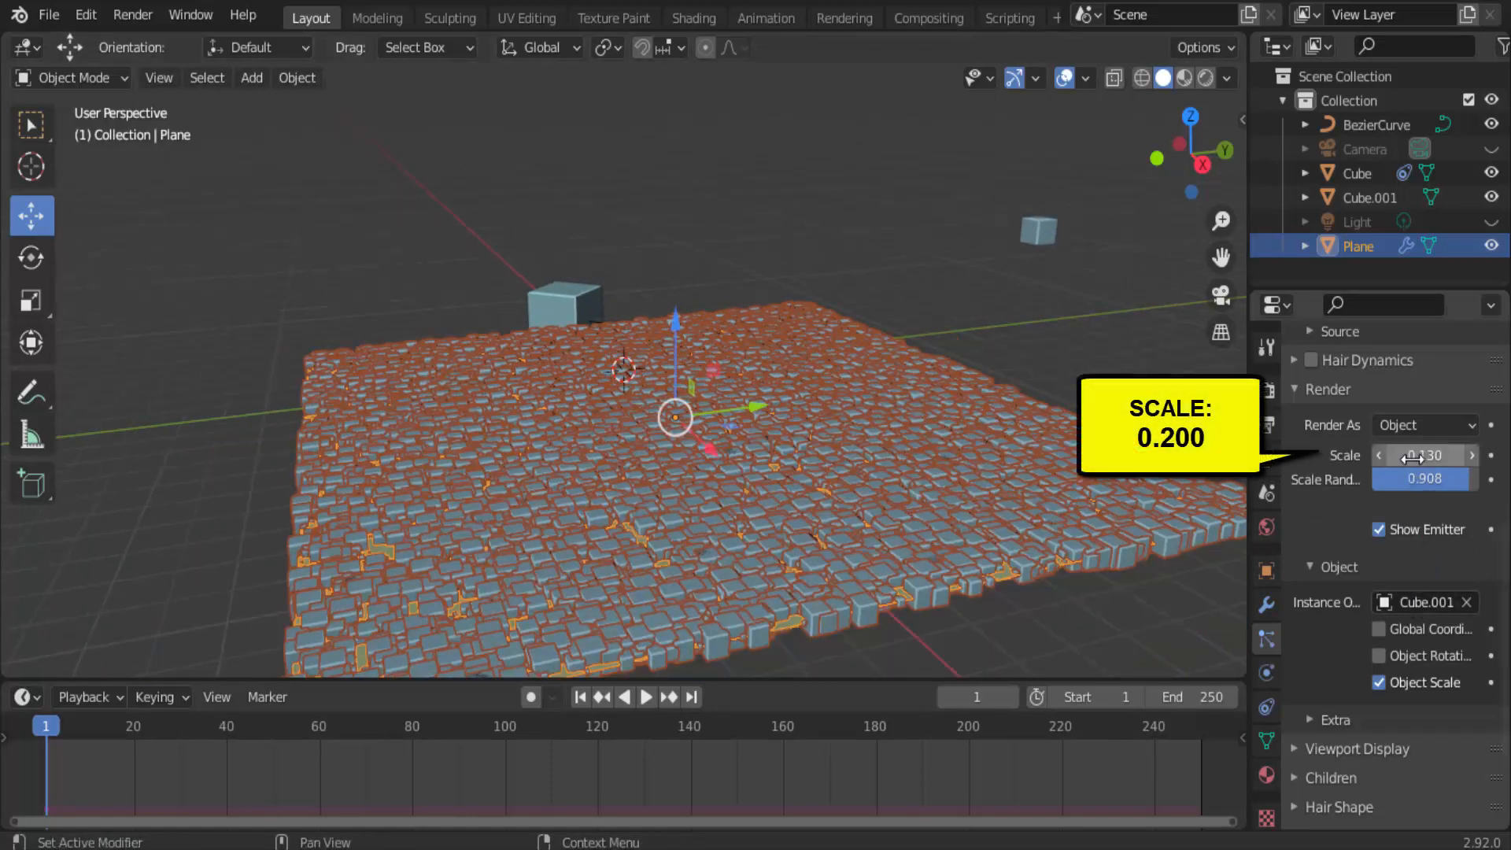
drag(1424, 455, 1452, 479)
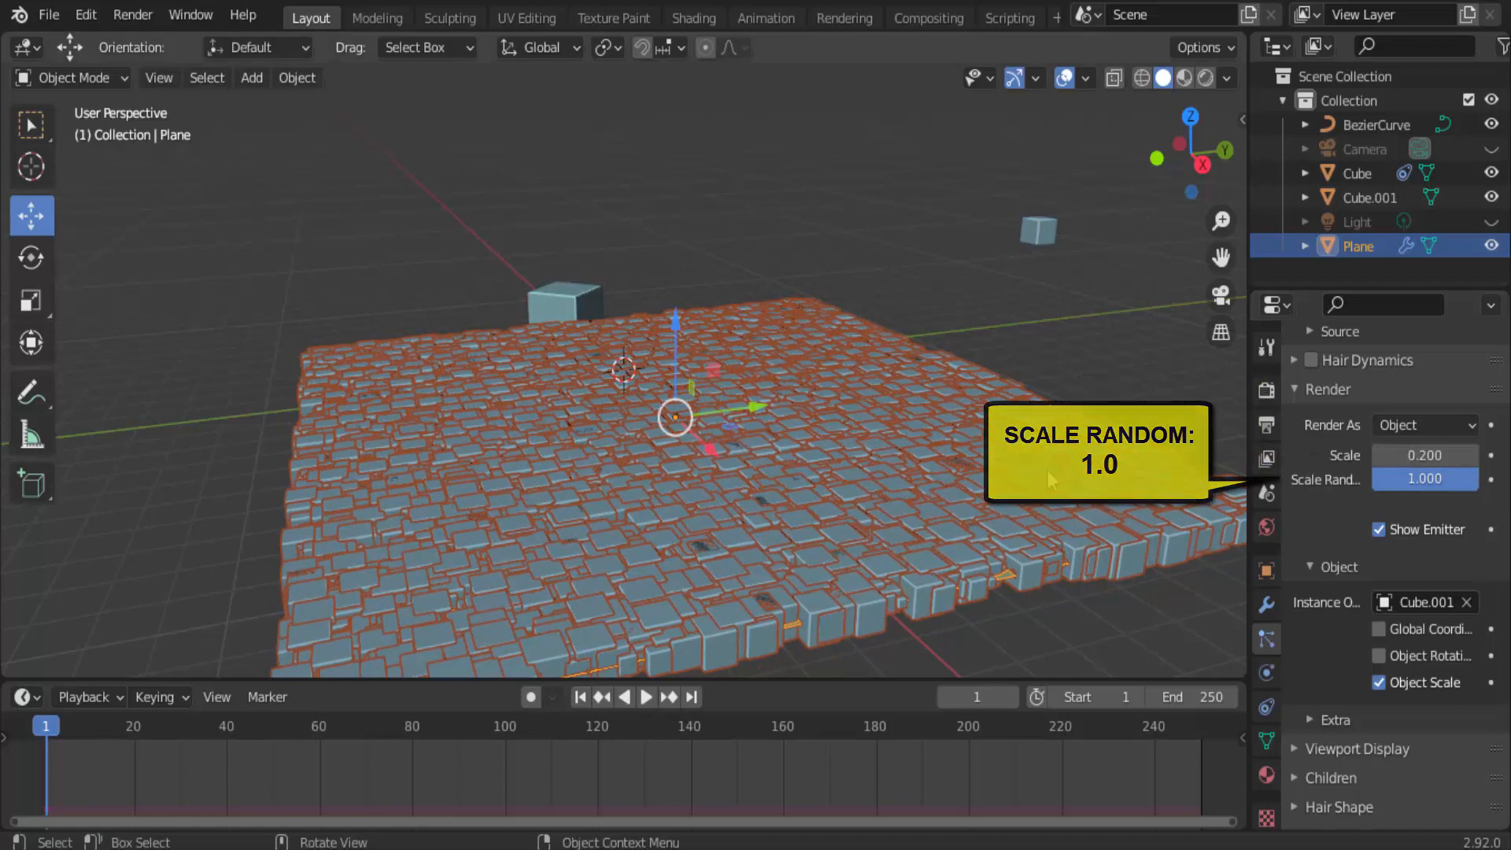
Play the animation to check how the large cube moves through the particle-covered plane, and stop playback.
scroll(1046, 470, down, 3)
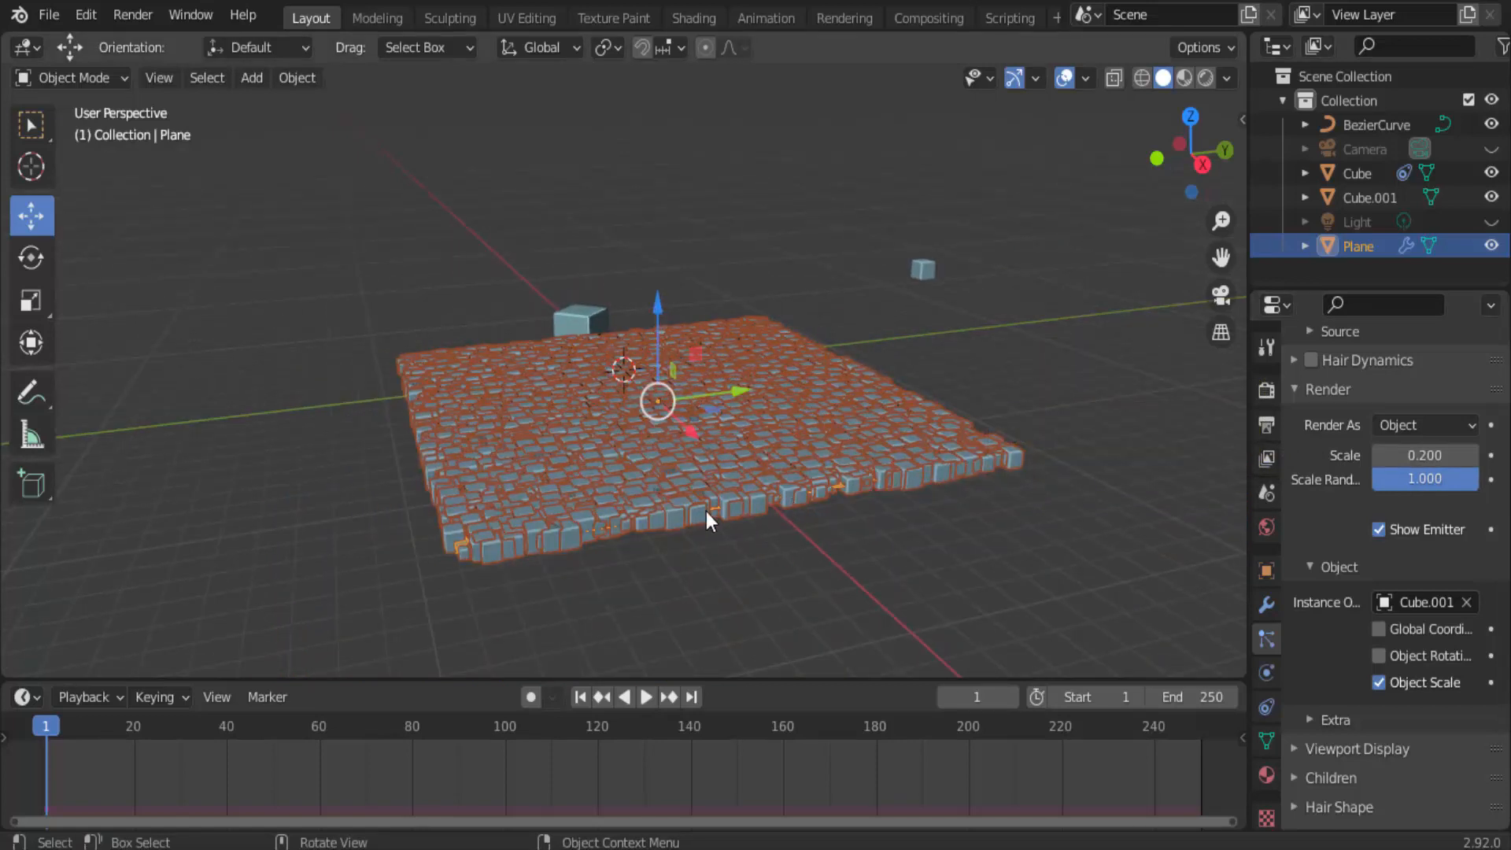
click(646, 697)
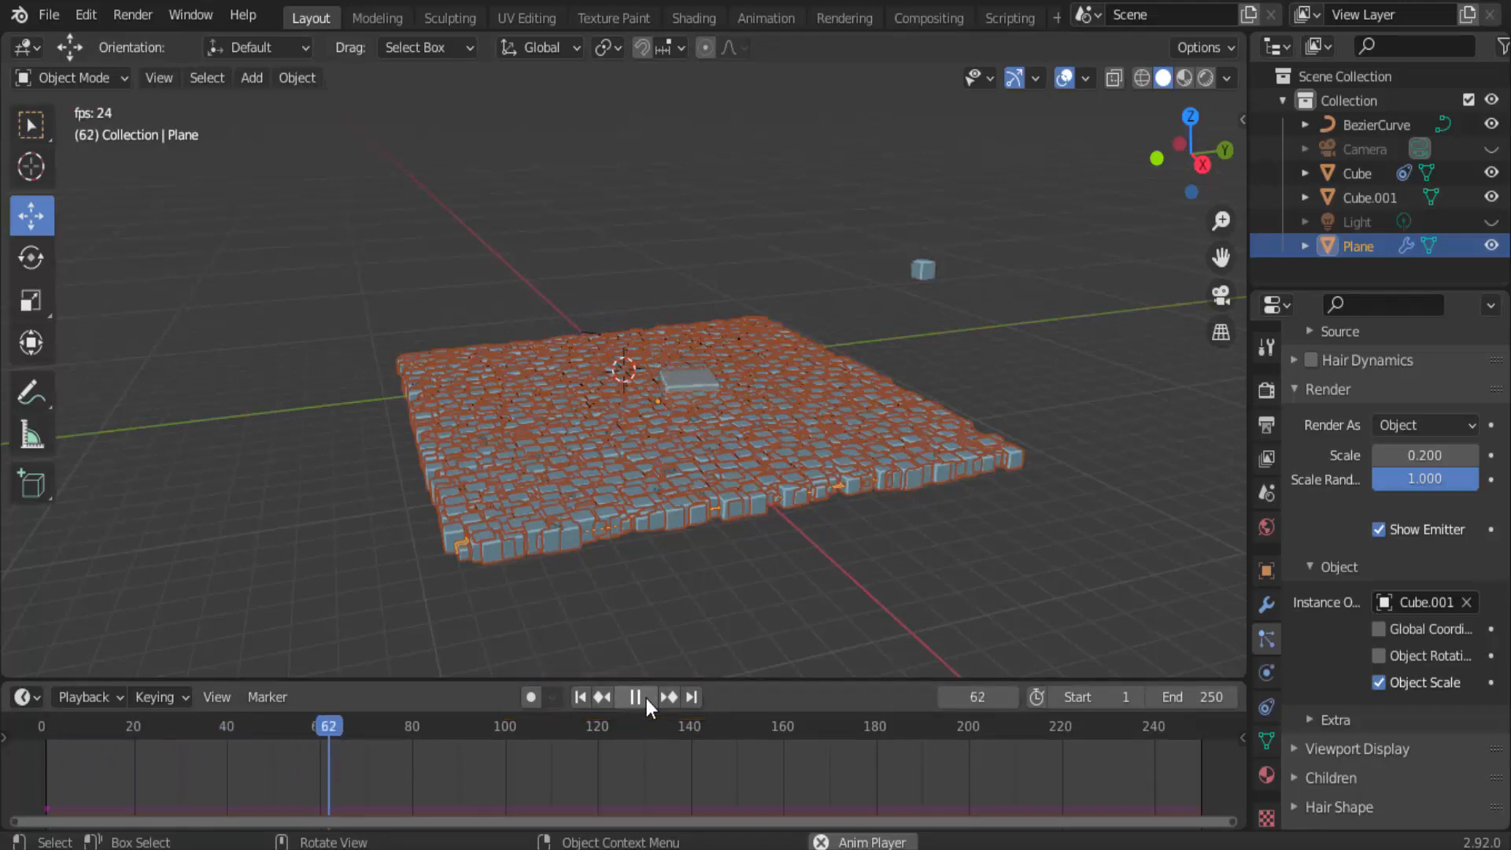
click(645, 697)
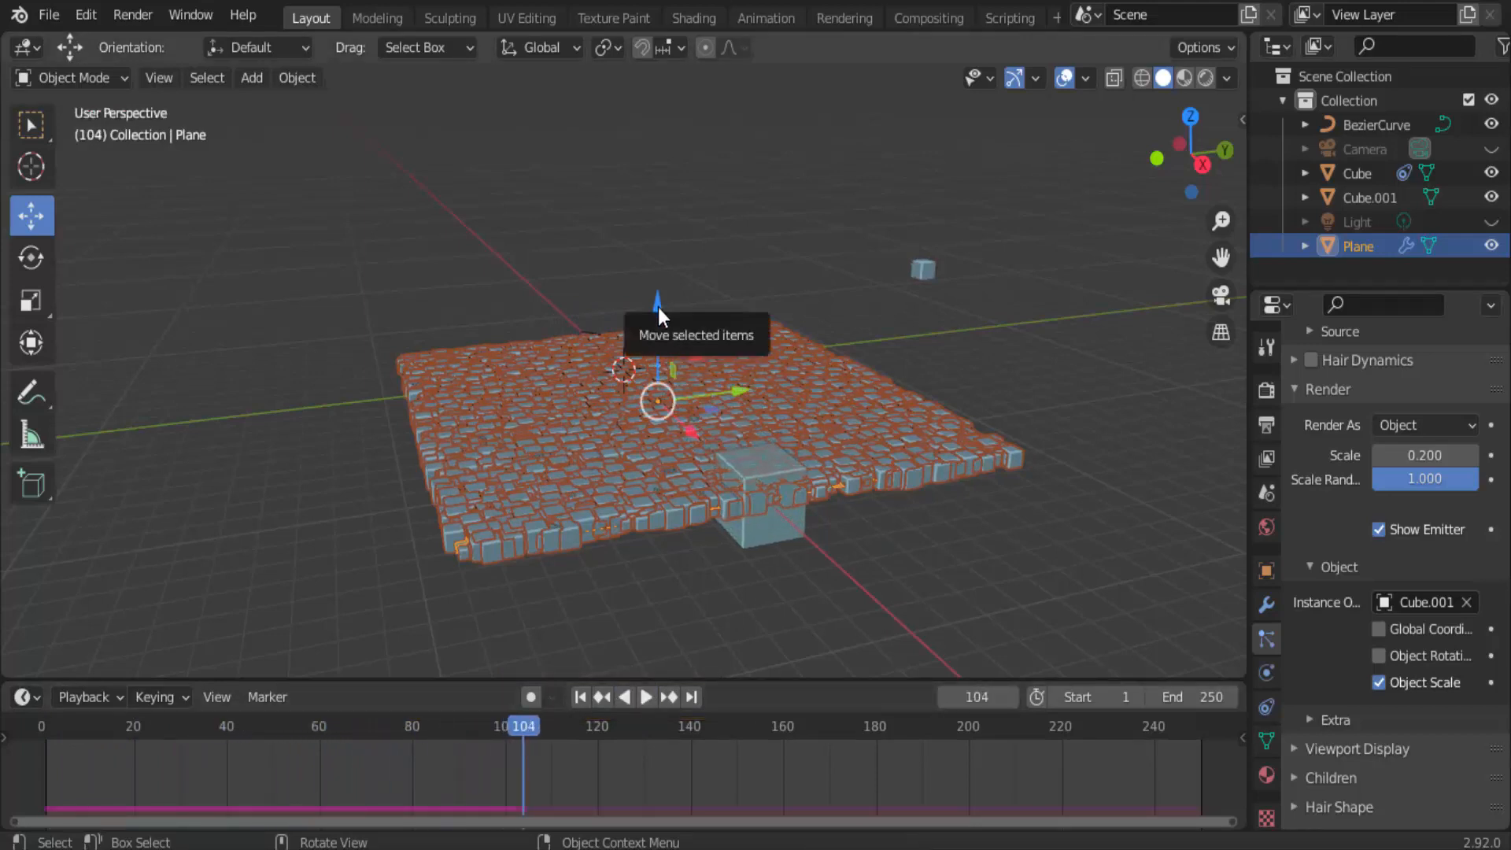
Lower the particle-covered plane slightly along Z, replay the animation from frame 1 to check the cube's pass, and return to the start.
drag(657, 308, 657, 324)
click(580, 698)
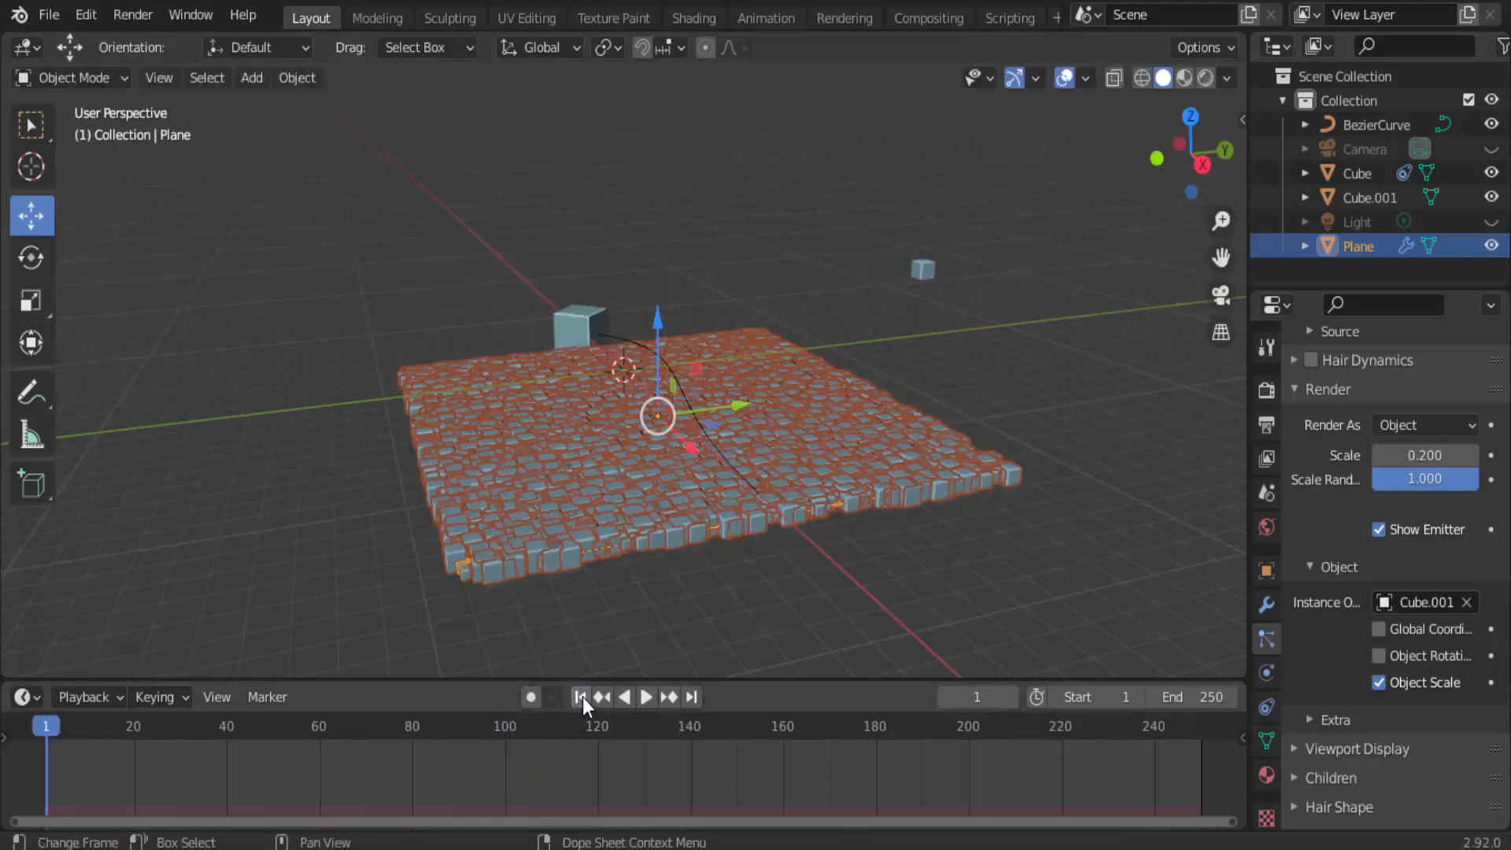
click(647, 696)
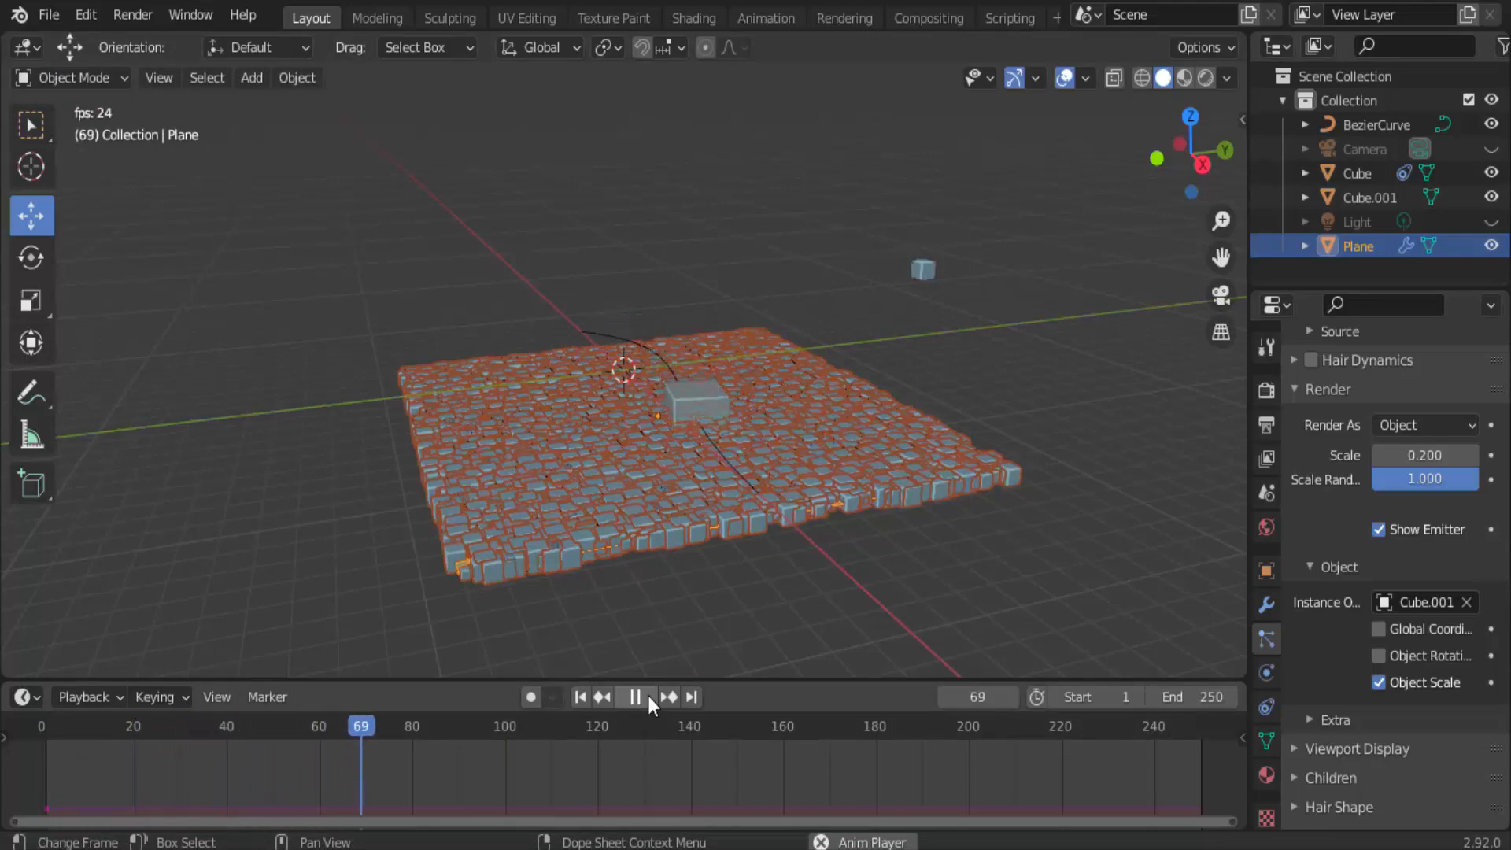
click(648, 696)
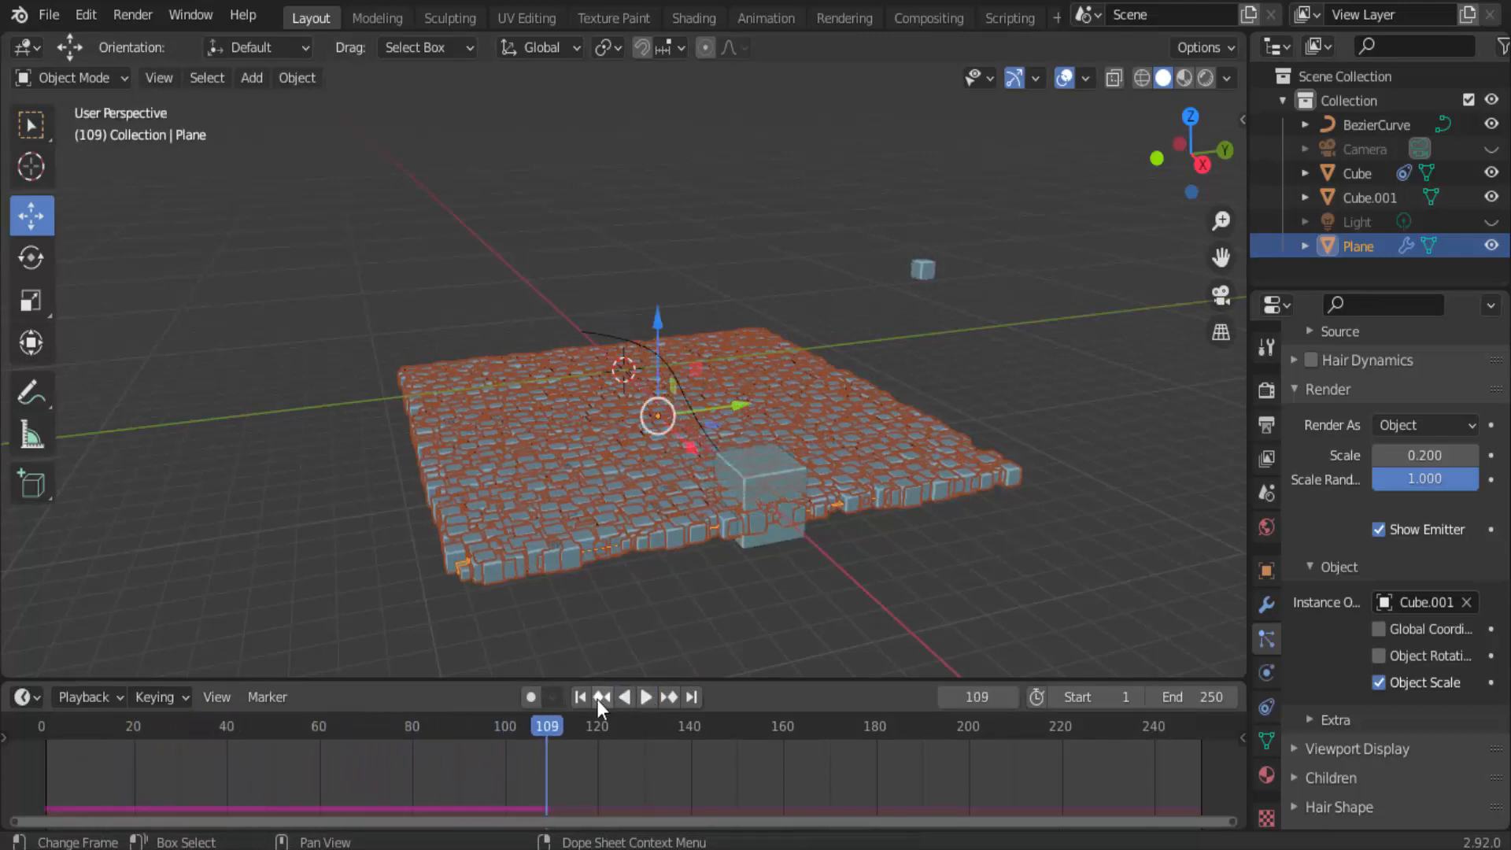
click(580, 697)
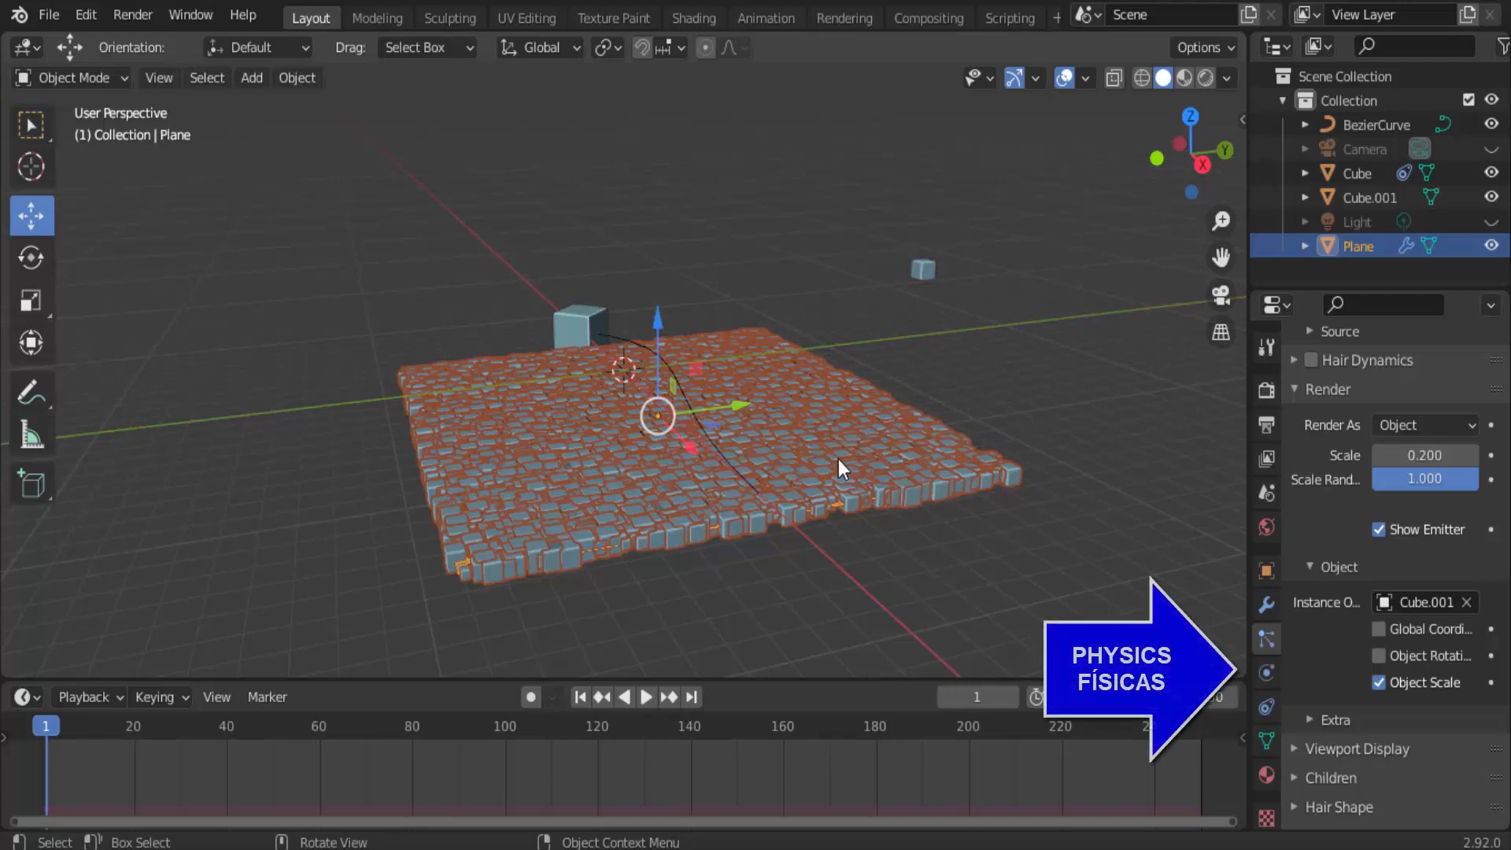
Set the surface type of the plane's Dynamic Paint canvas to Weight.
click(1269, 673)
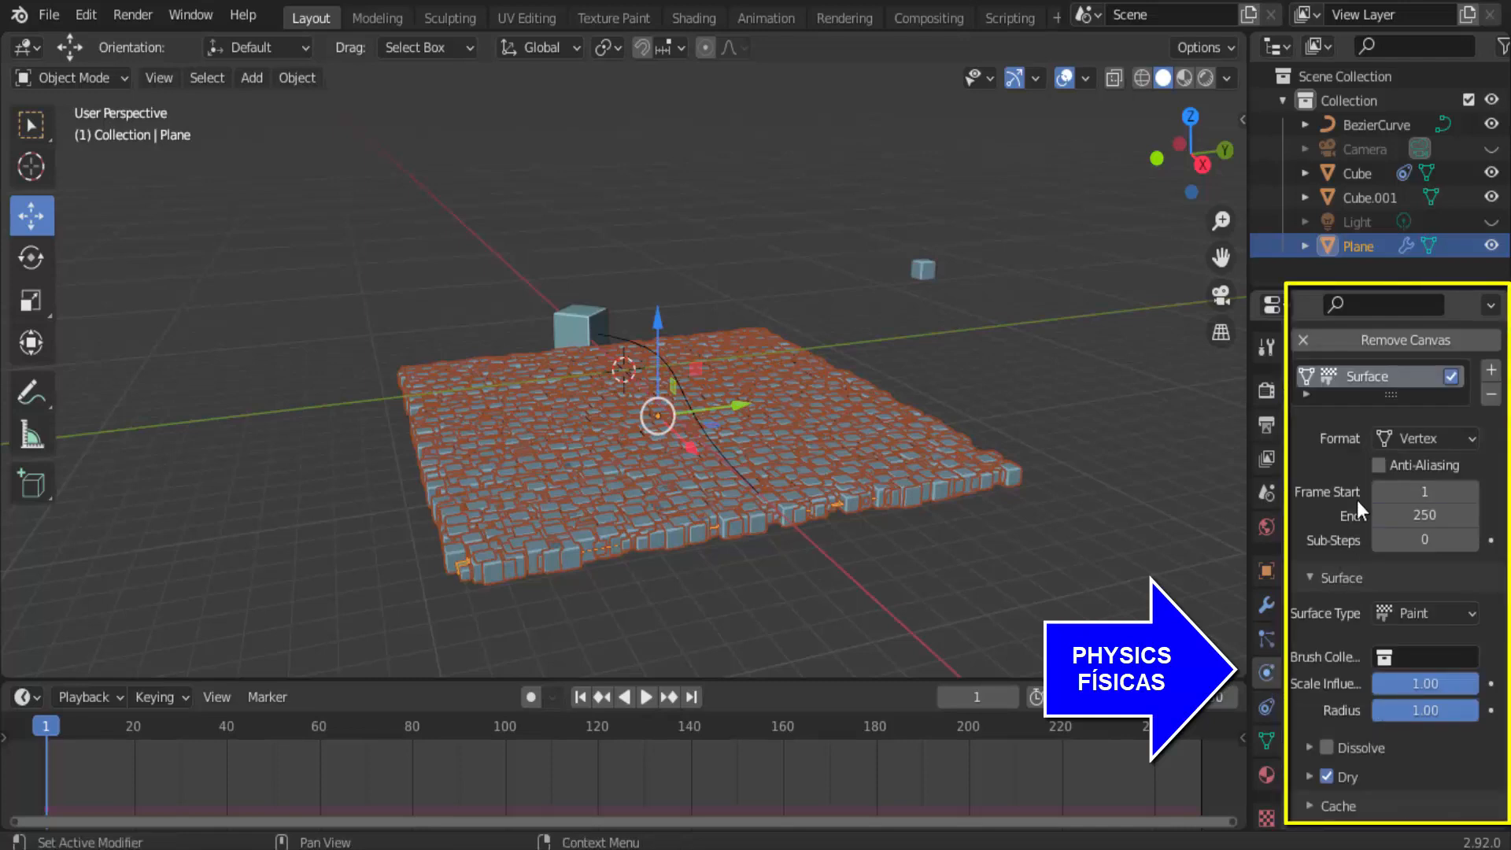
scroll(1353, 499, up, 5)
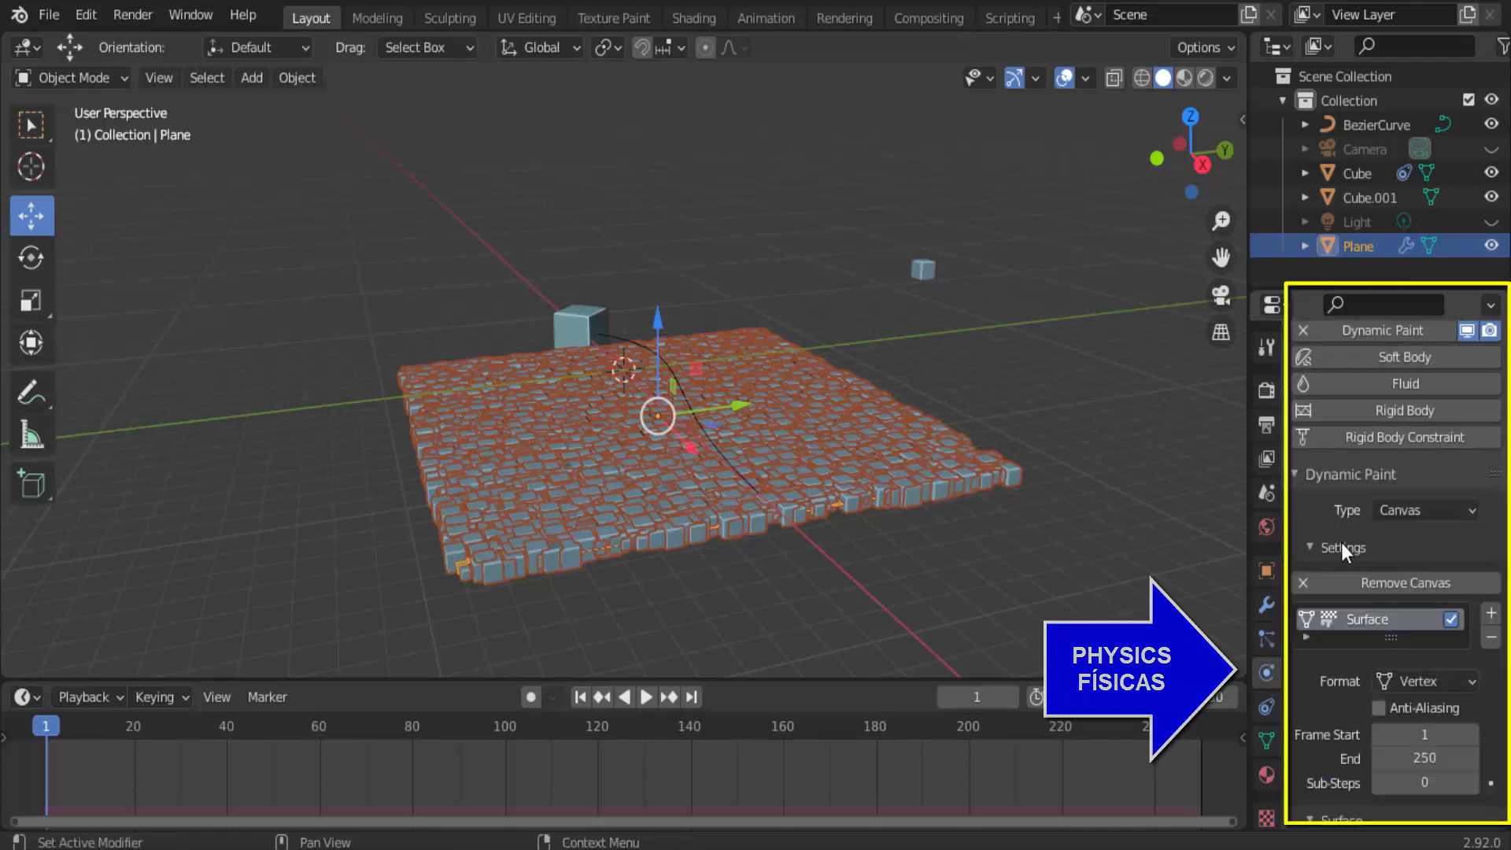
scroll(1308, 678, down, 5)
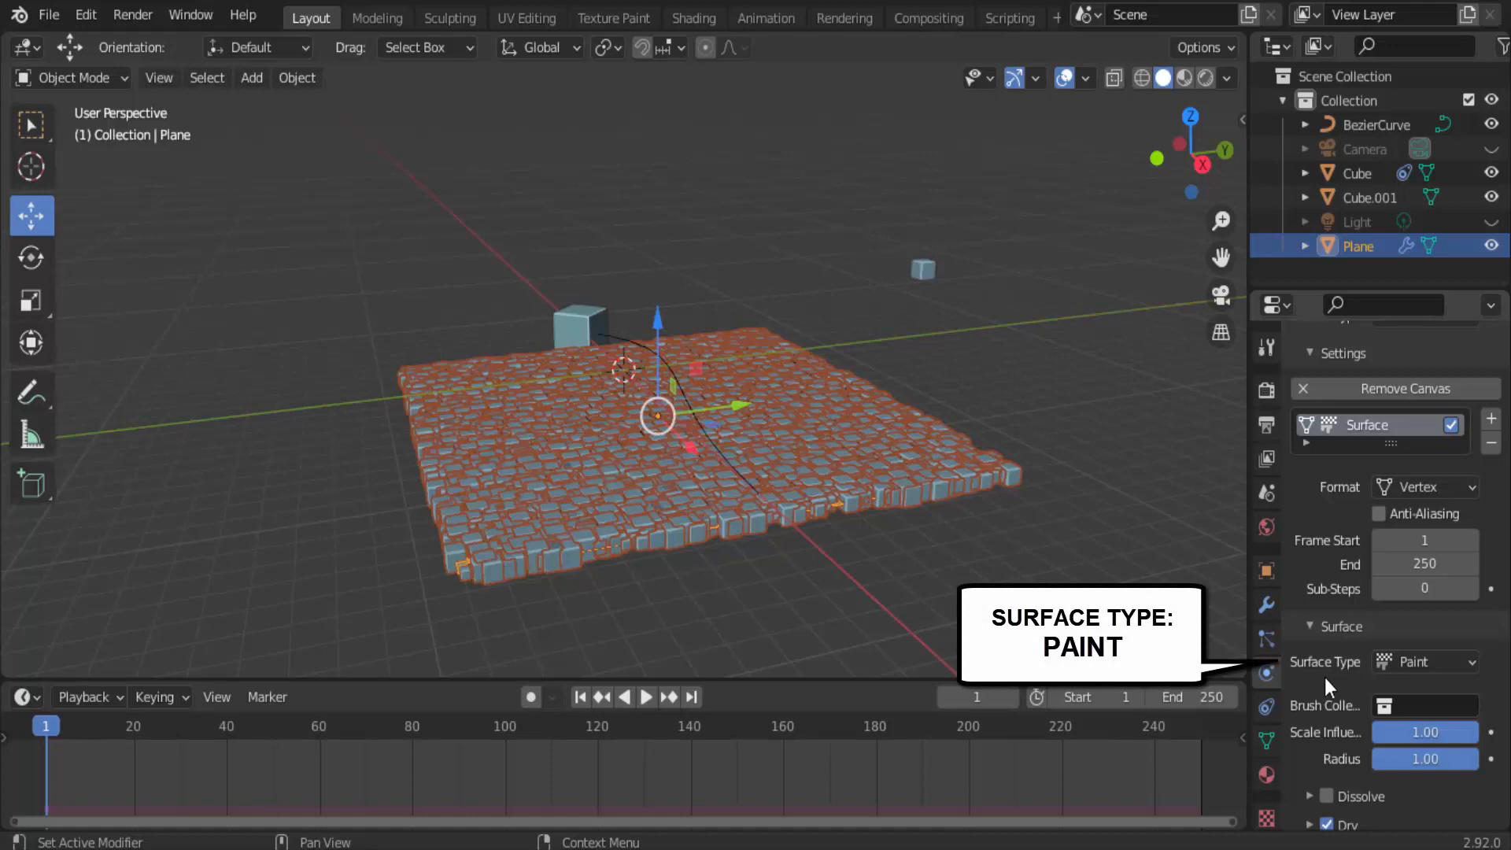
click(1448, 661)
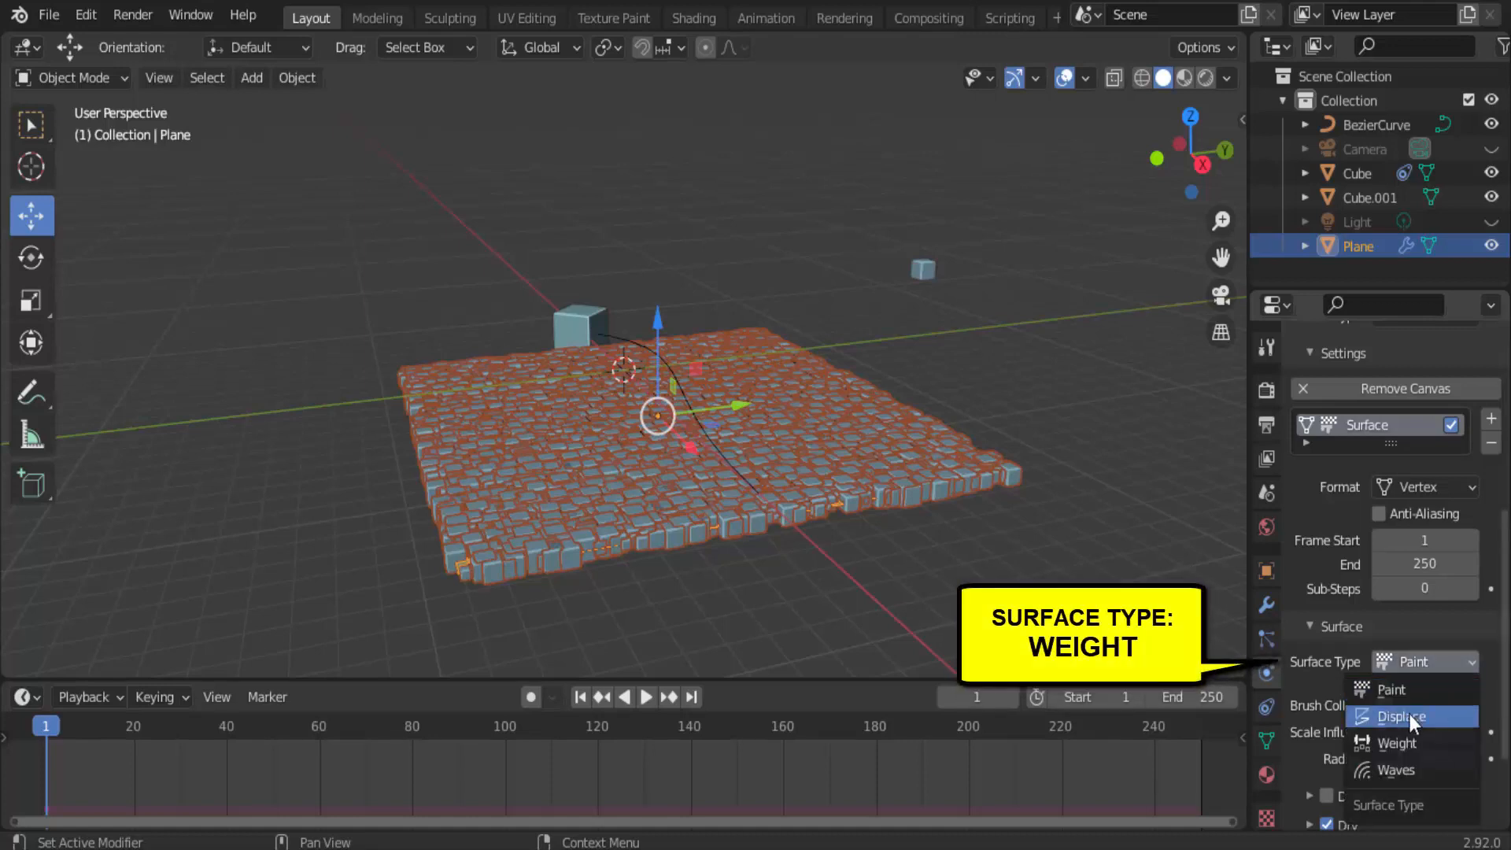
click(1399, 740)
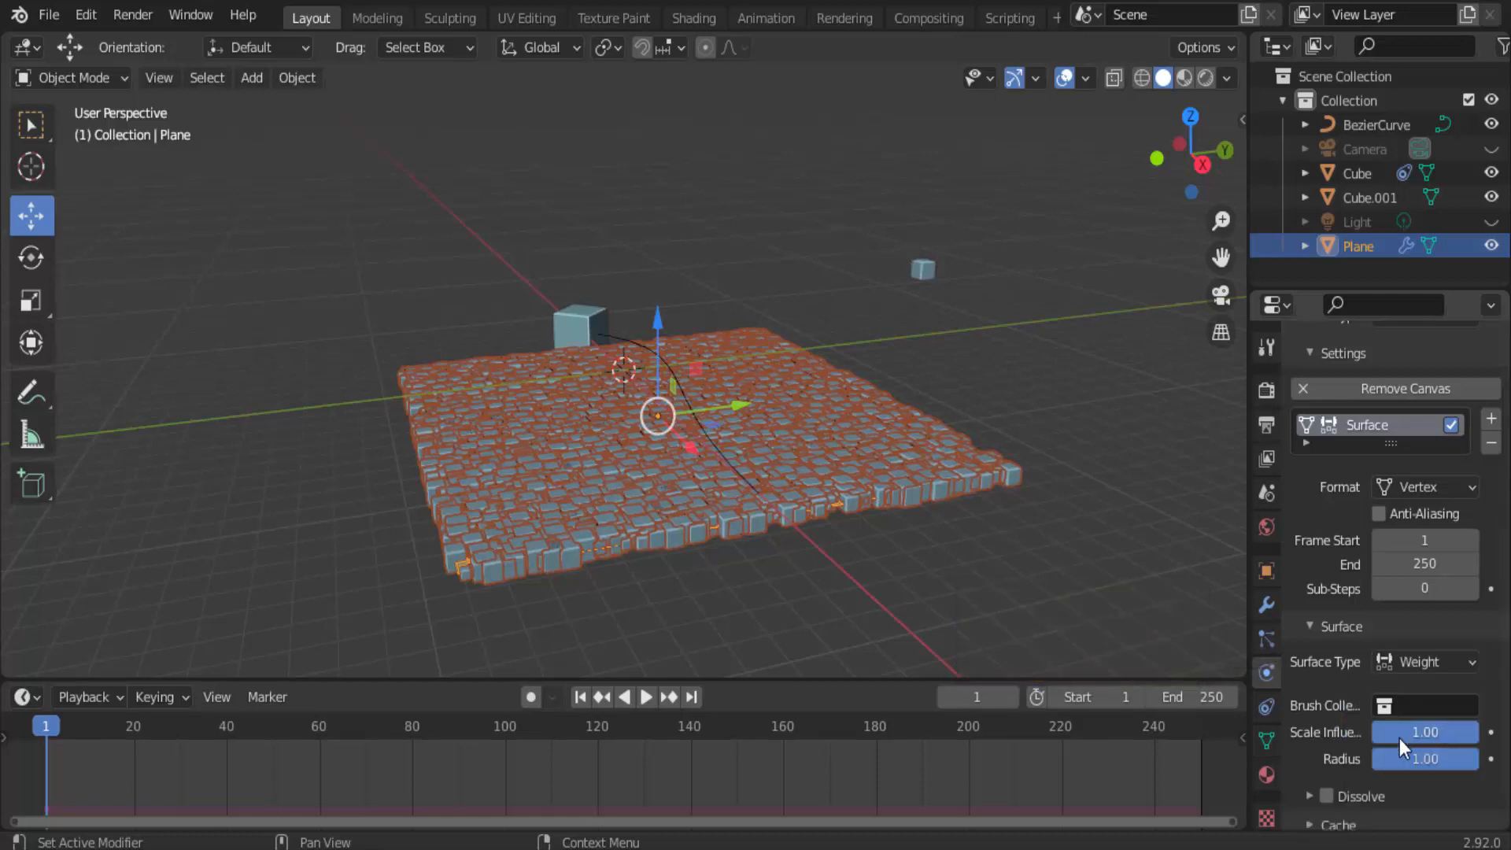
Create the output vertex group for the plane's weight surface.
scroll(1300, 720, down, 1)
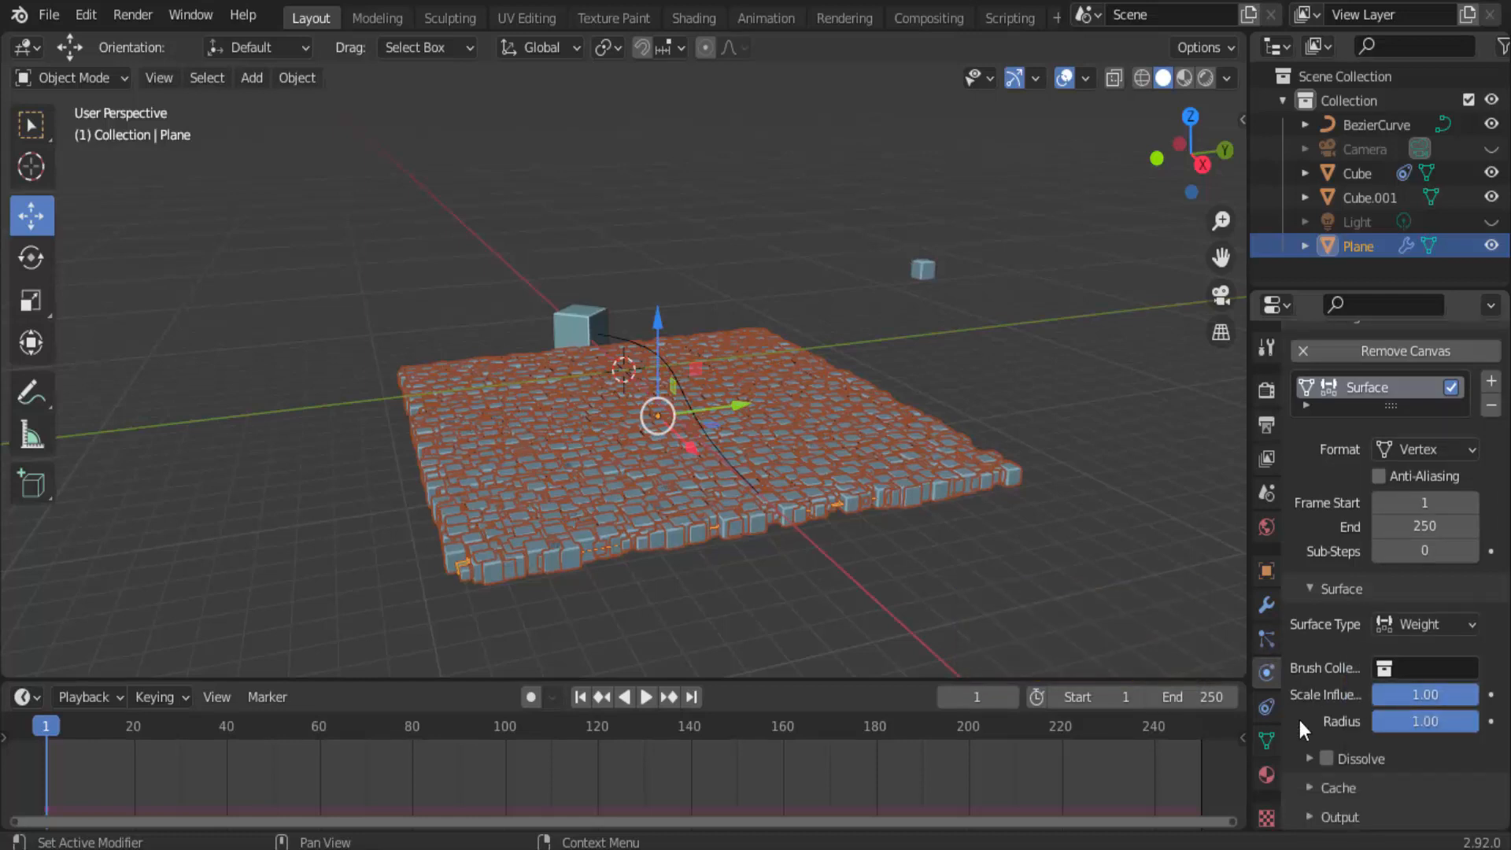
click(1316, 817)
scroll(1326, 790, down, 1)
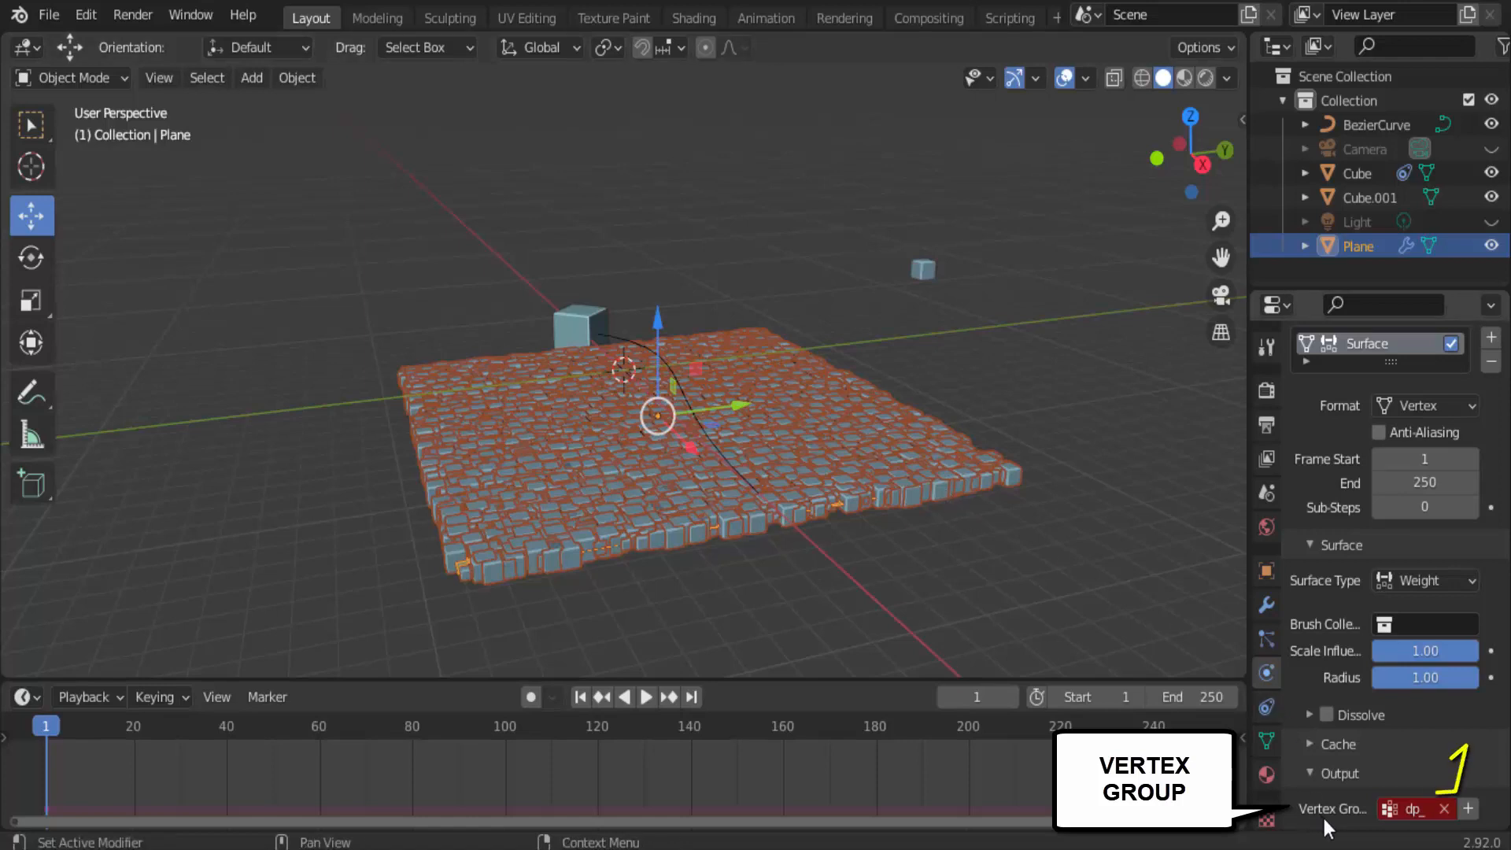
click(1468, 809)
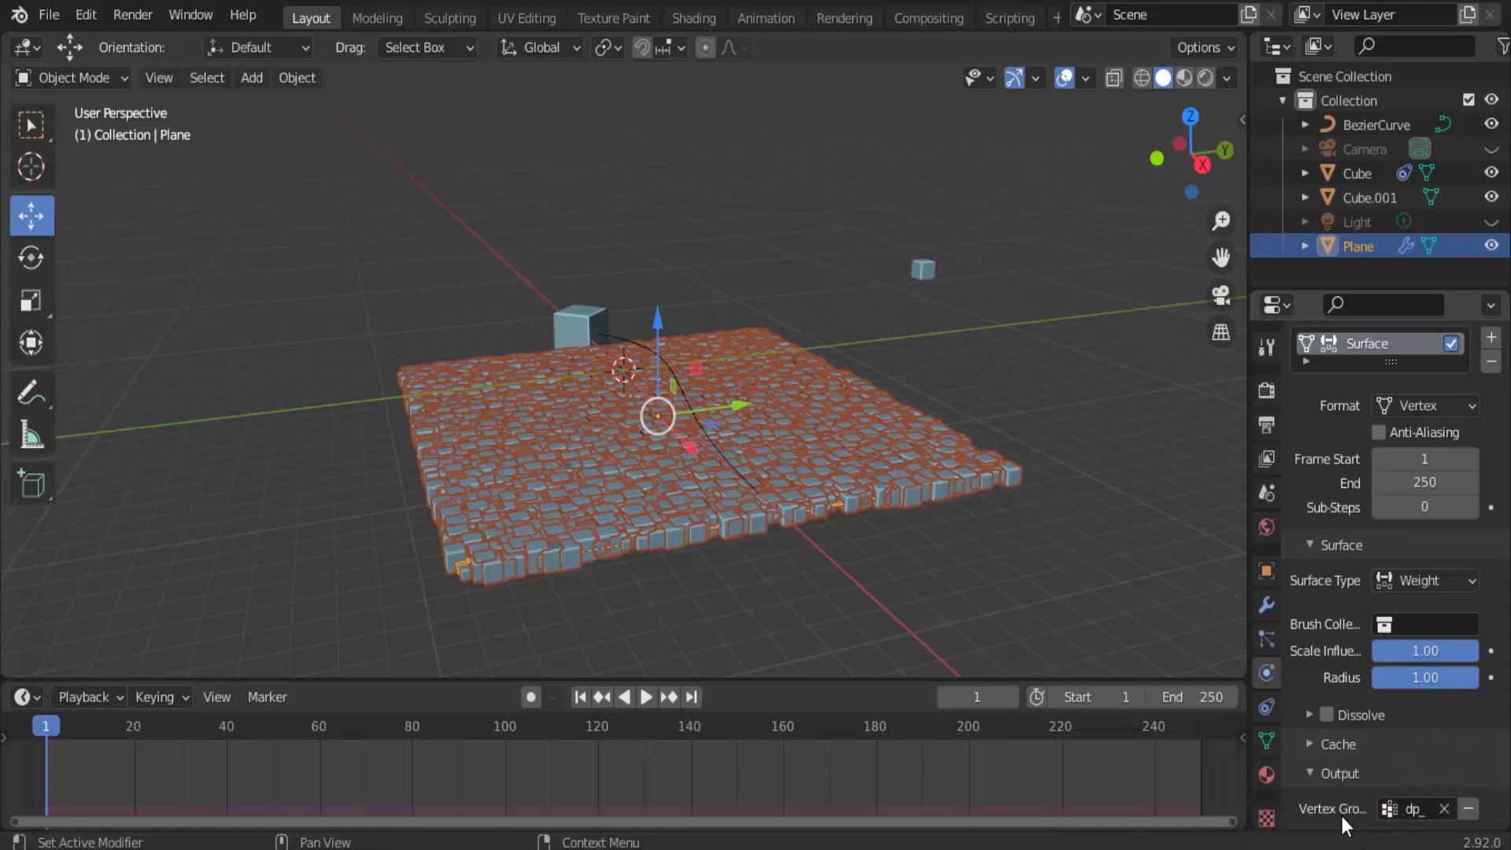
Assign dp_weight as the Length vertex group of the plane's hair particles, and enable Dissolve on its Dynamic Paint surface.
click(1264, 639)
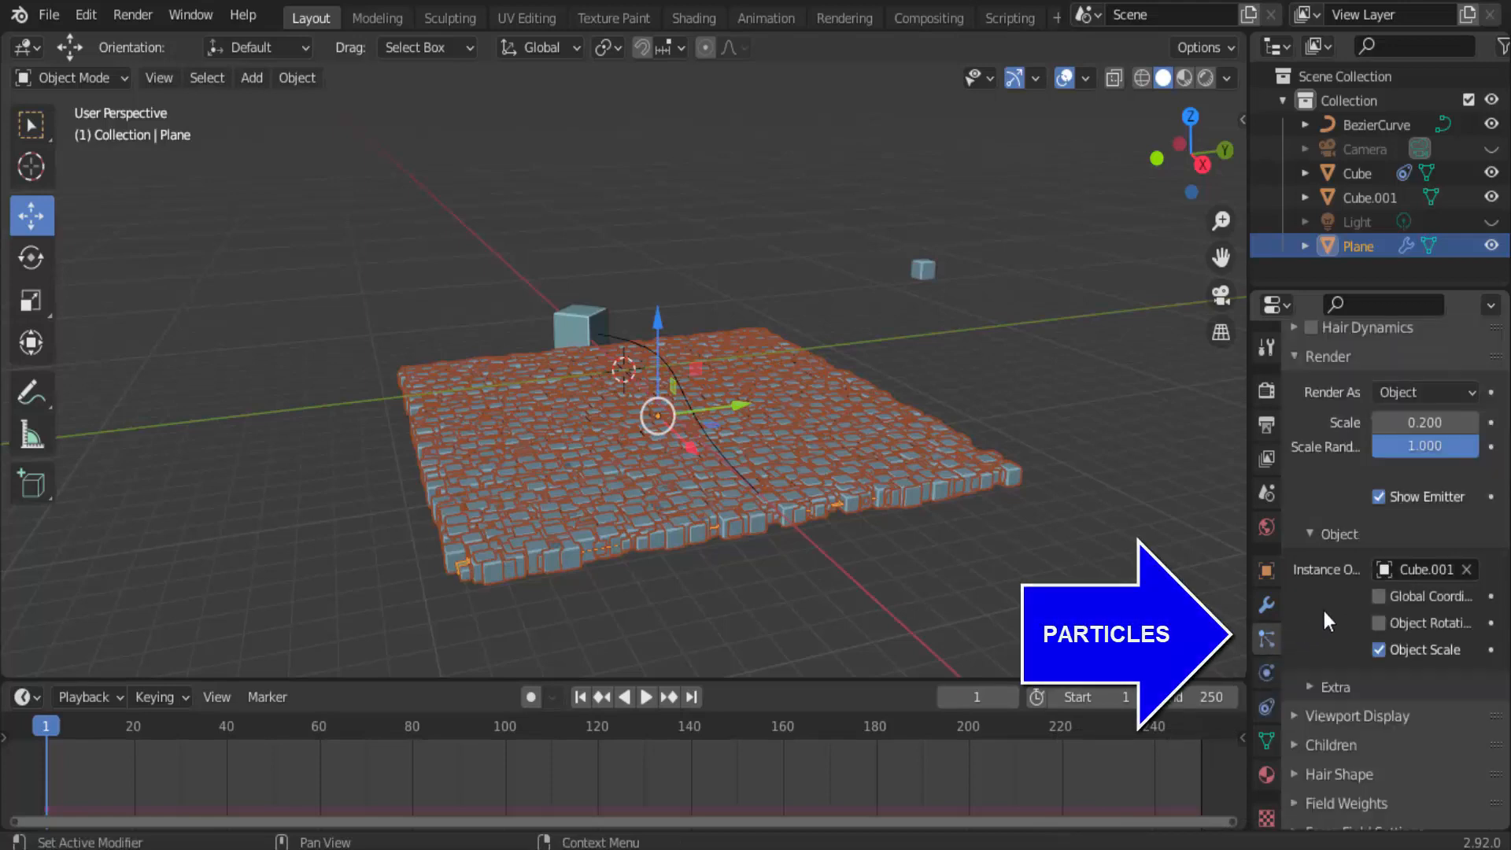
scroll(1324, 610, down, 3)
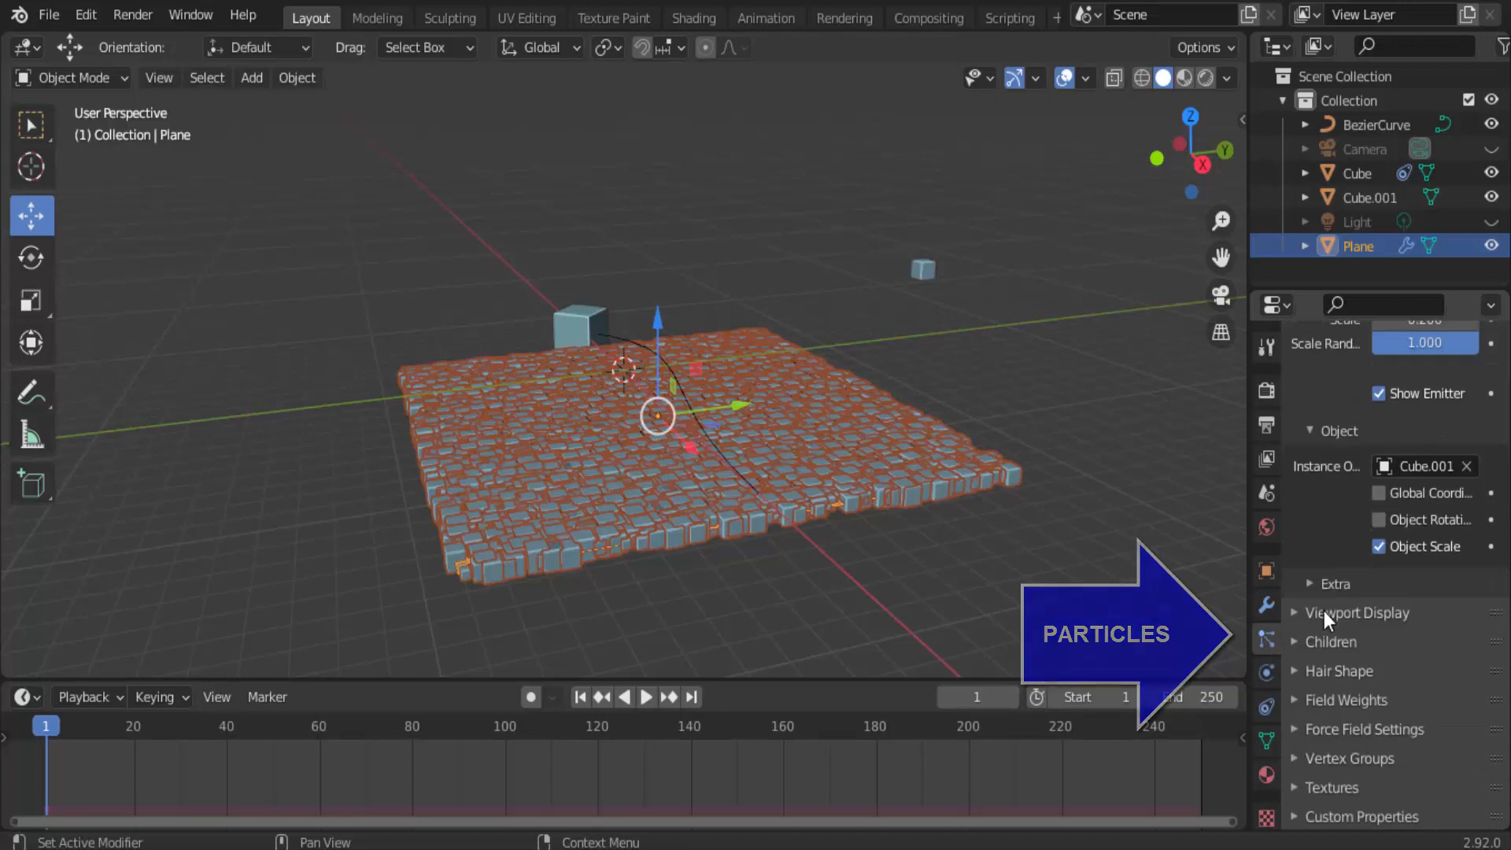
click(1296, 760)
scroll(1296, 759, down, 4)
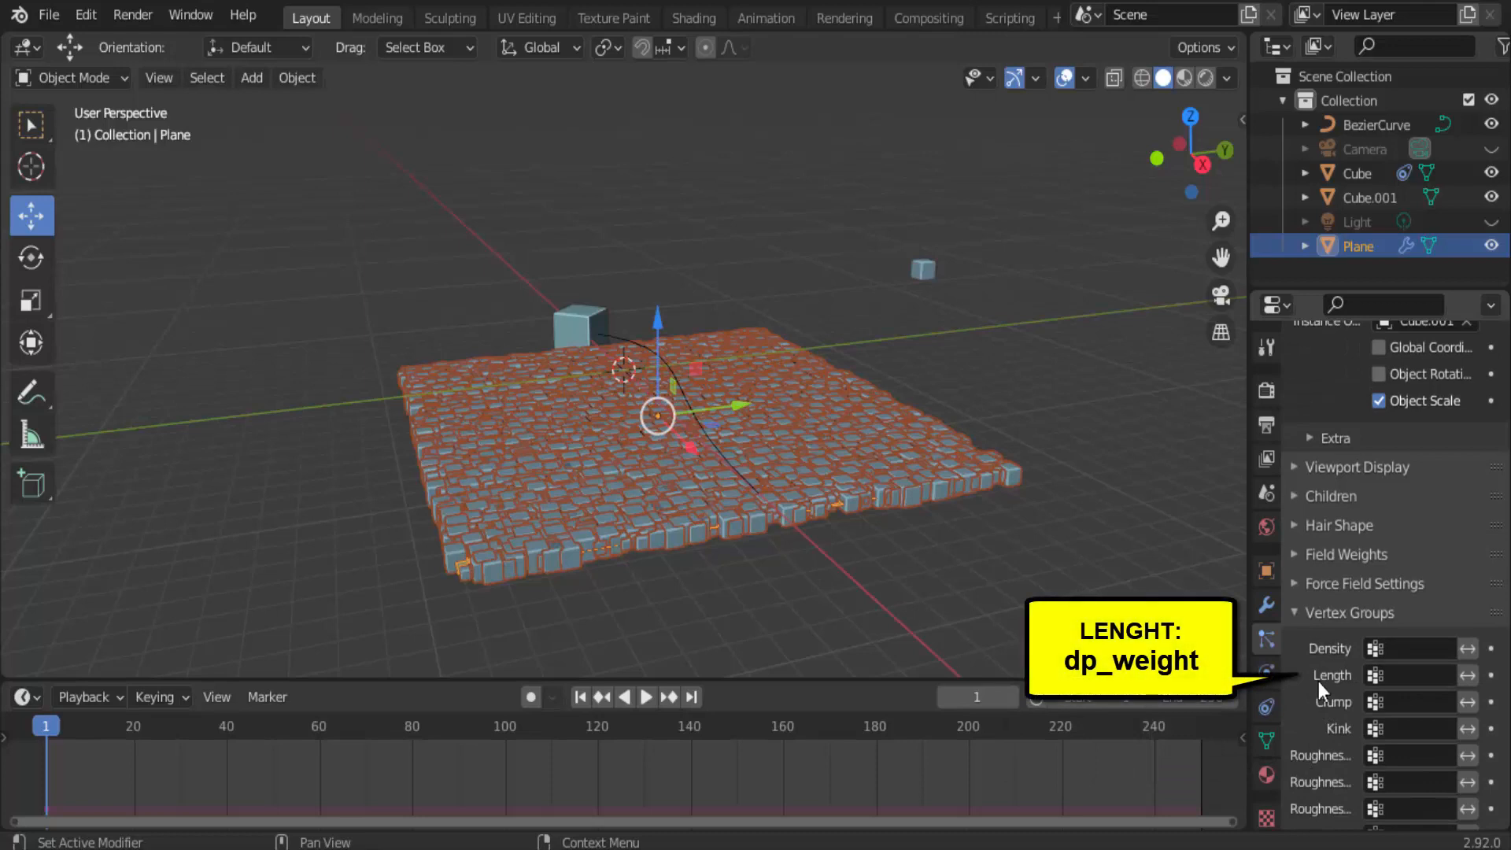
click(1417, 676)
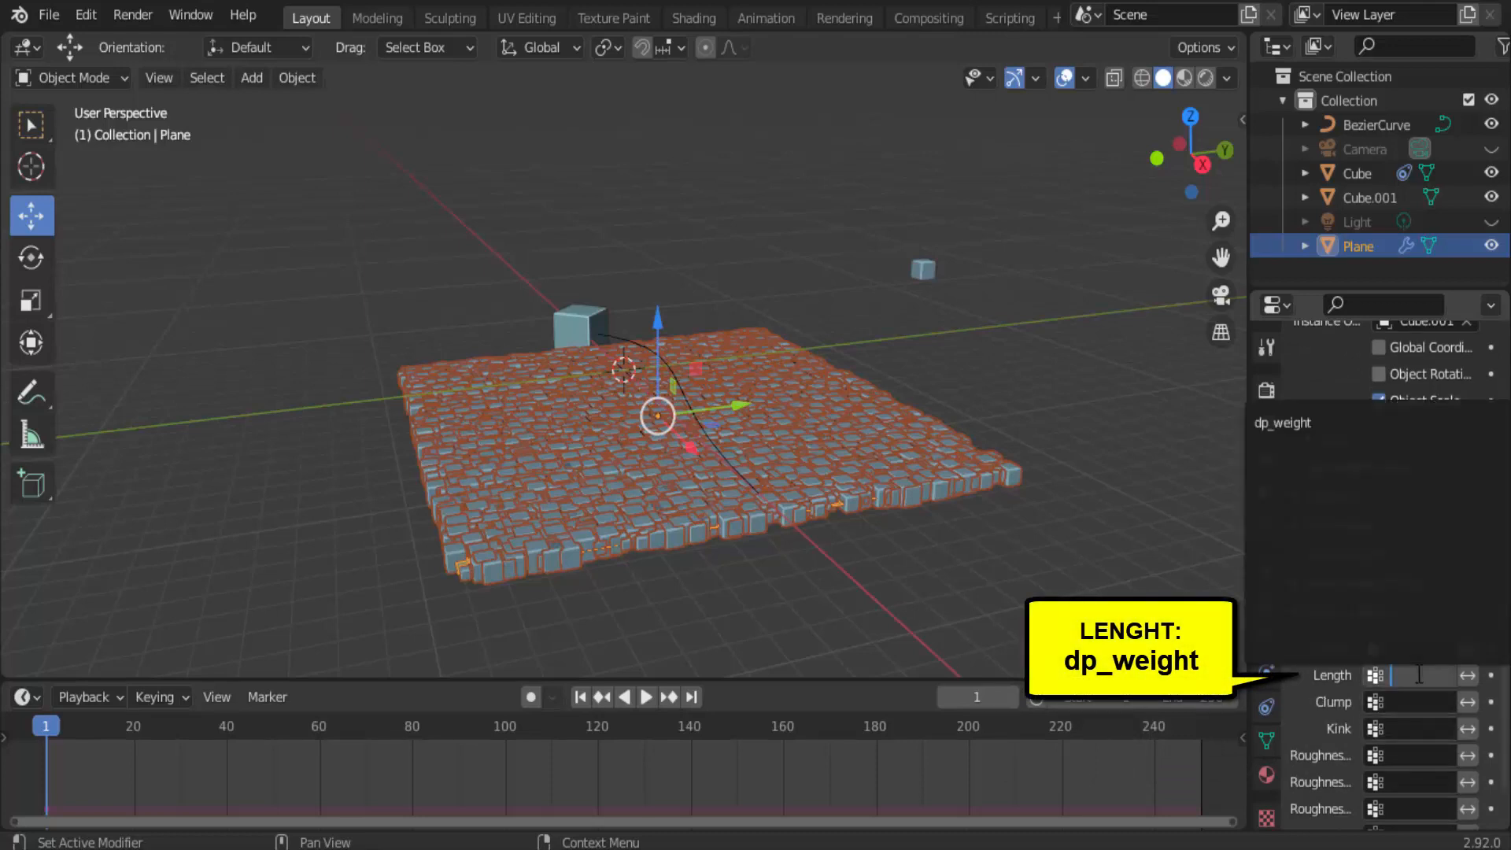
click(1302, 424)
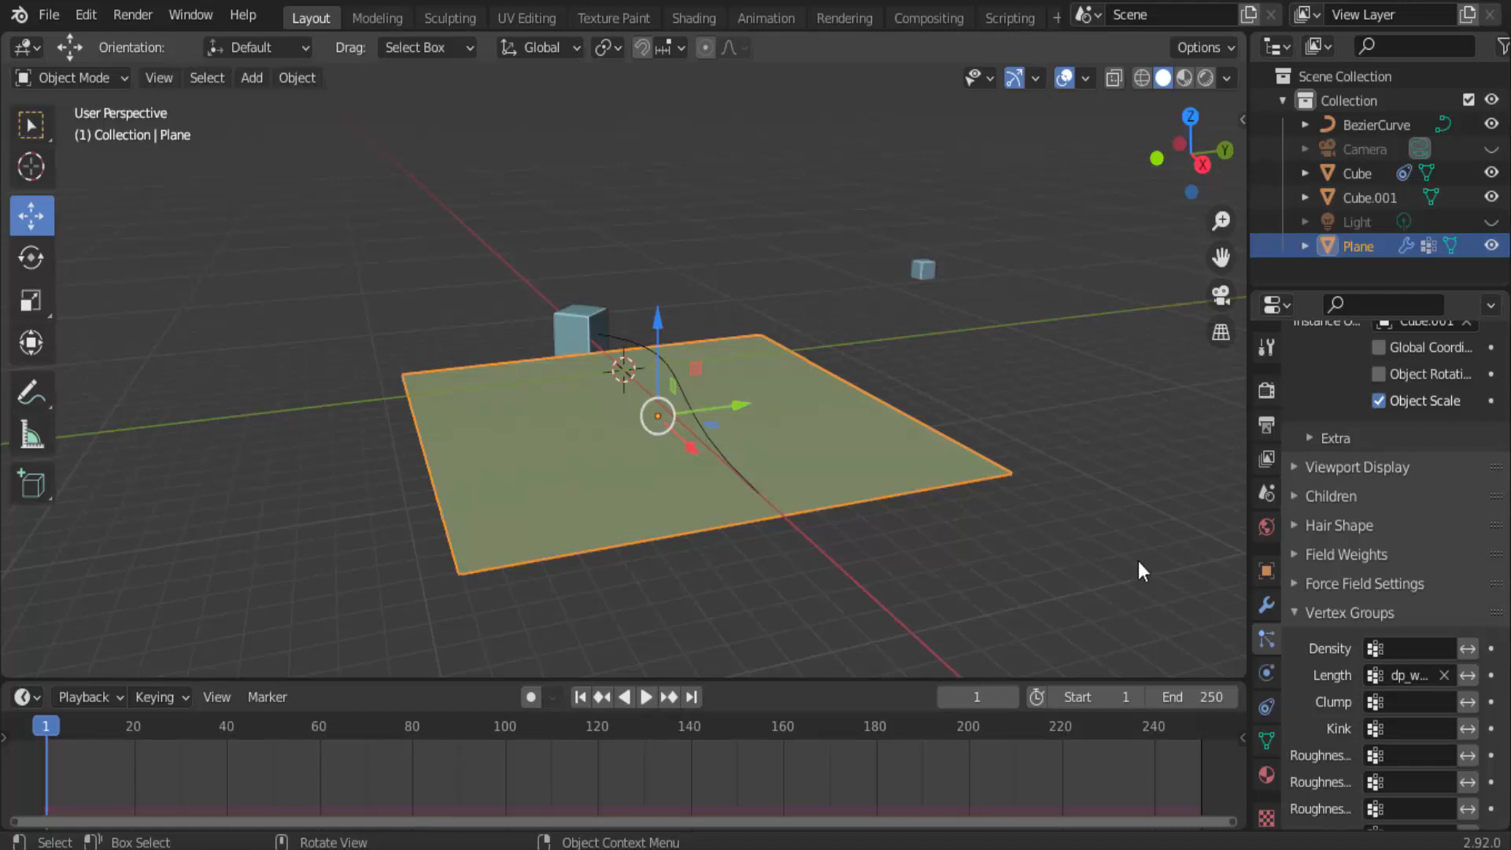
click(1276, 670)
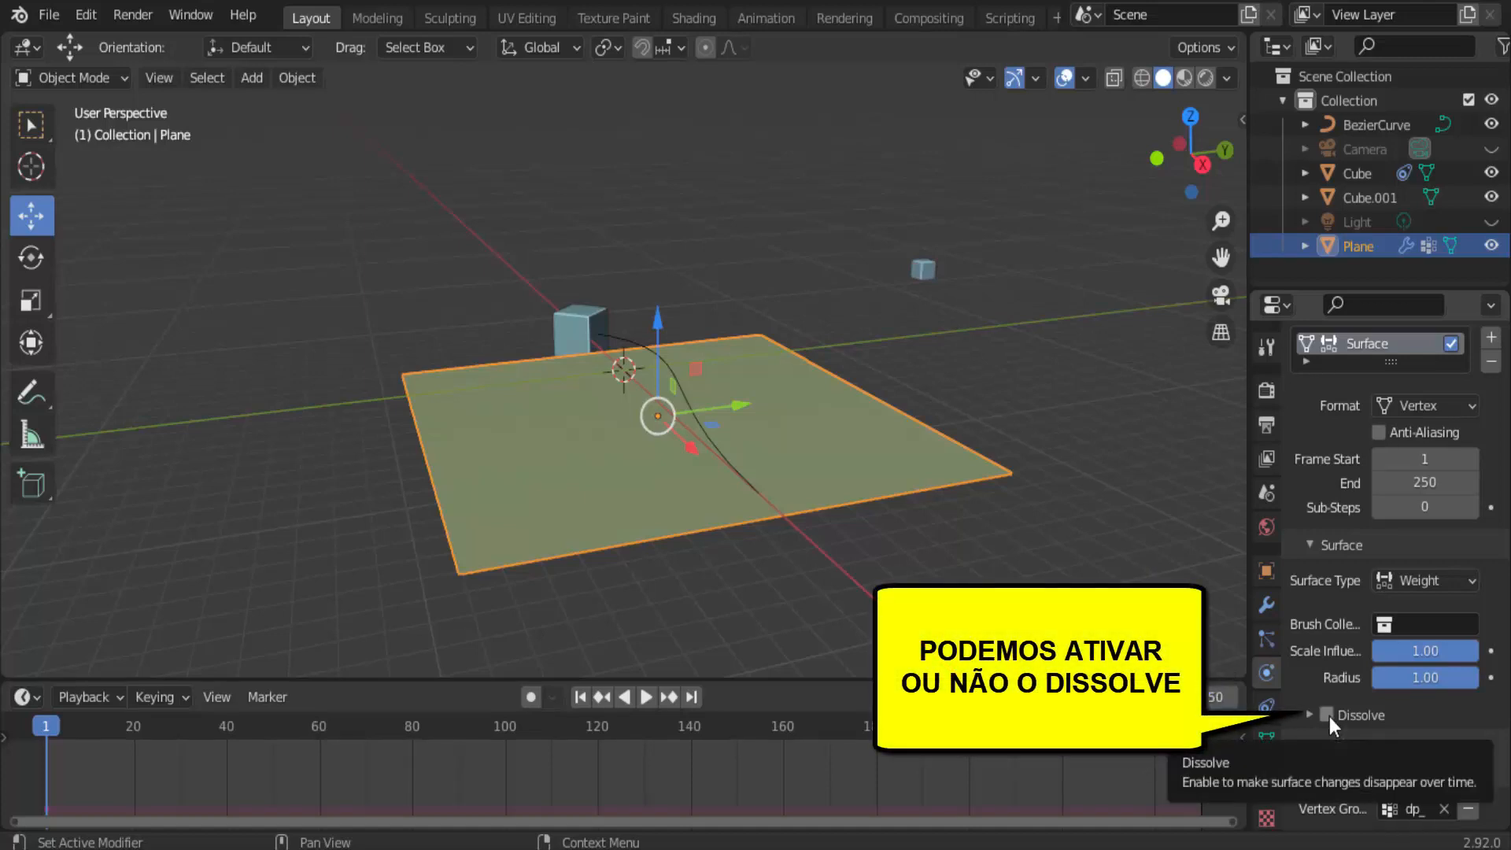
click(1329, 716)
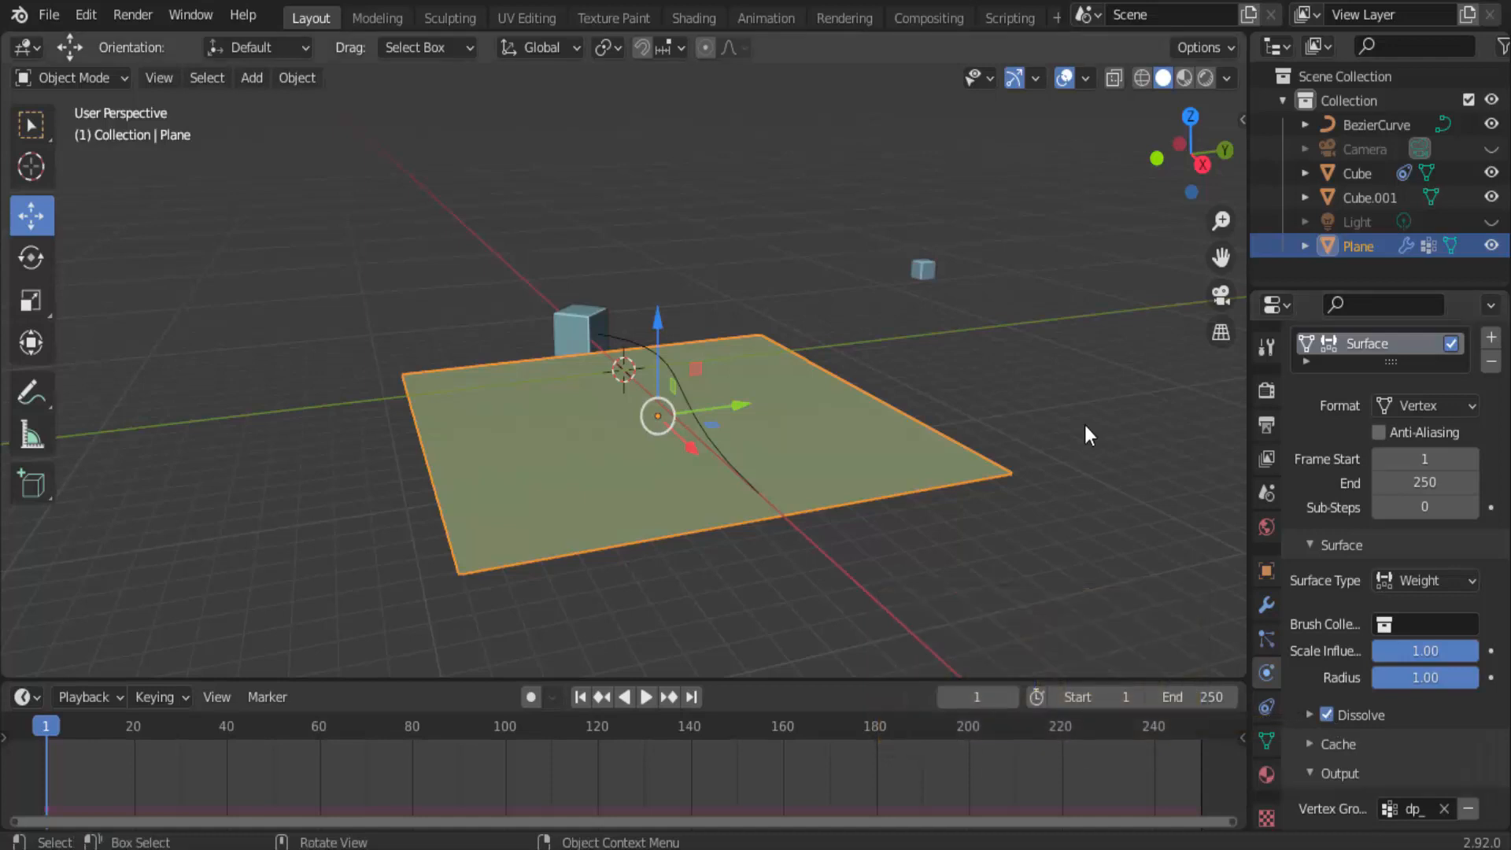
Enable Dynamic Paint physics on the large path-following cube with type Brush, and add the brush.
click(583, 319)
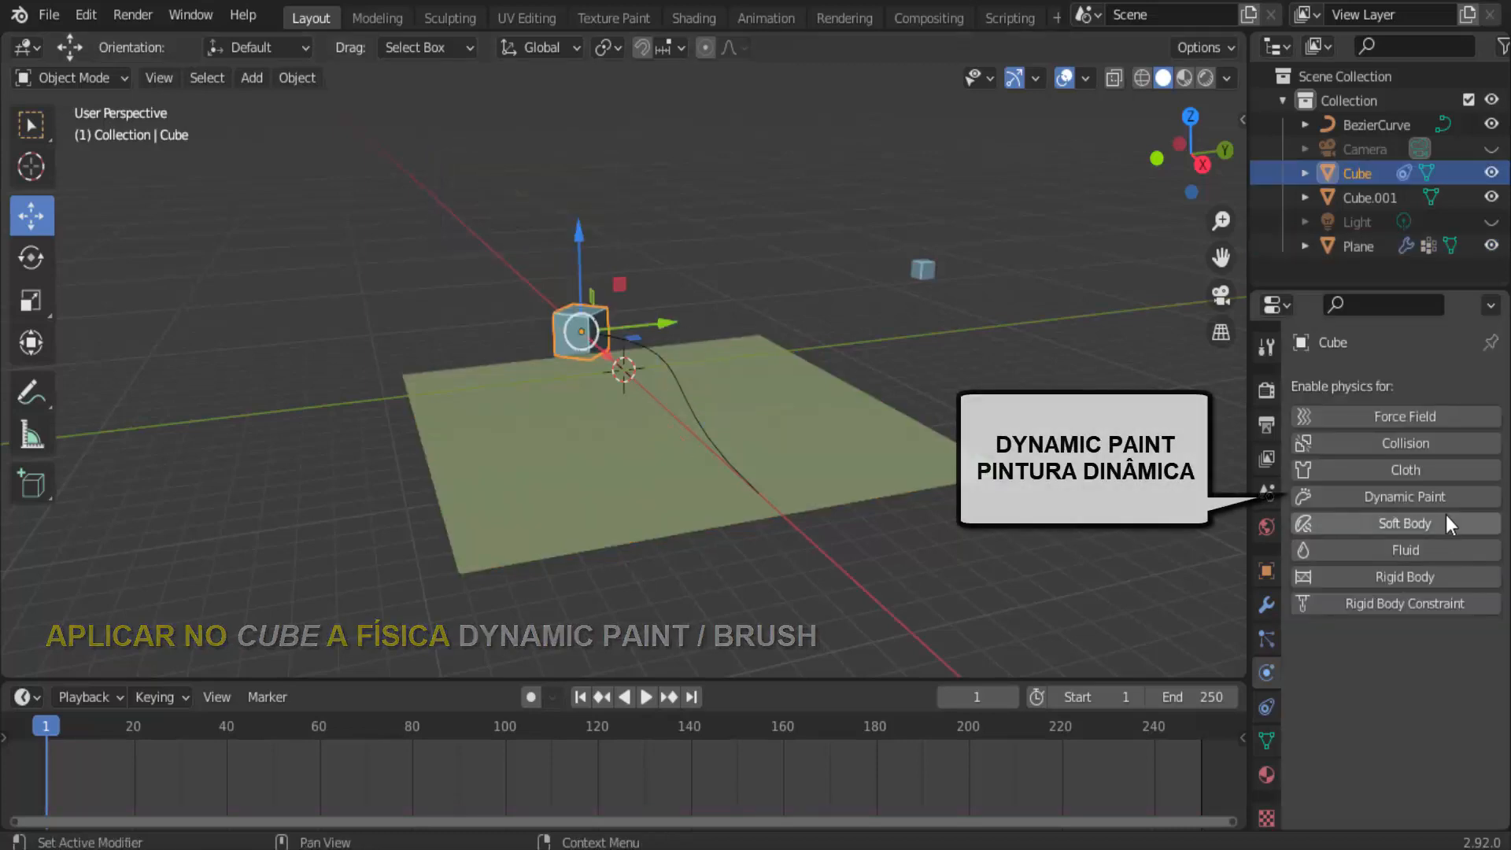
click(1437, 492)
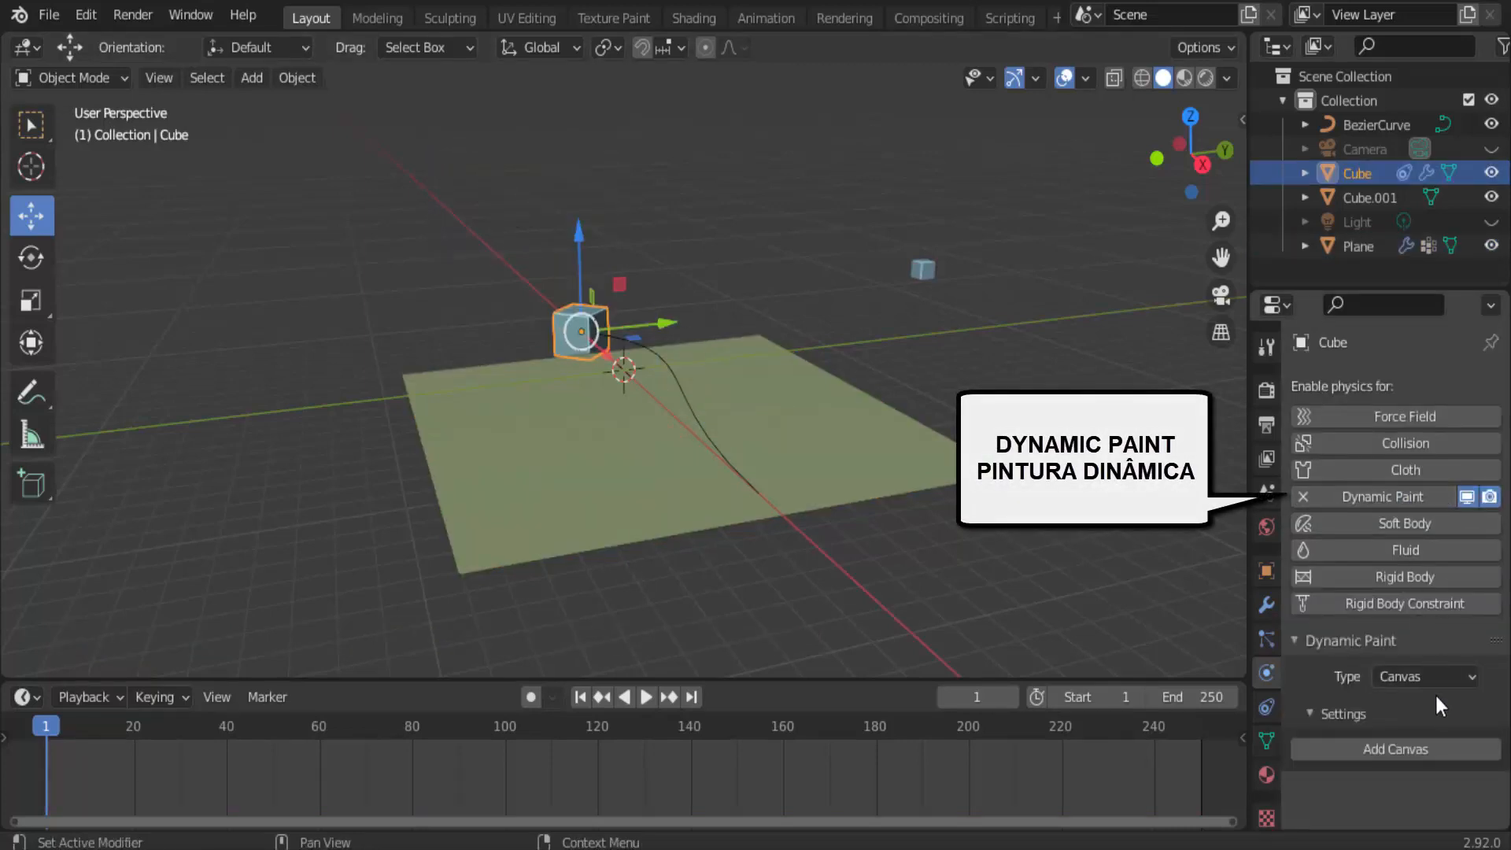
click(1467, 676)
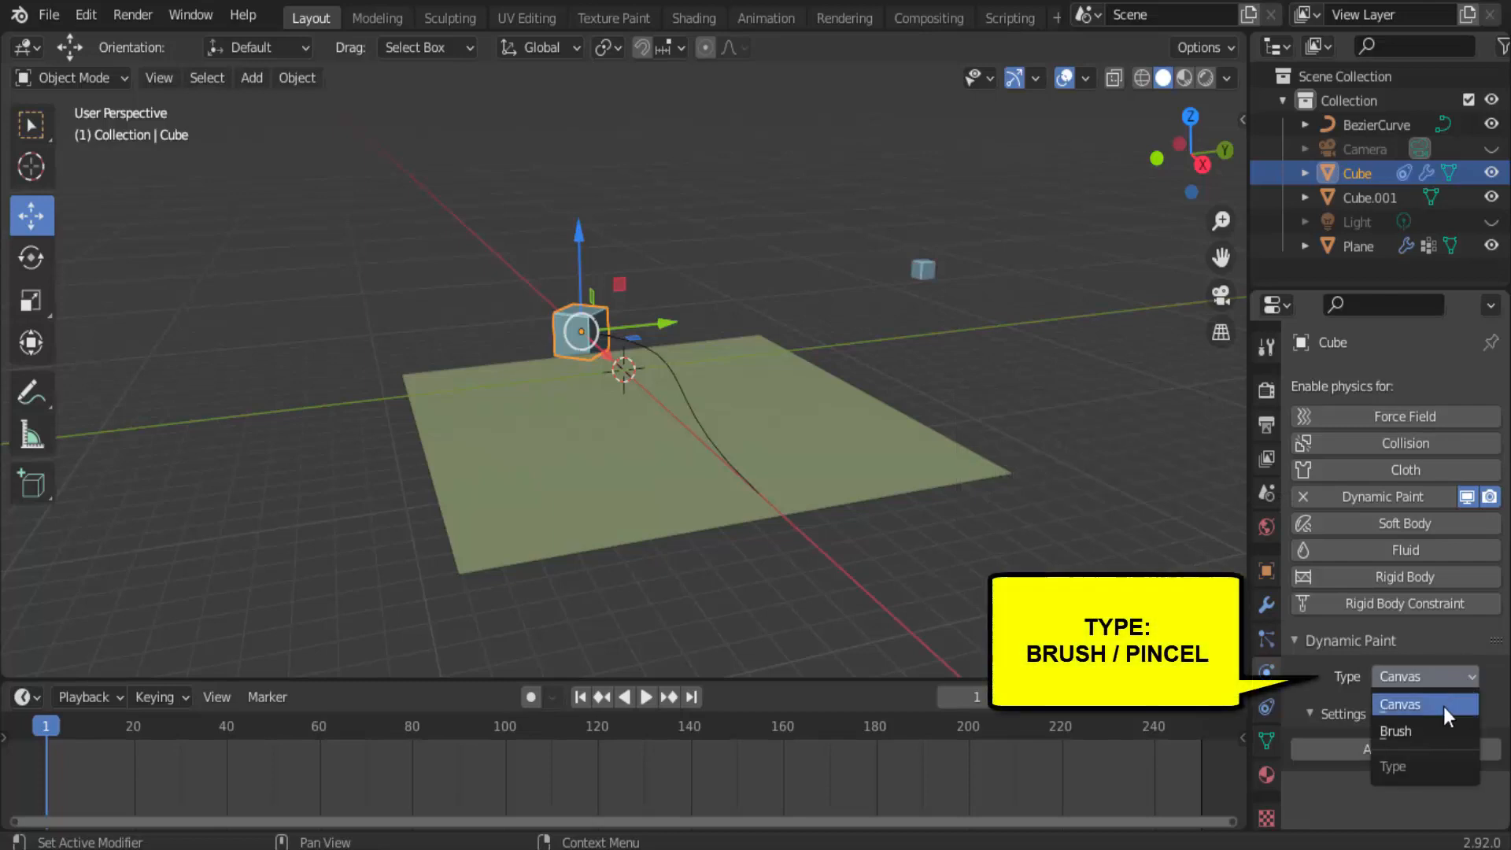
click(1433, 731)
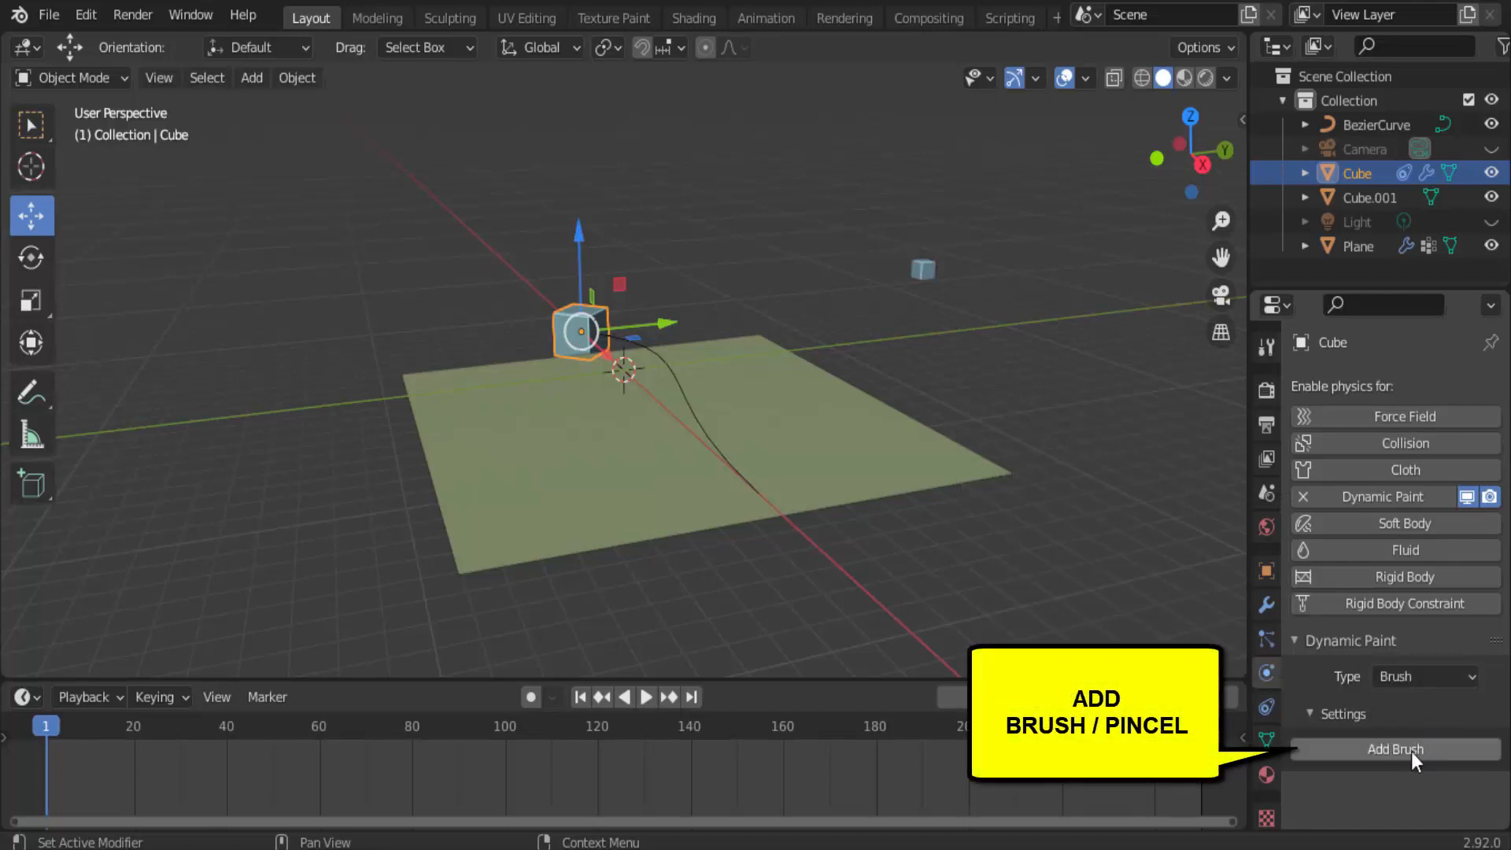
click(1409, 749)
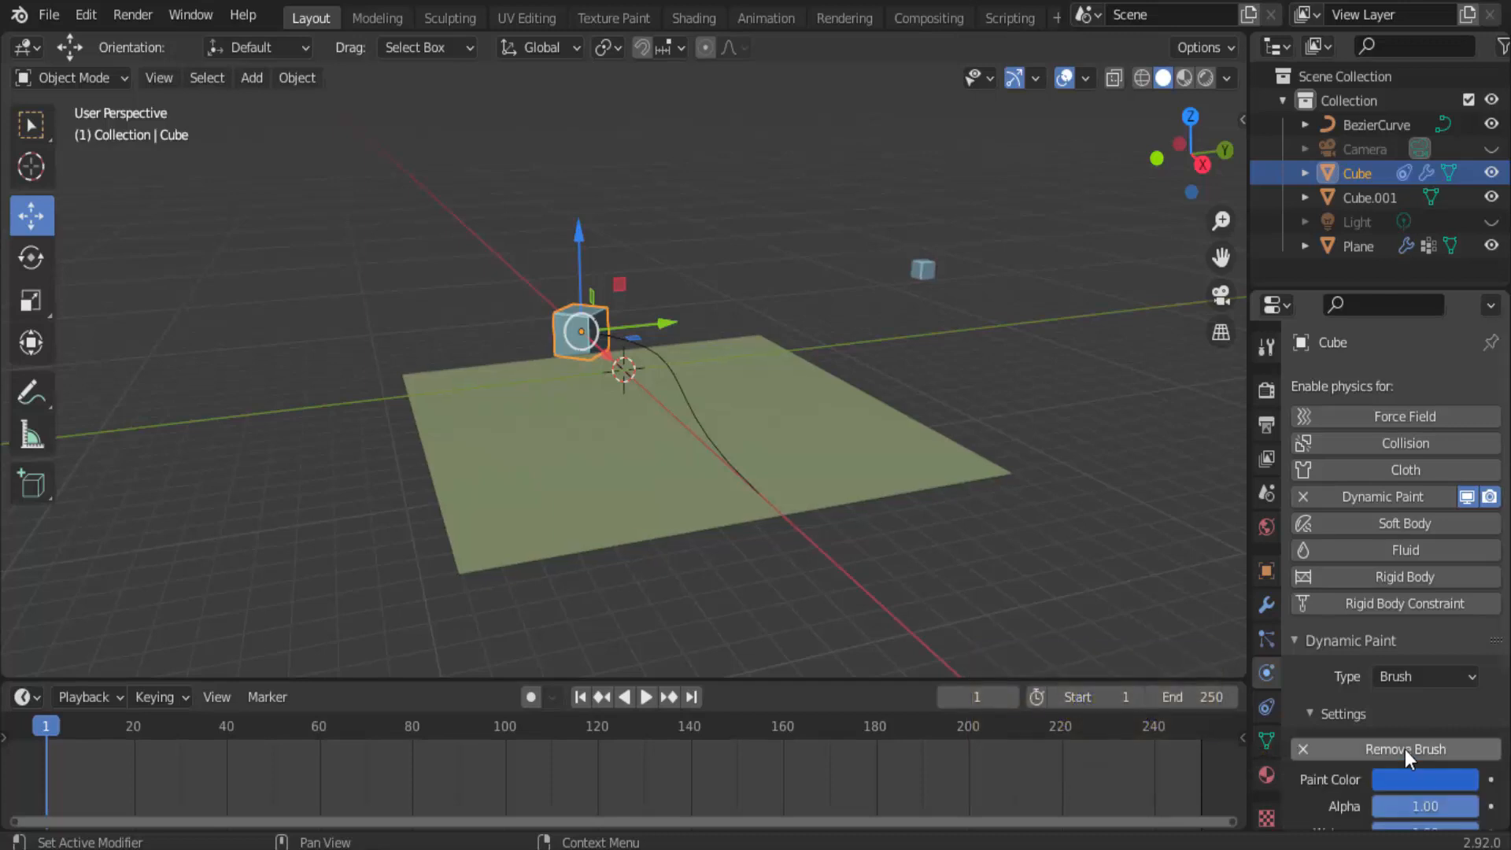
Set the cube brush's paint source to Mesh Volume + Proximity.
scroll(1405, 749, down, 6)
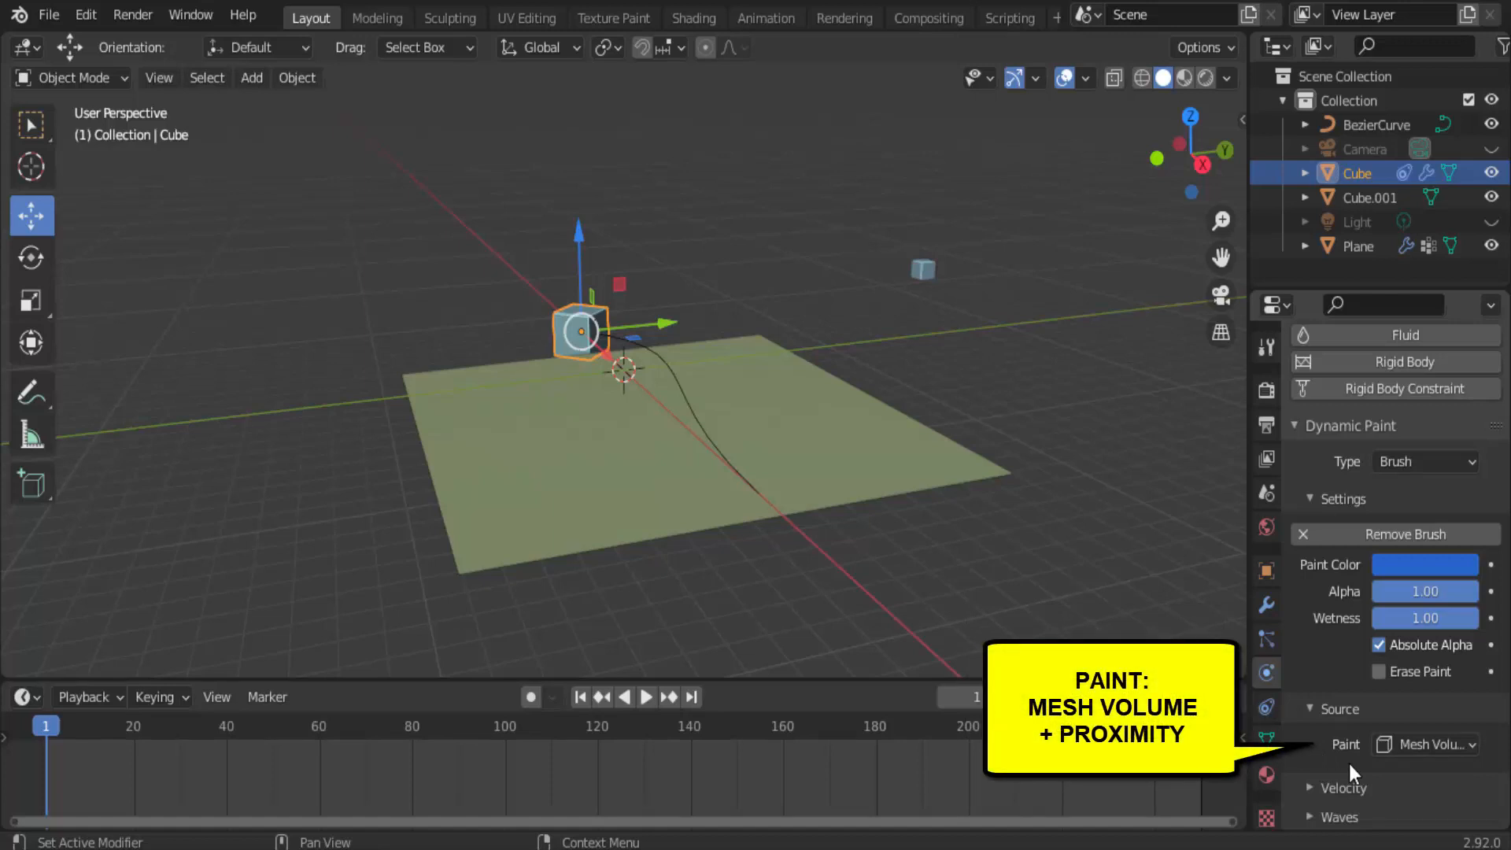
click(1446, 744)
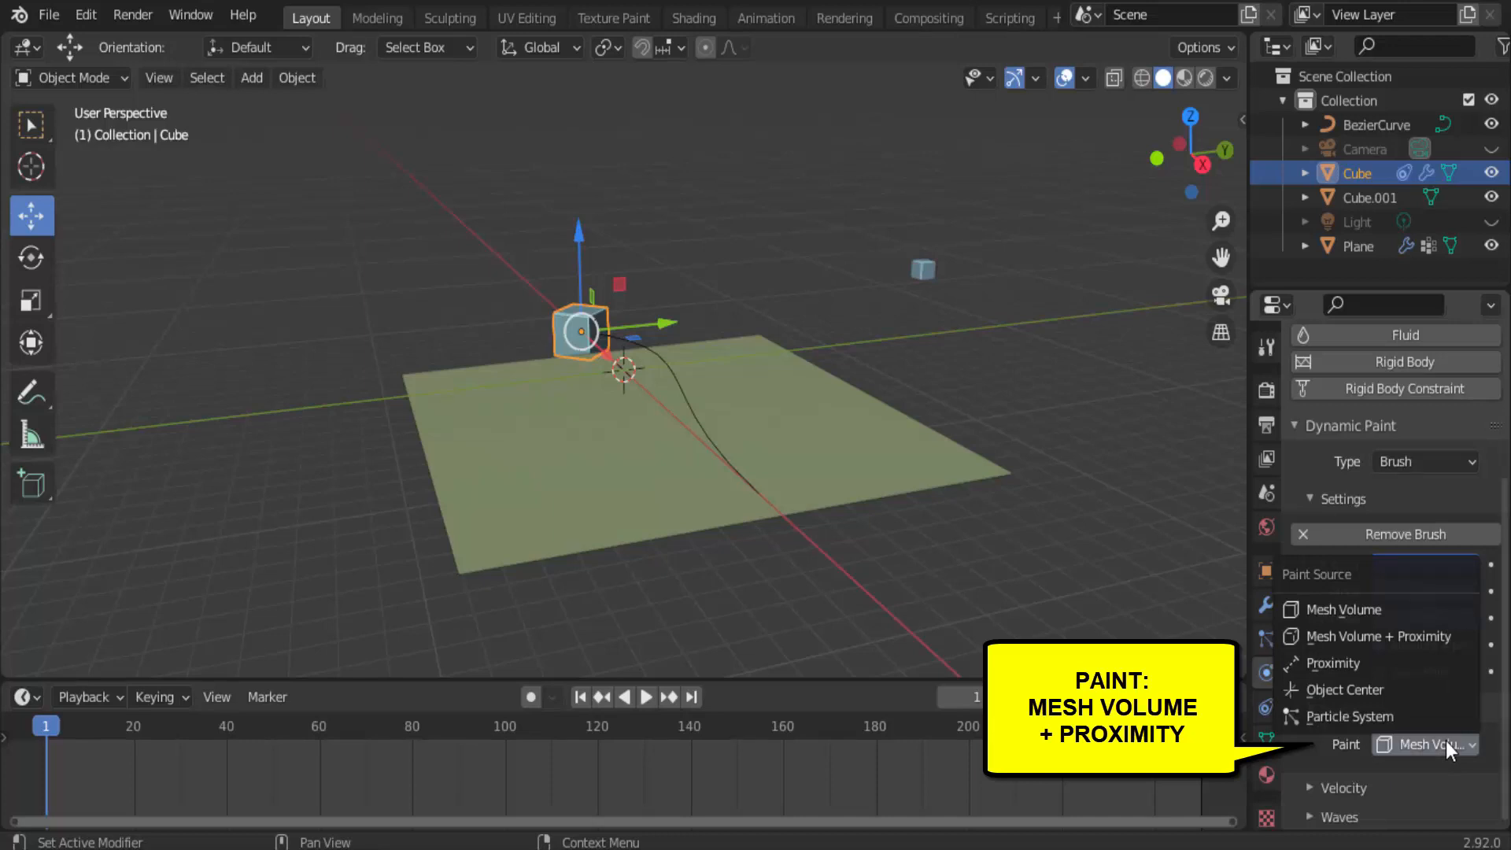
click(1401, 634)
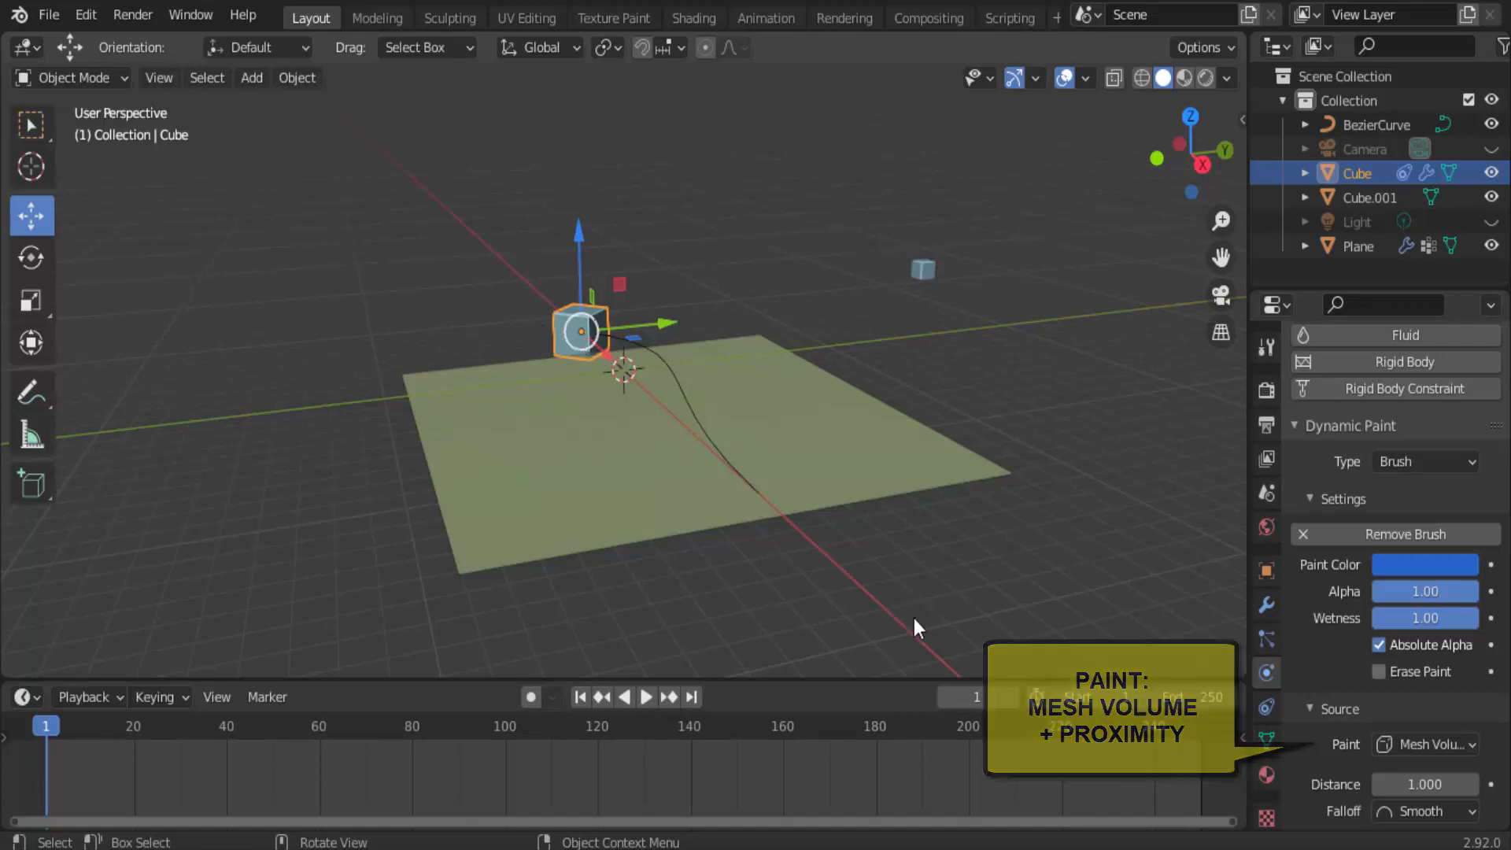
Play the animation to examine the dissolving particle trail behind the cube, stop playback, and return to the first frame.
click(646, 697)
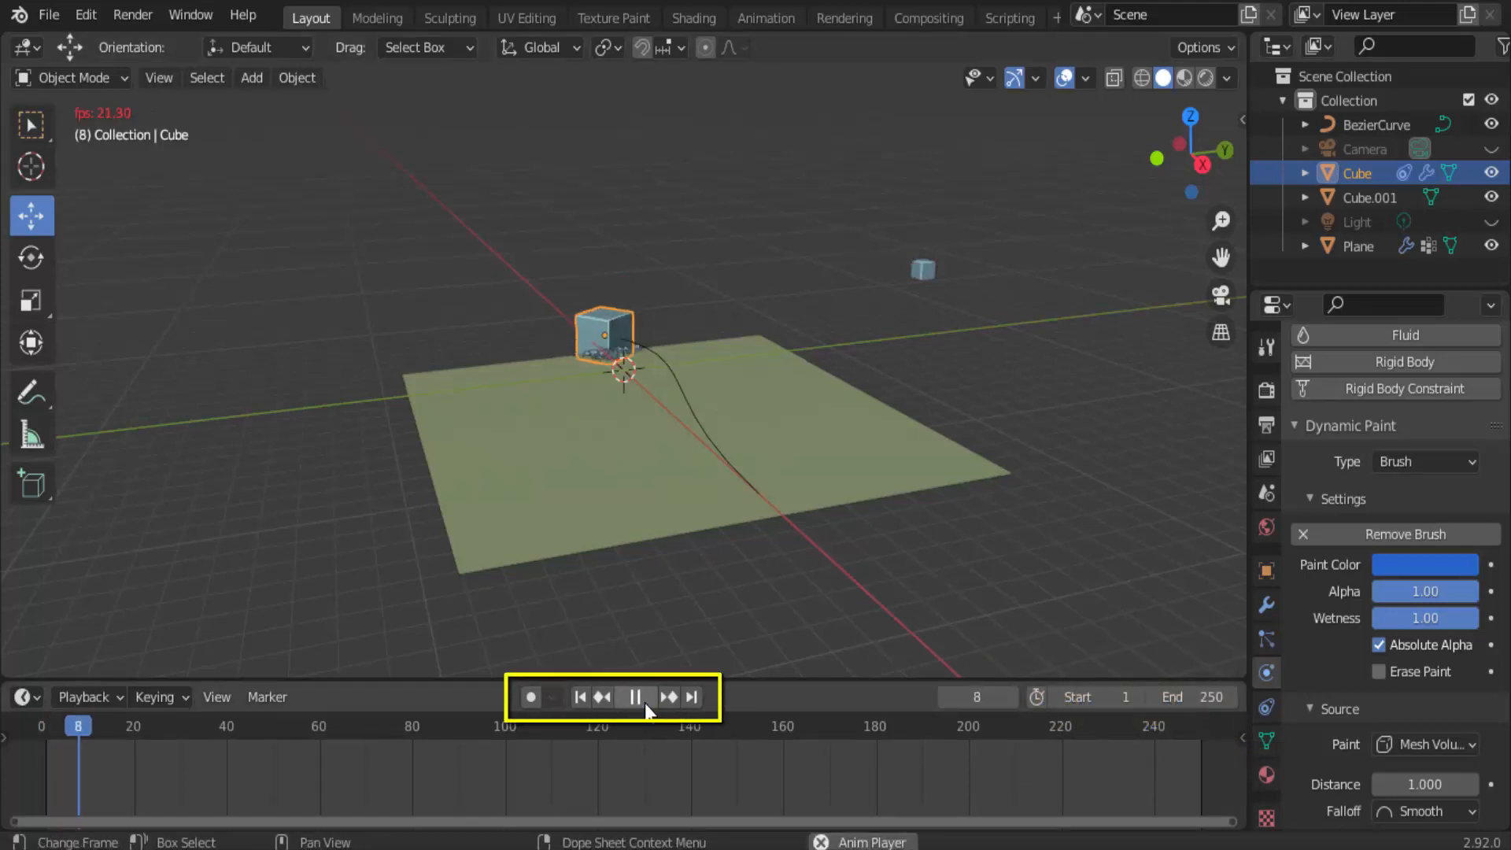
scroll(748, 605, up, 10)
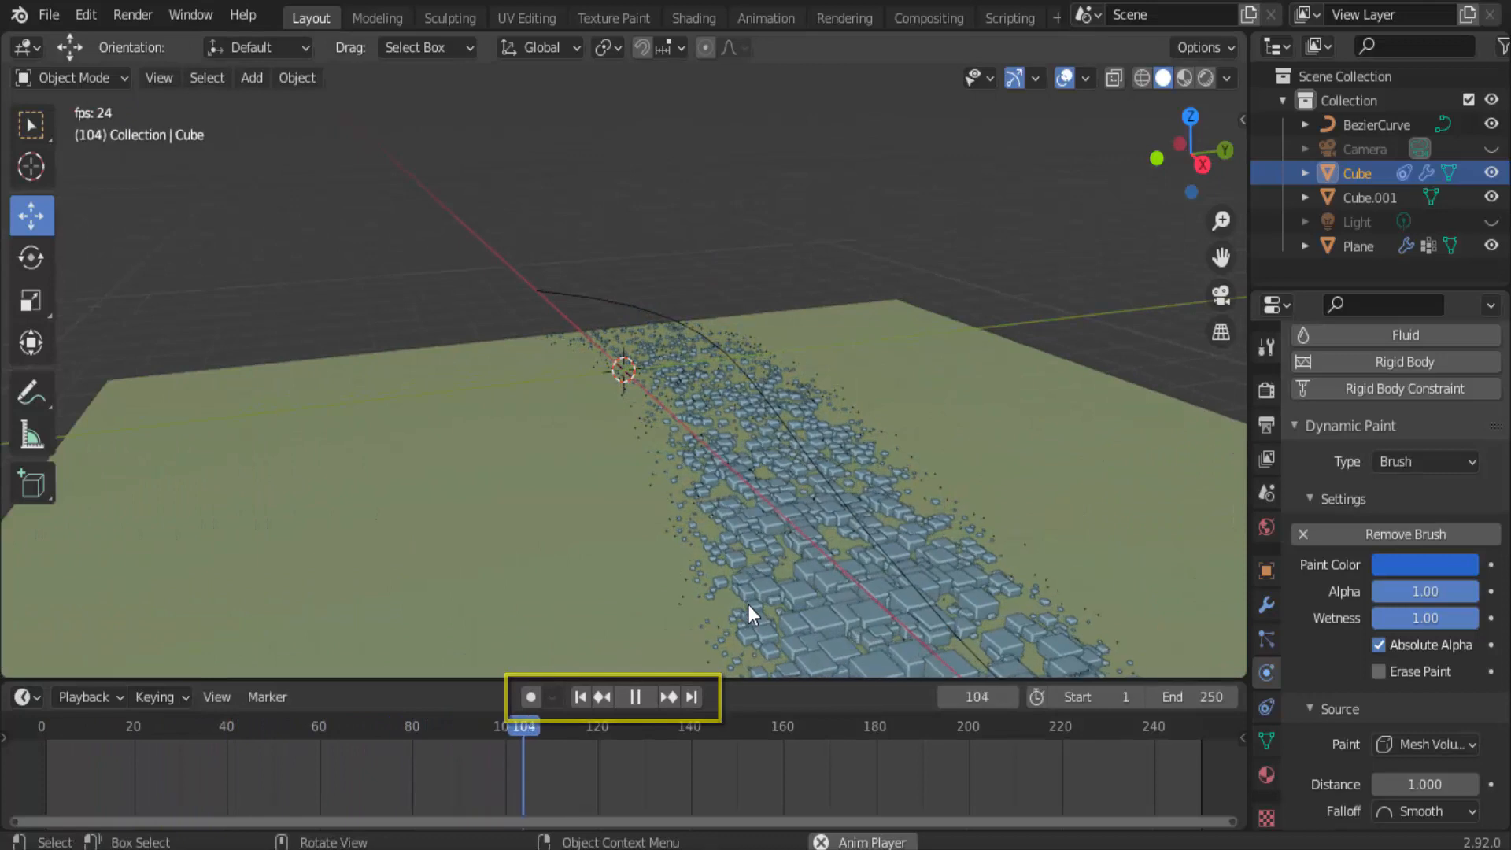
scroll(747, 604, down, 8)
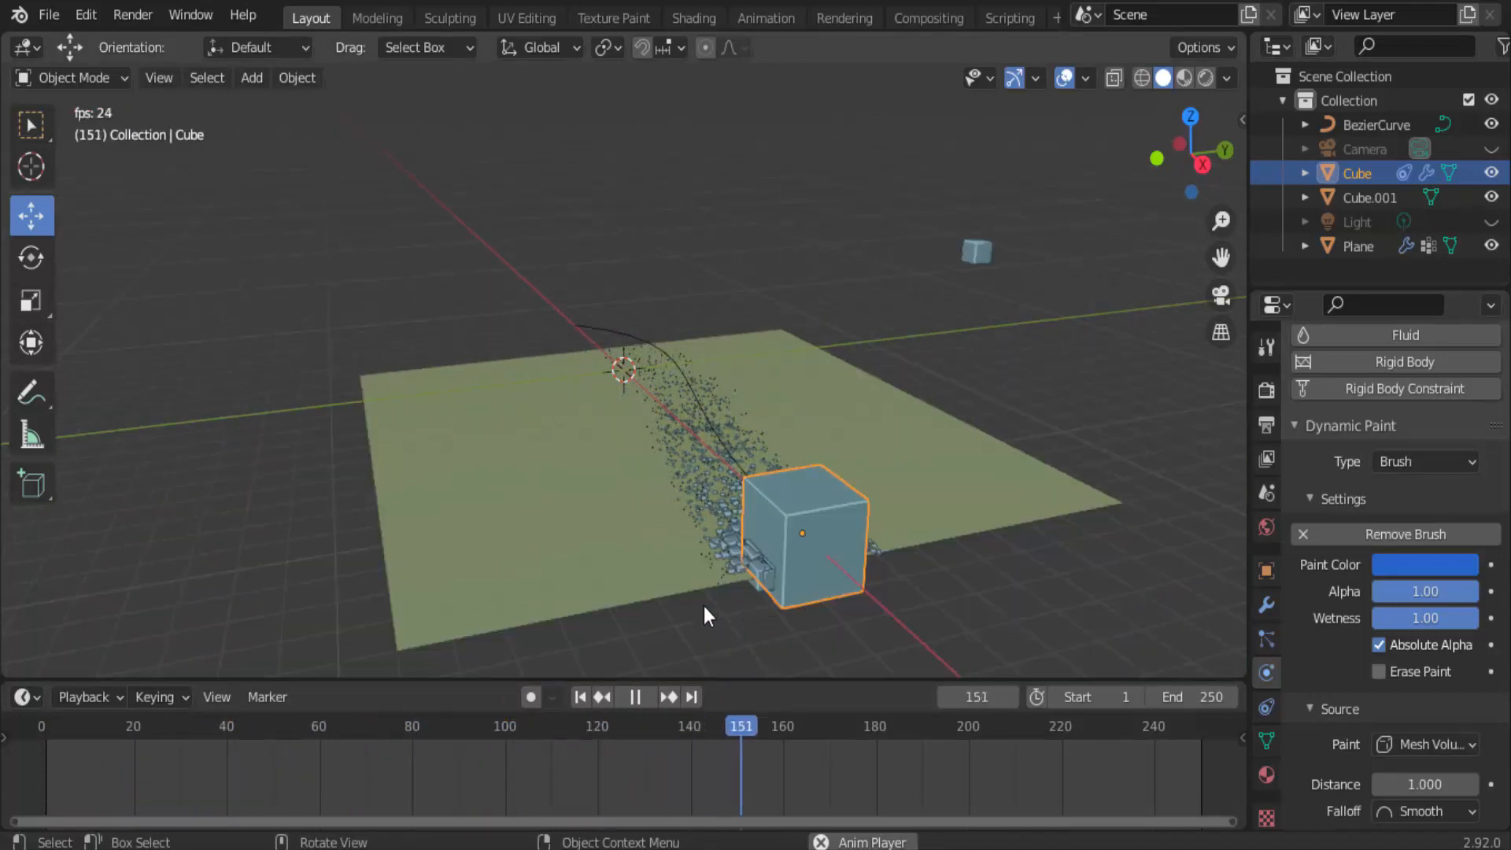
click(589, 703)
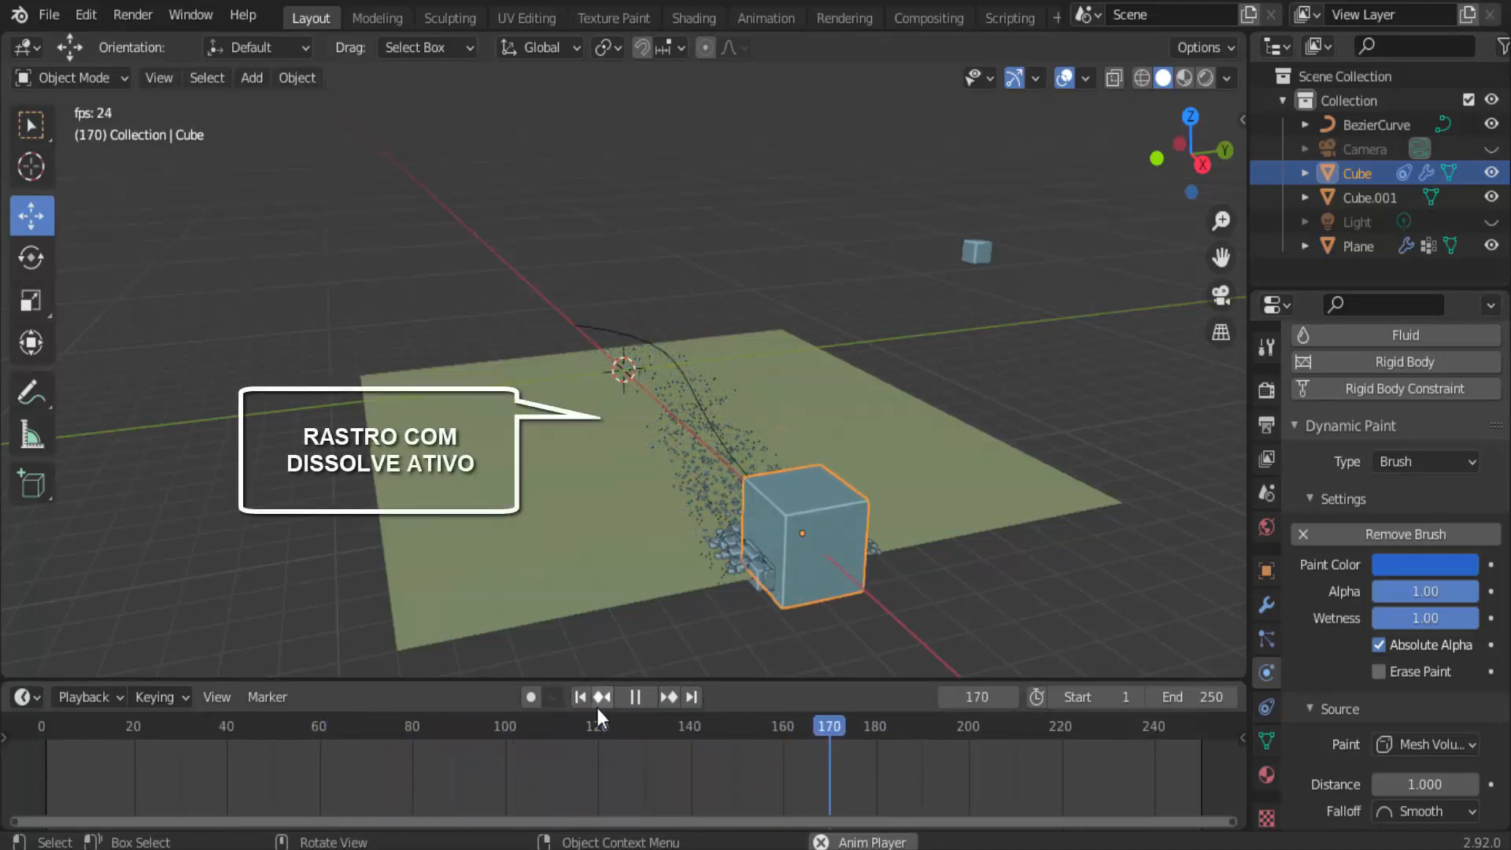
click(635, 697)
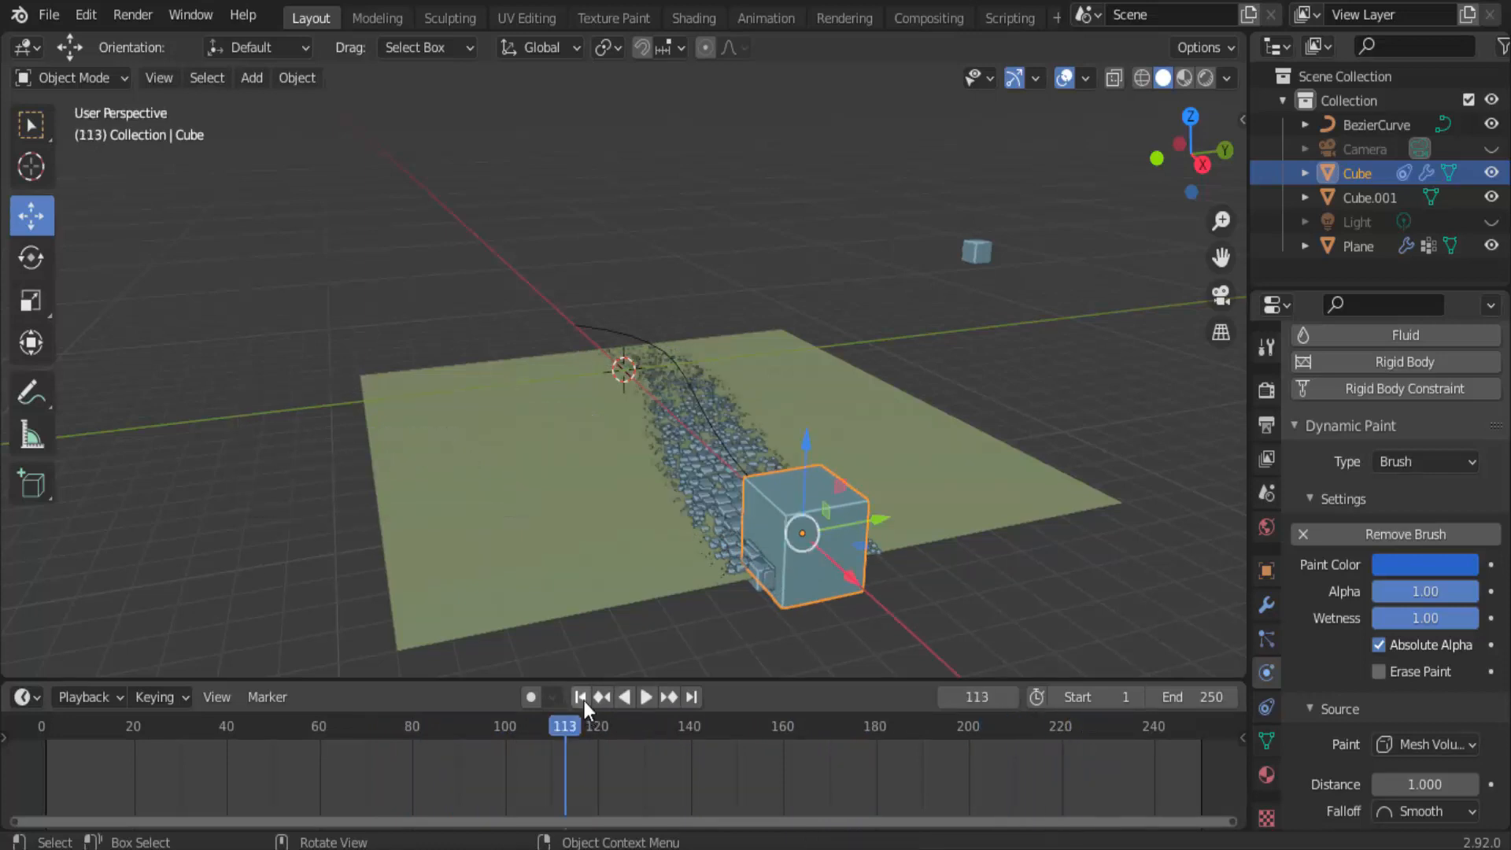
click(580, 697)
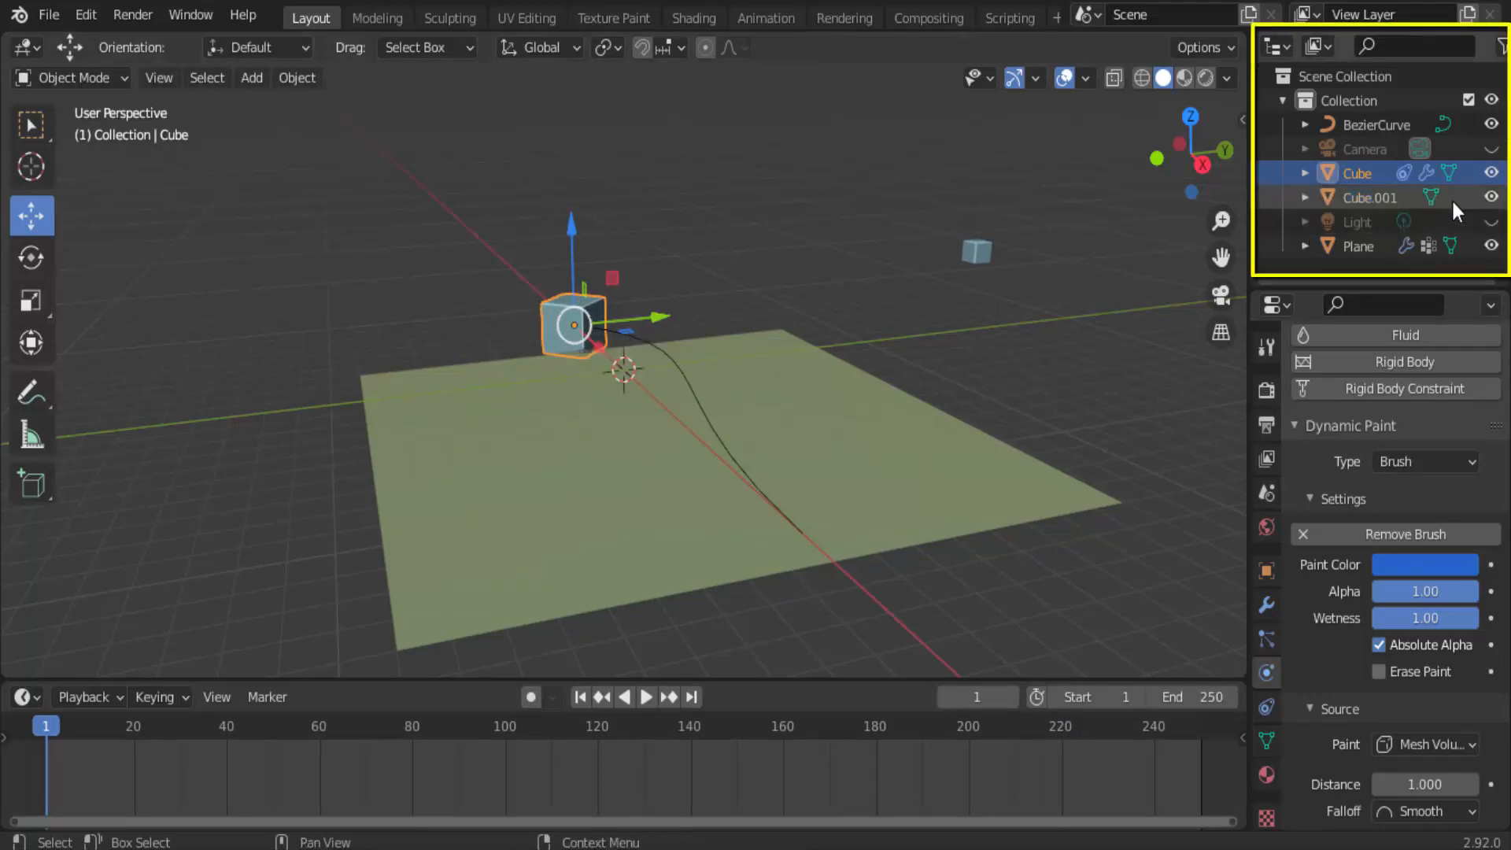
Show the render visibility toggles for the objects in the outliner.
click(1502, 47)
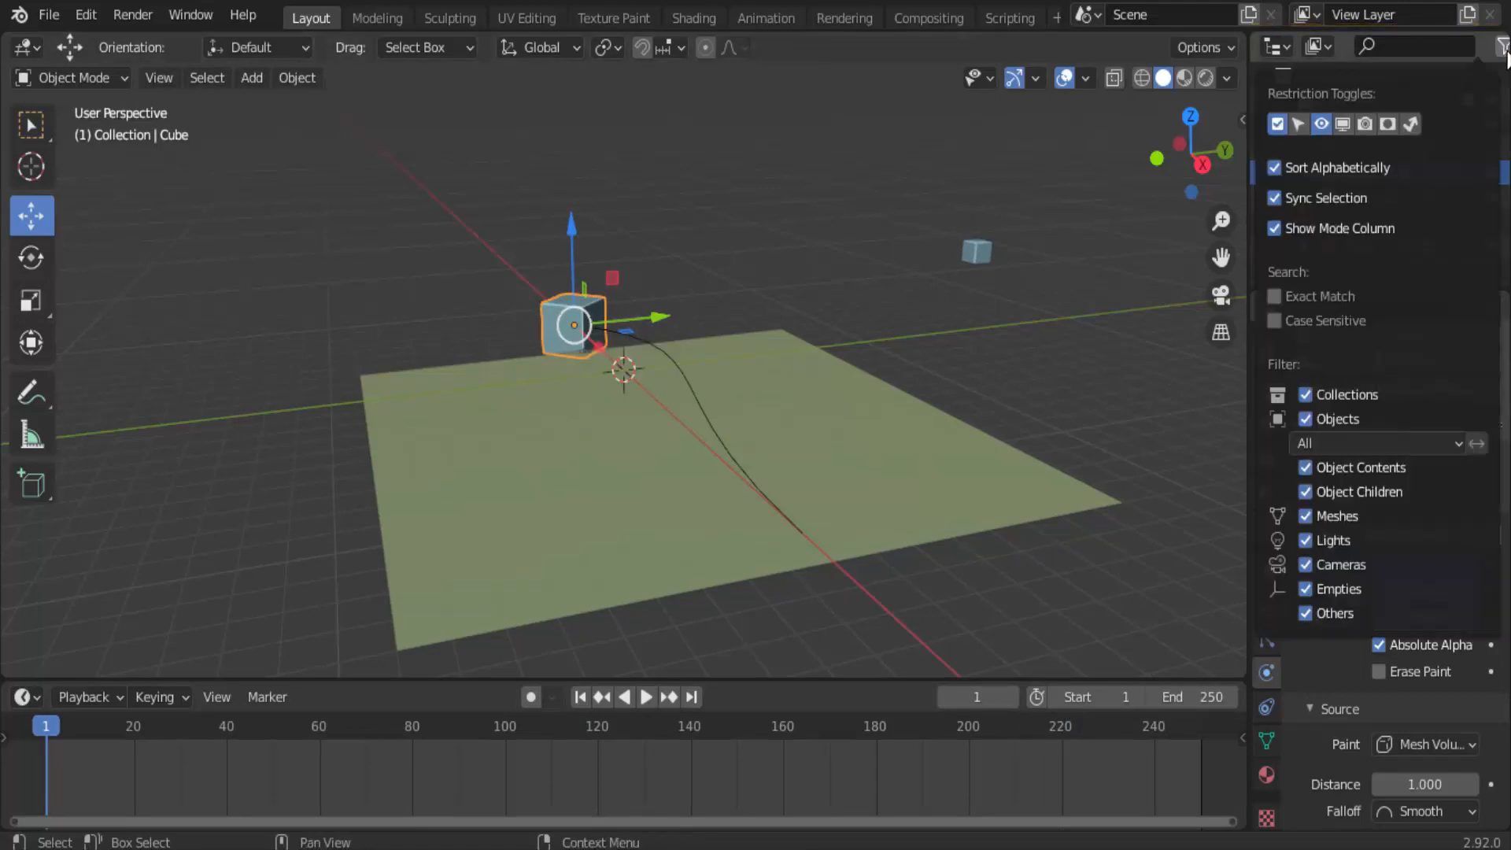
click(1370, 120)
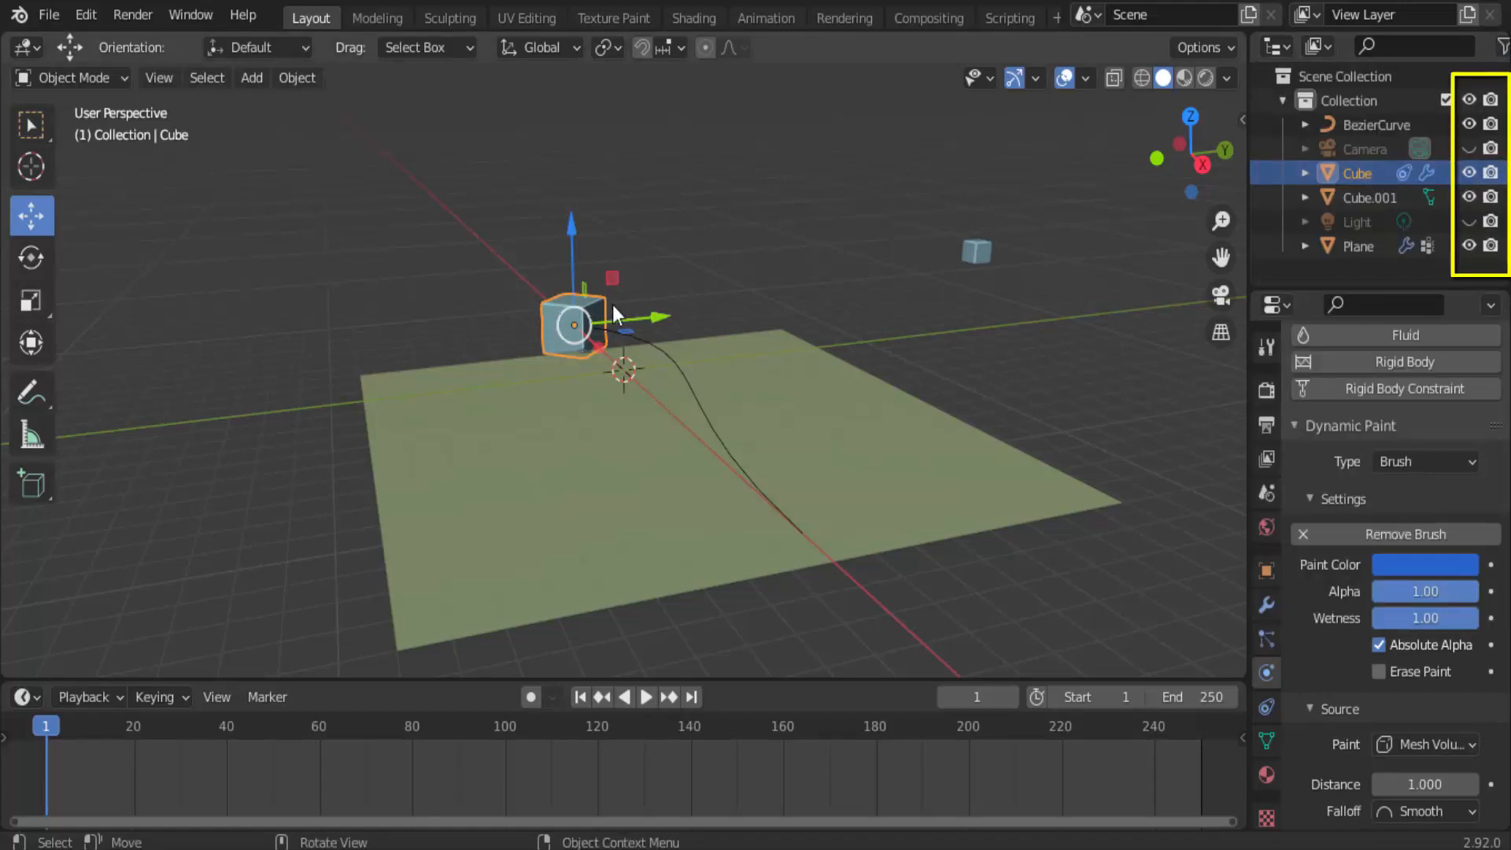
Hide the path-following cube in the viewport and renders, play the animation to examine the particle trail alone, and return to the first frame.
click(1471, 174)
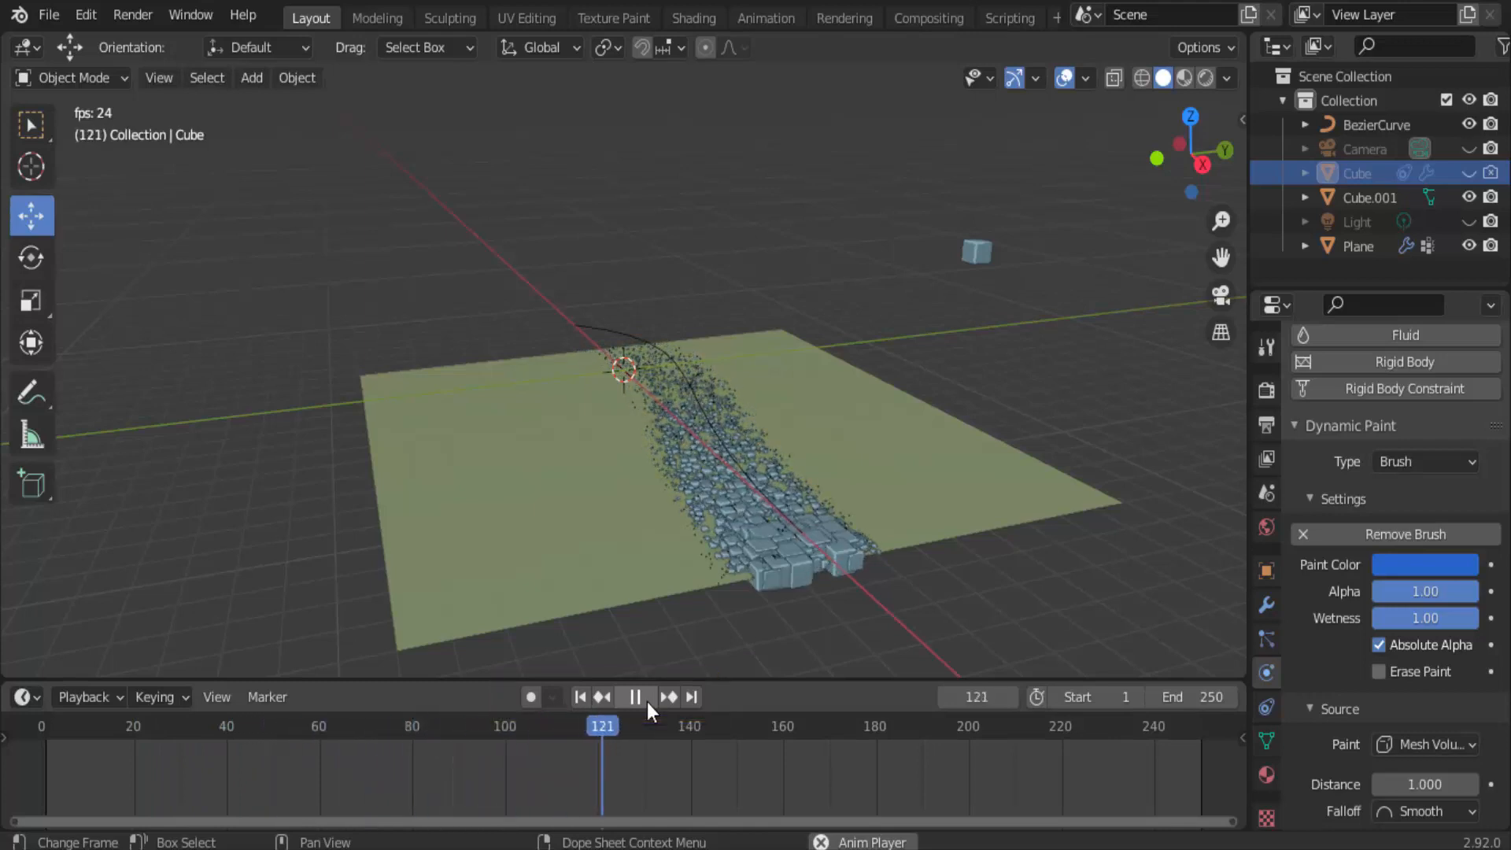
key(Escape)
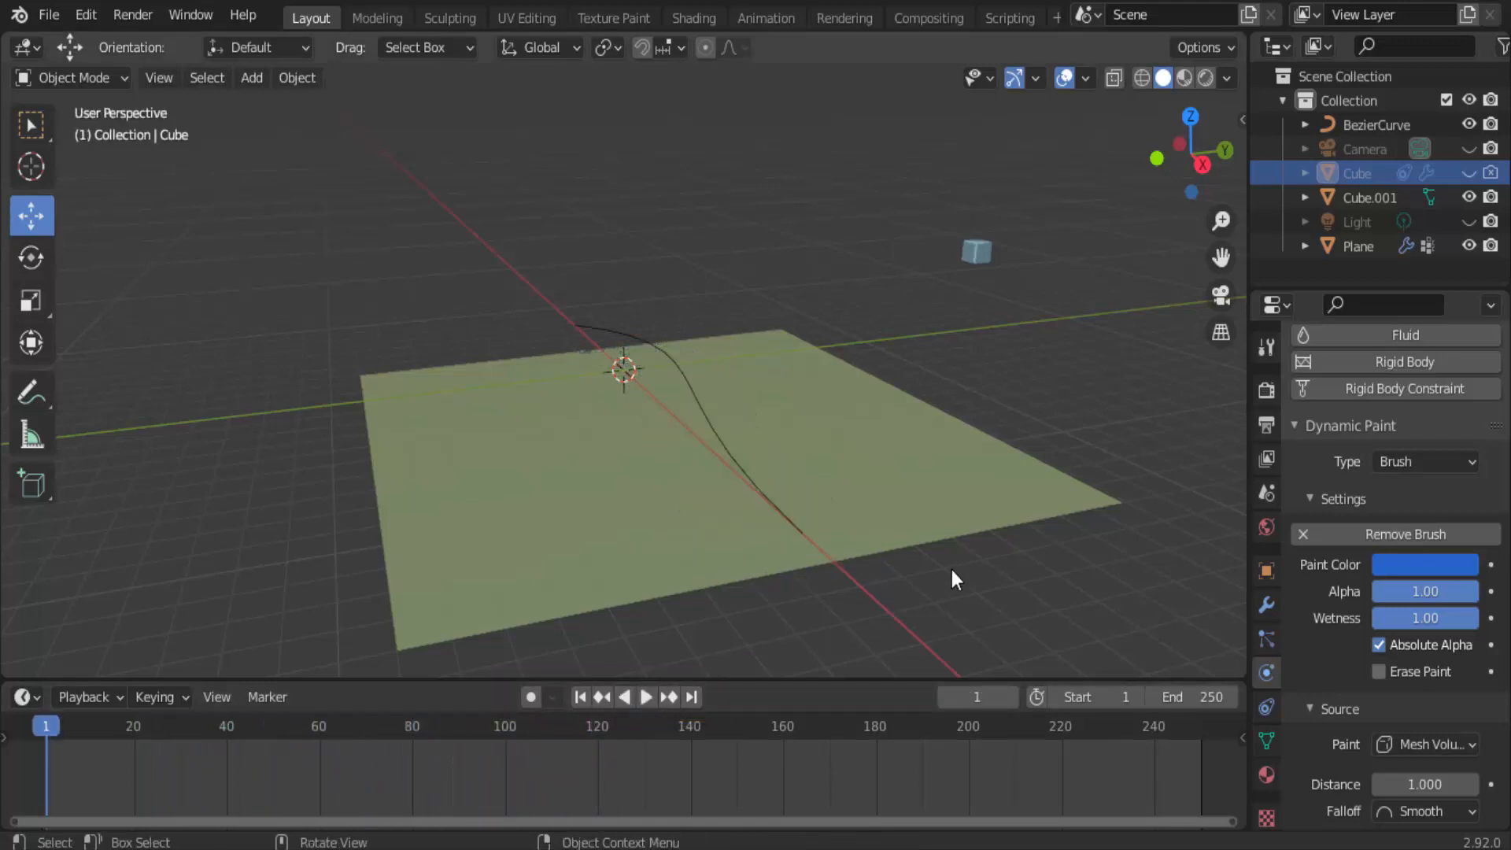
Disable Dissolve on the plane's Dynamic Paint canvas surface.
click(1030, 486)
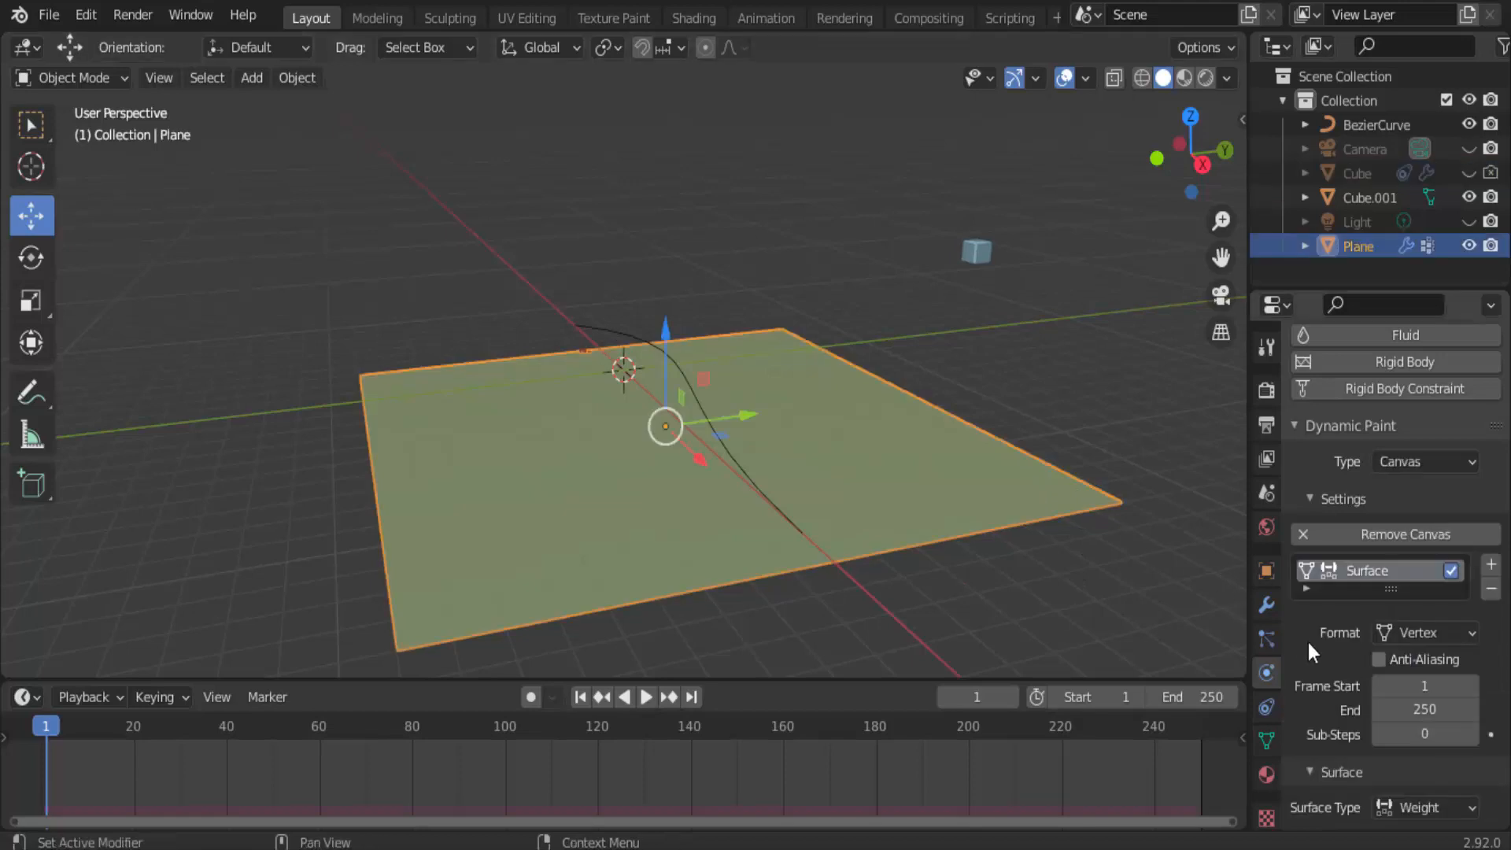
scroll(1307, 642, down, 6)
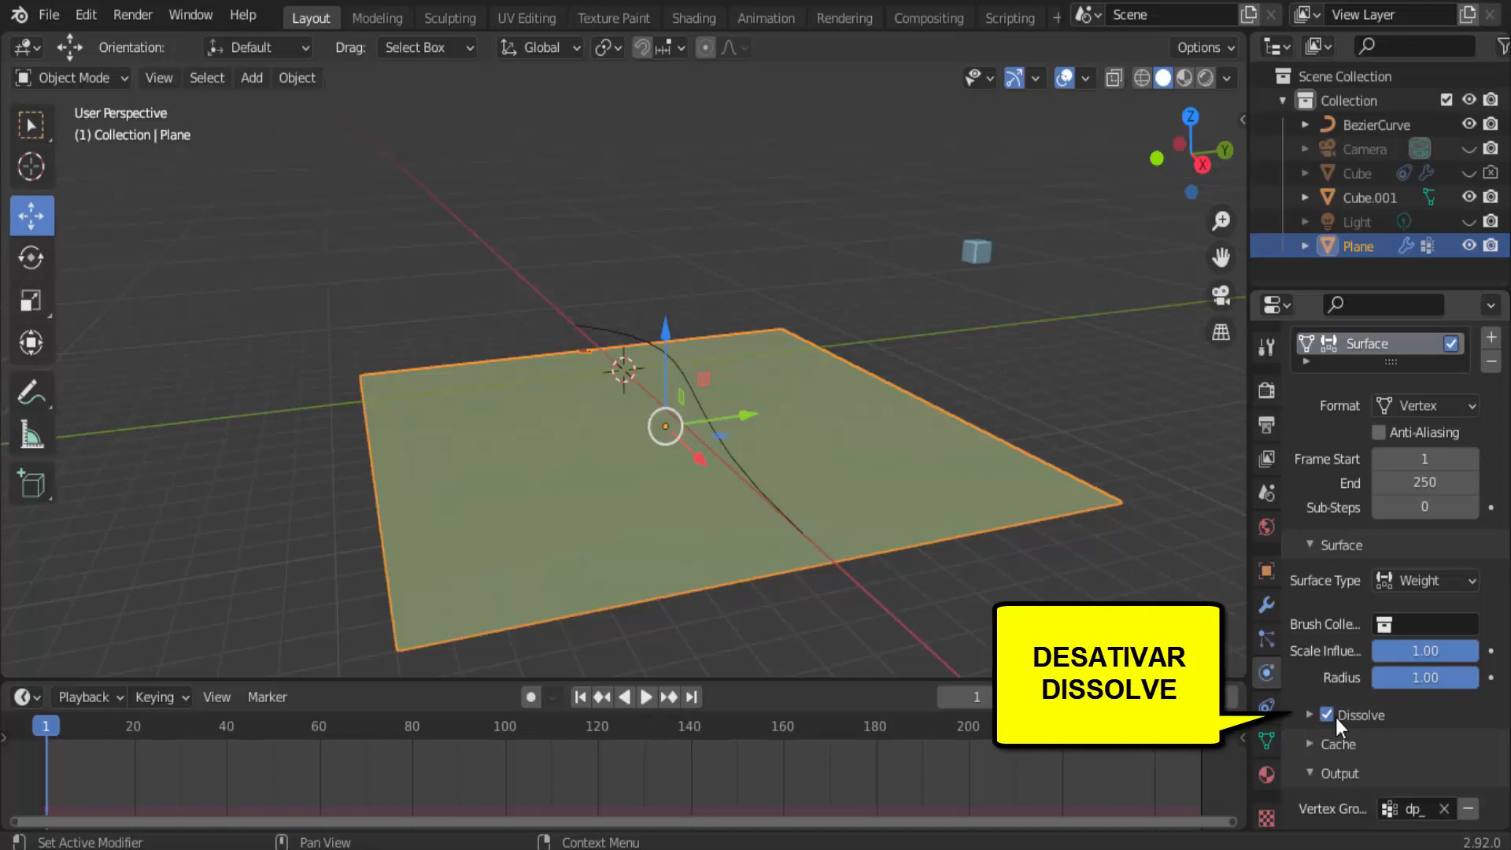
click(1334, 717)
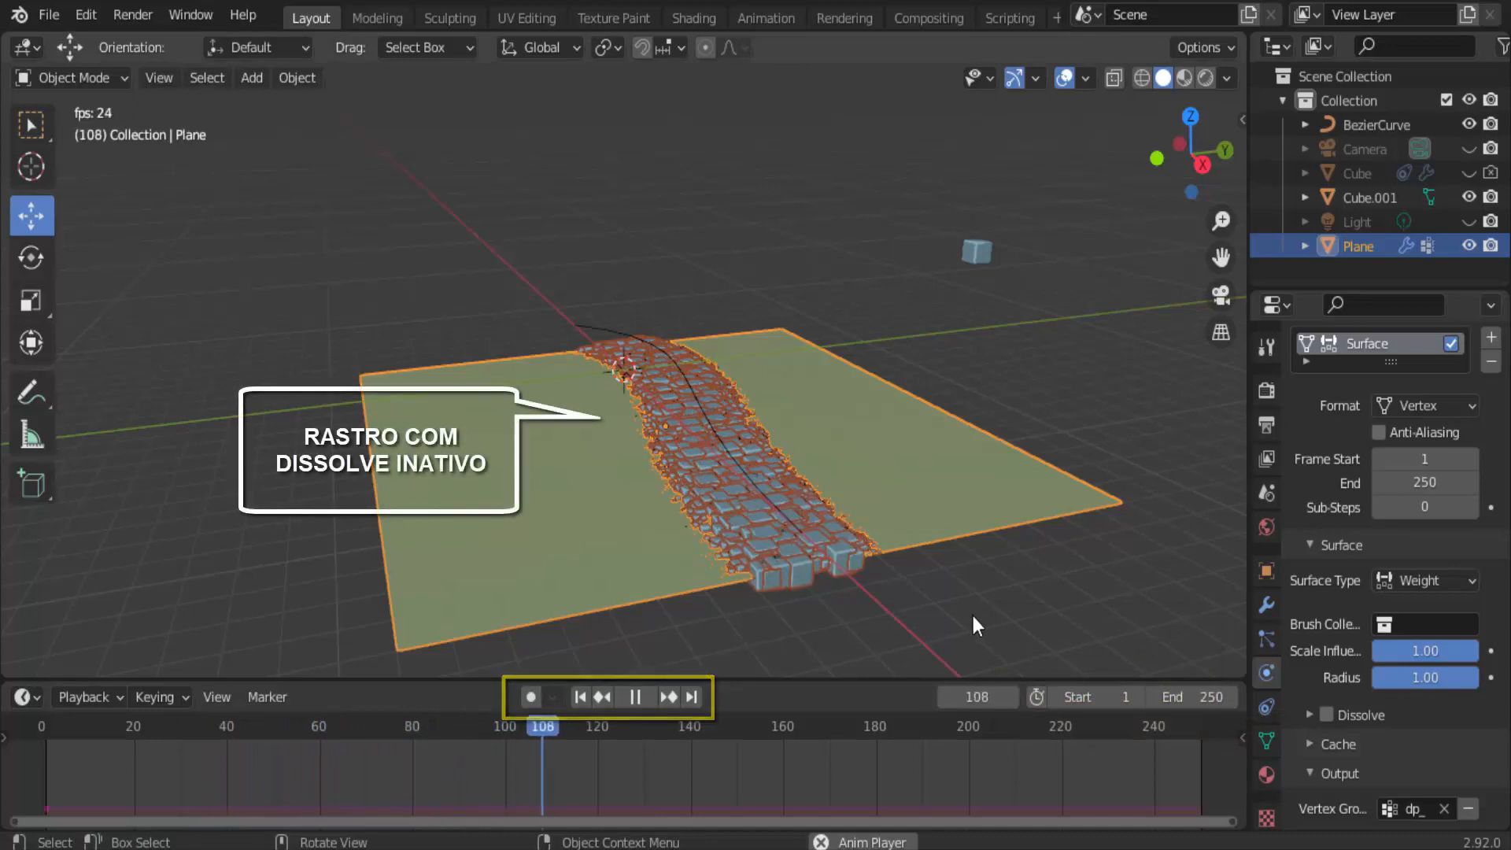
Make the path-following cube visible again in the viewport and renders, and stop the animation playback at frame 111.
middle_drag(973, 616, 1028, 593)
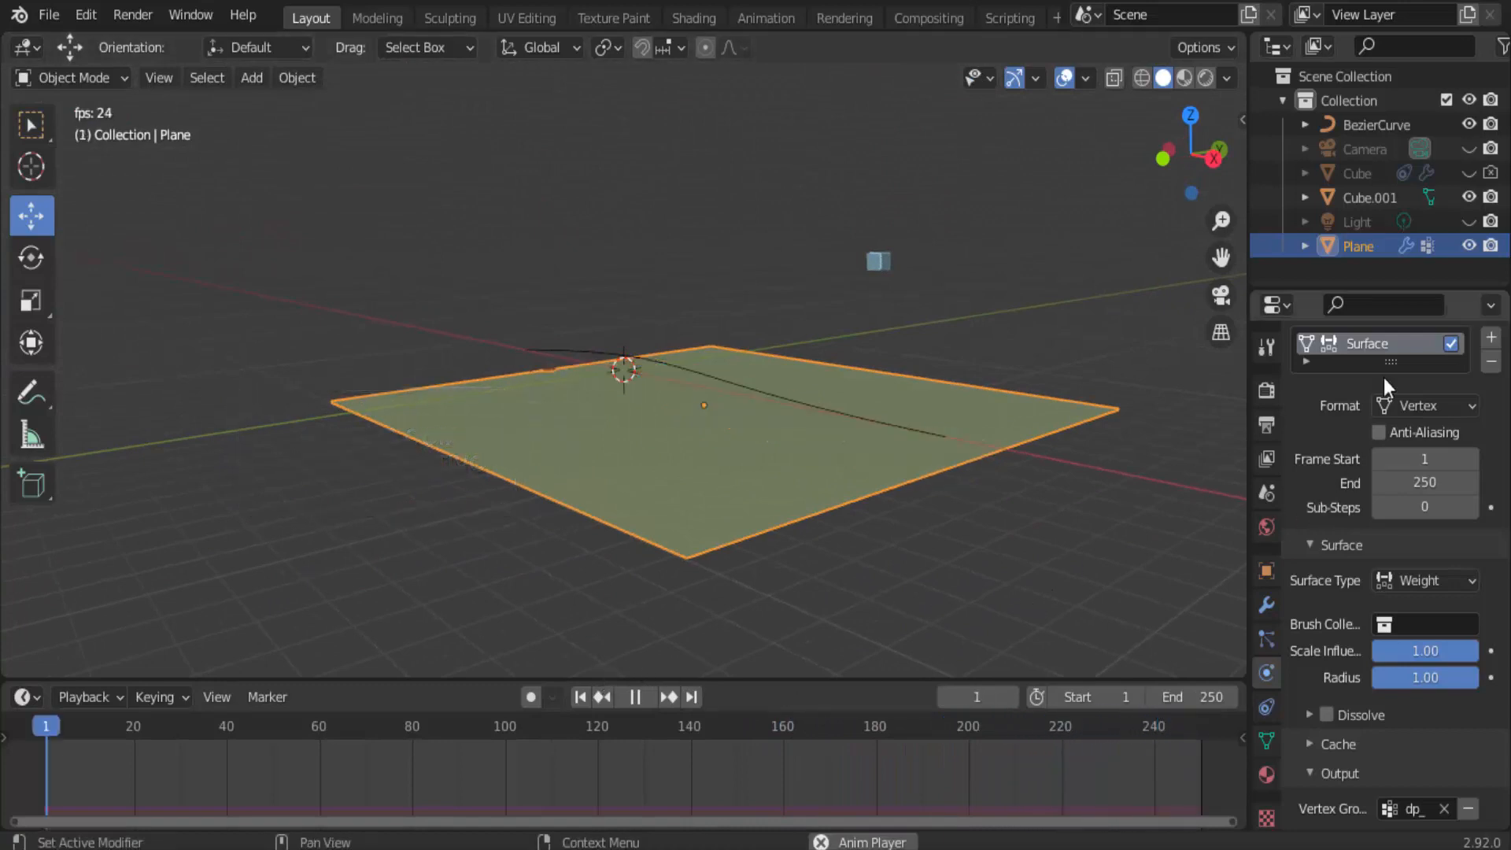
click(1466, 172)
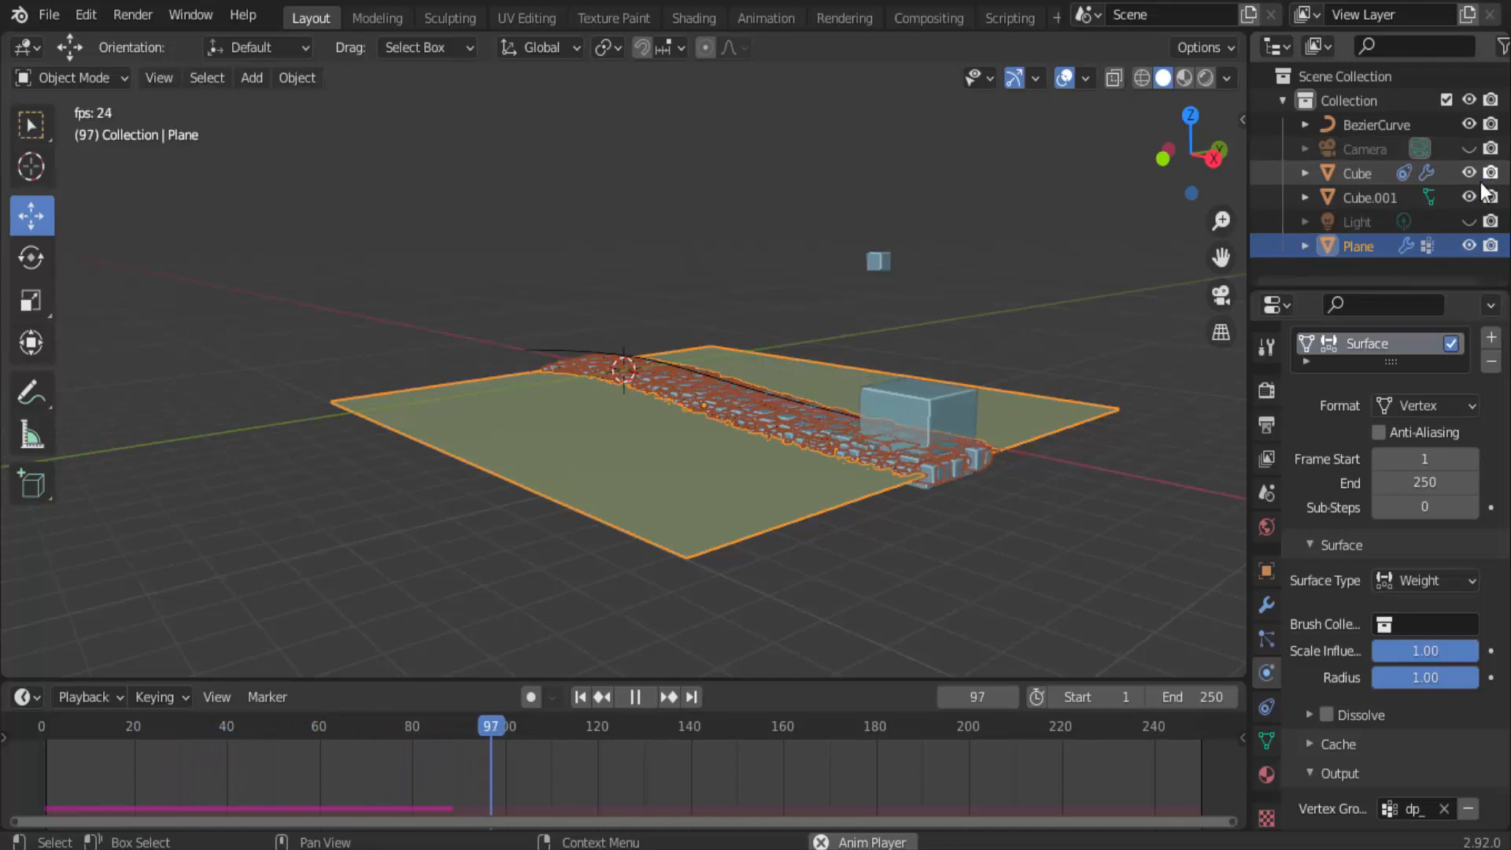
middle_drag(754, 606, 714, 640)
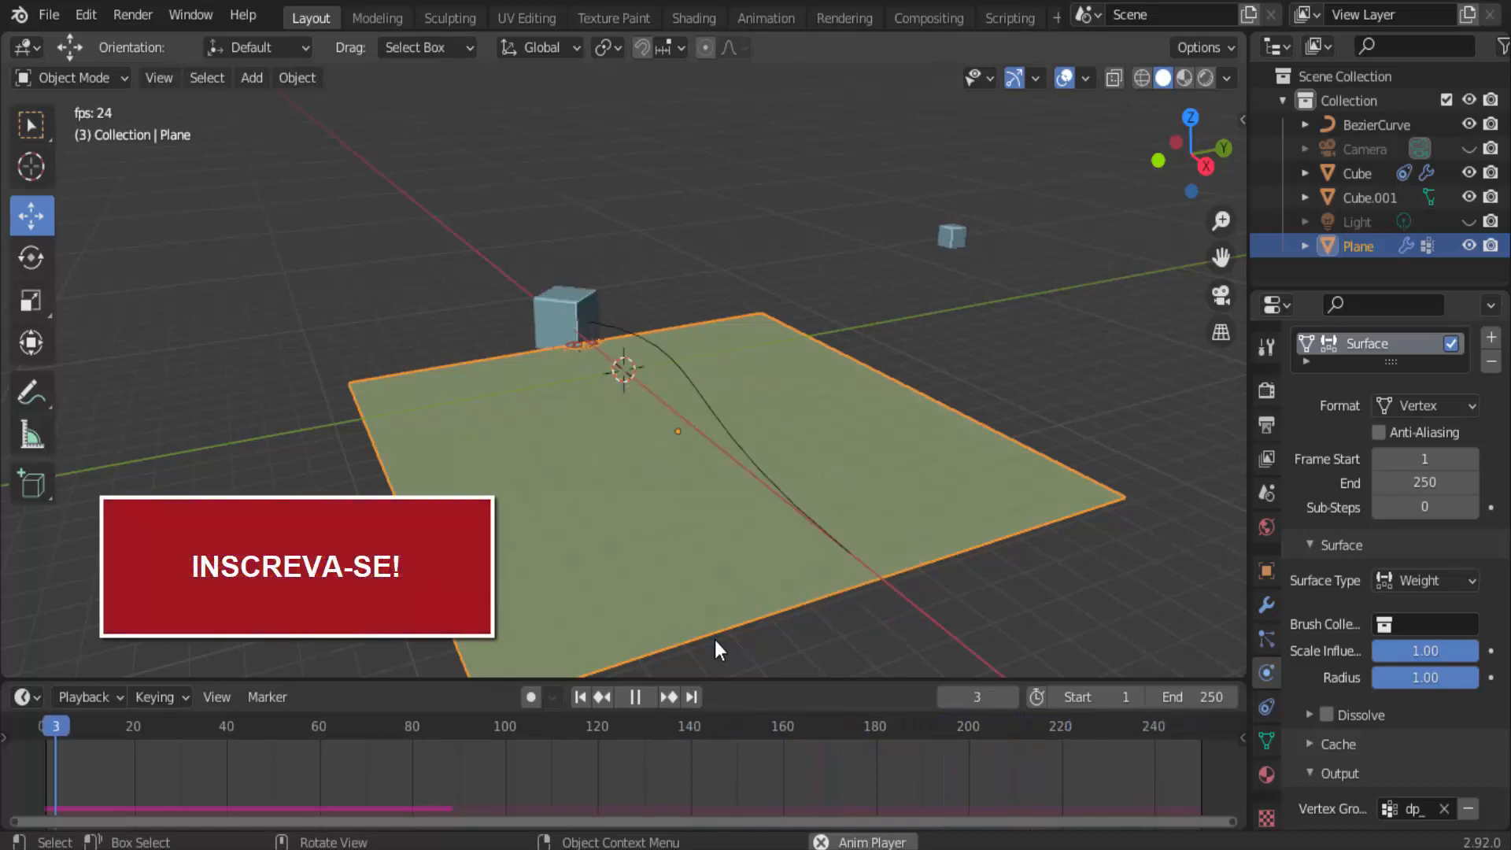
click(635, 696)
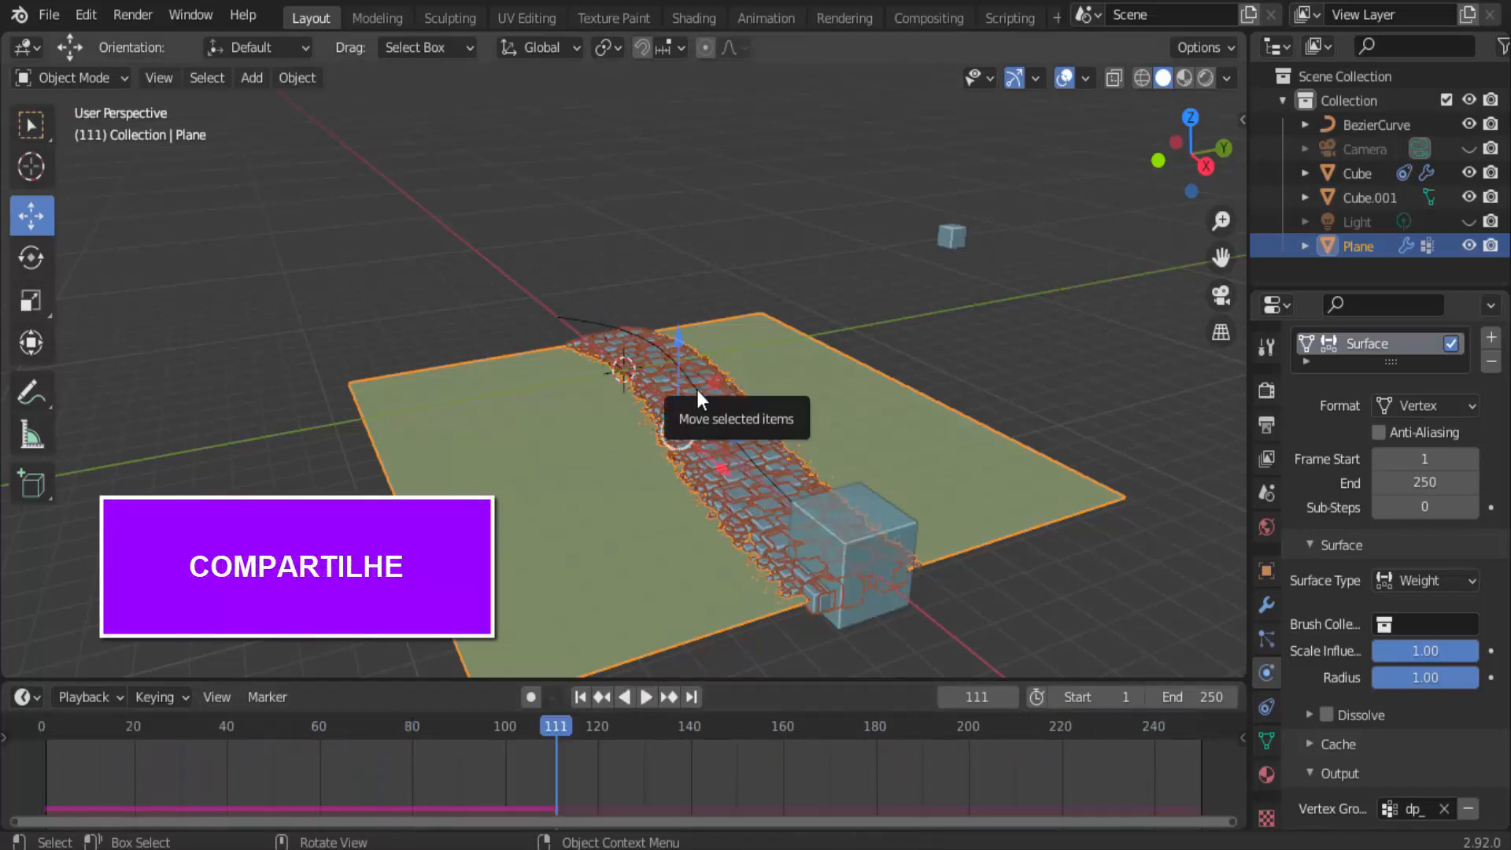